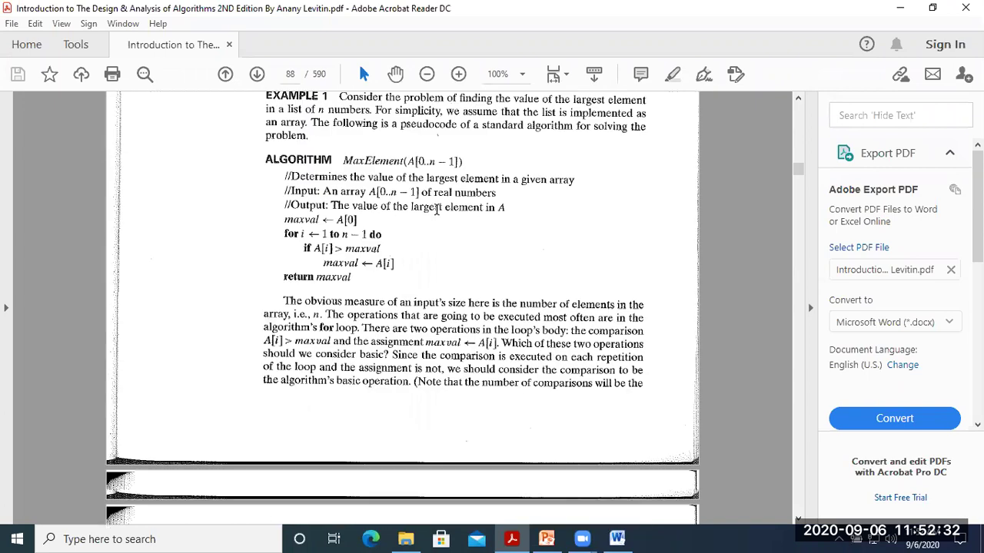
Step: Look through the algorithms textbook from the MaxElement example on page 88 to the sorting visualization in Figure 2.8 on page 120
scroll(434, 207, down, 20)
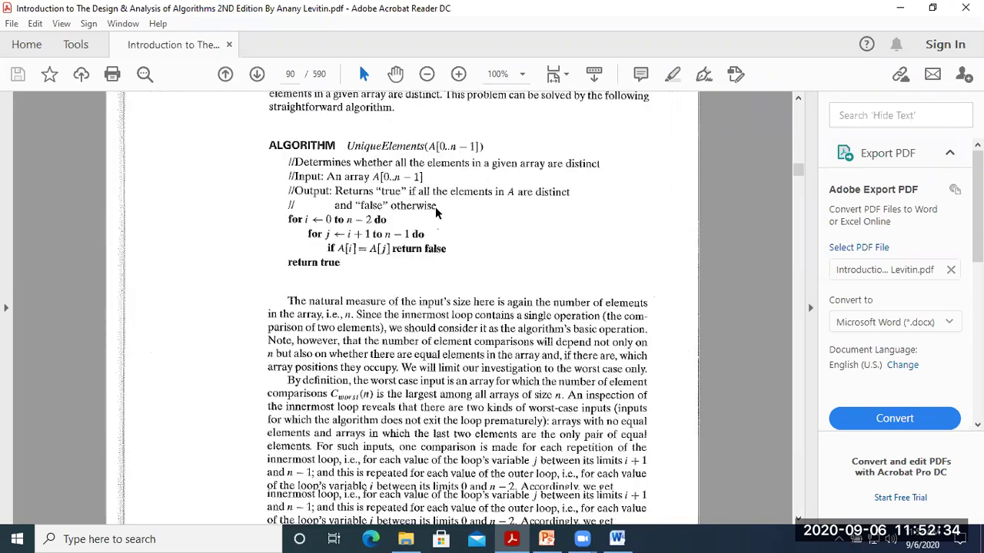
scroll(428, 202, down, 20)
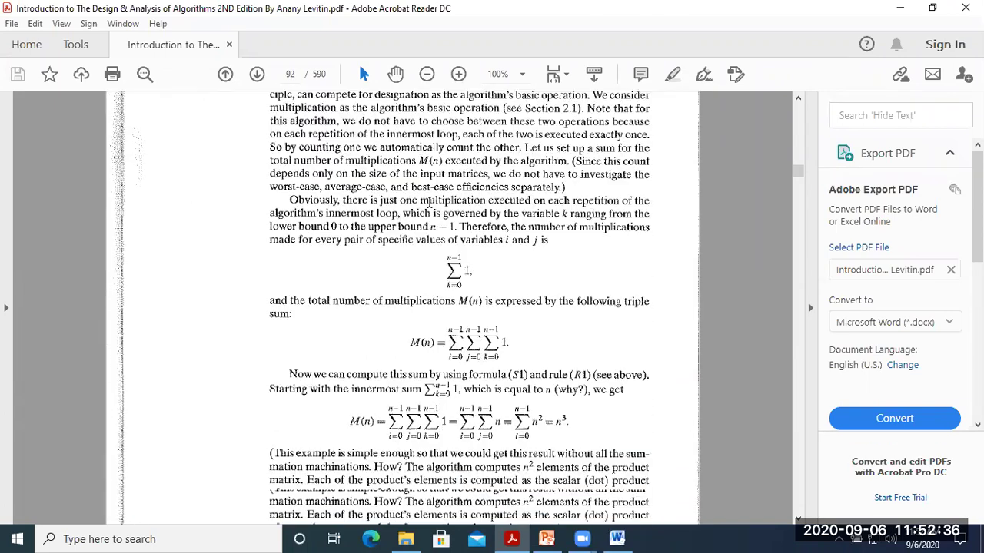
scroll(421, 207, down, 20)
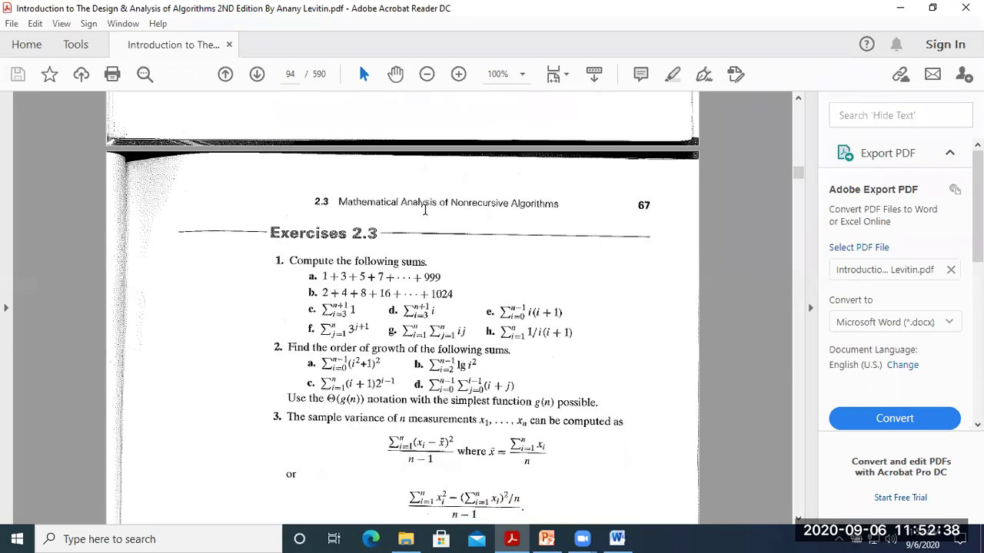
scroll(416, 217, down, 20)
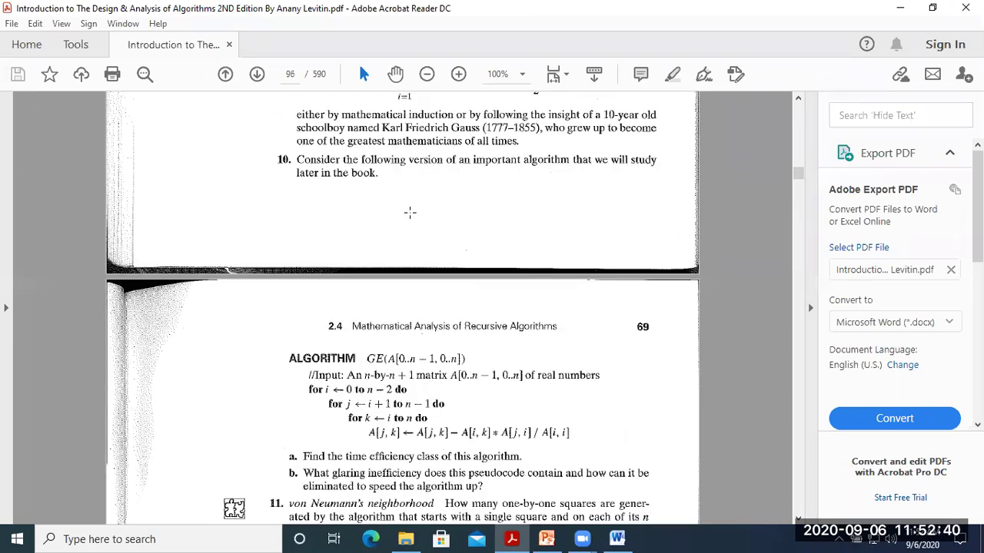
scroll(408, 209, down, 20)
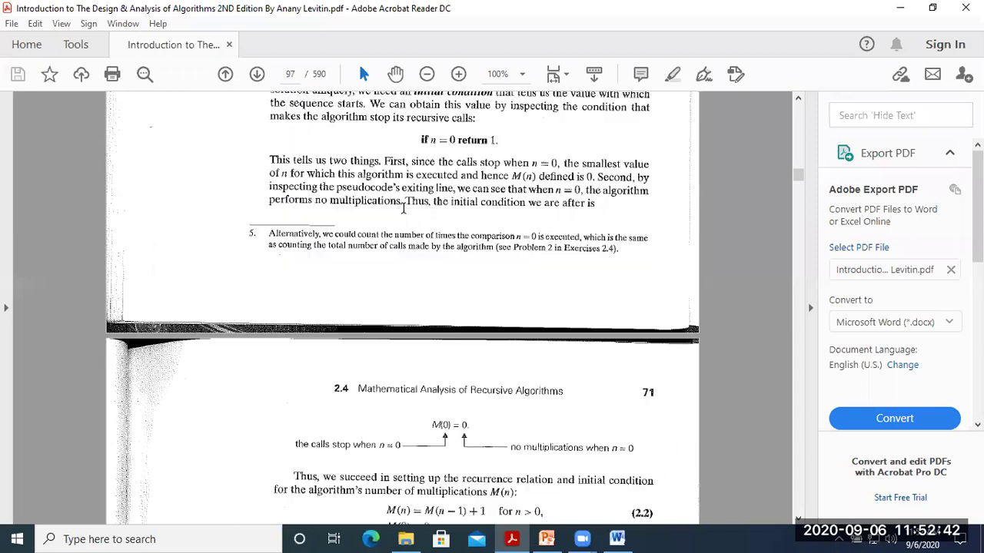
scroll(399, 206, down, 20)
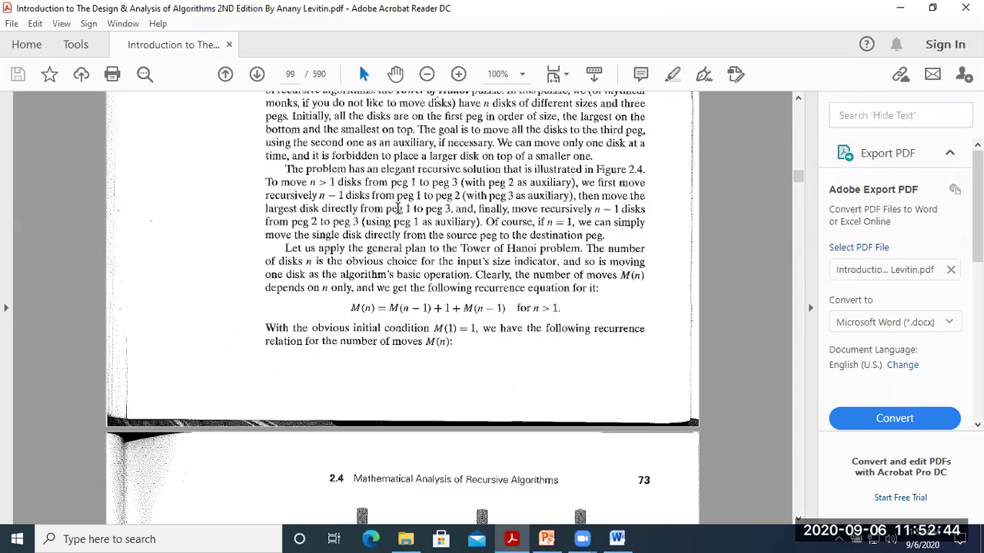
scroll(440, 204, down, 20)
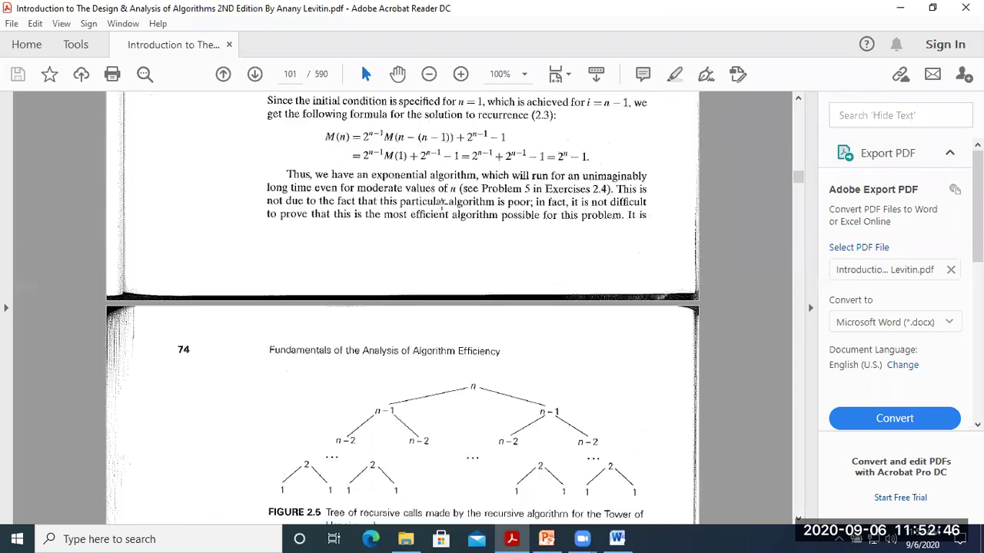
scroll(438, 204, down, 20)
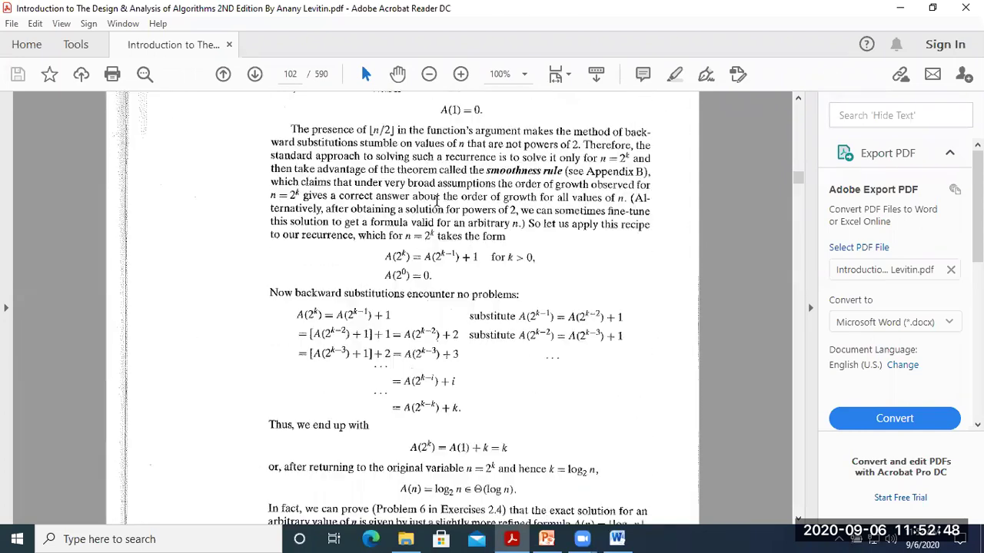
scroll(438, 200, down, 20)
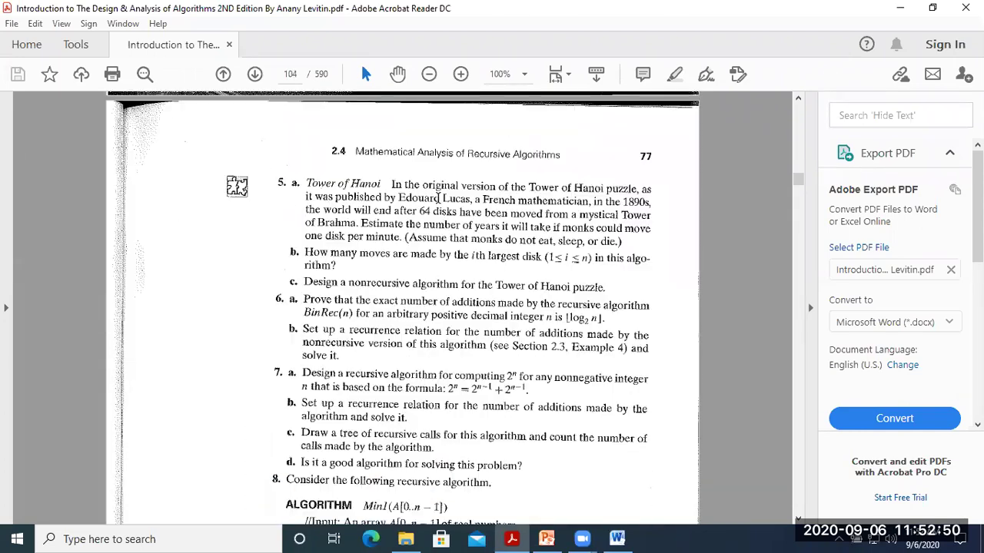
scroll(433, 207, down, 20)
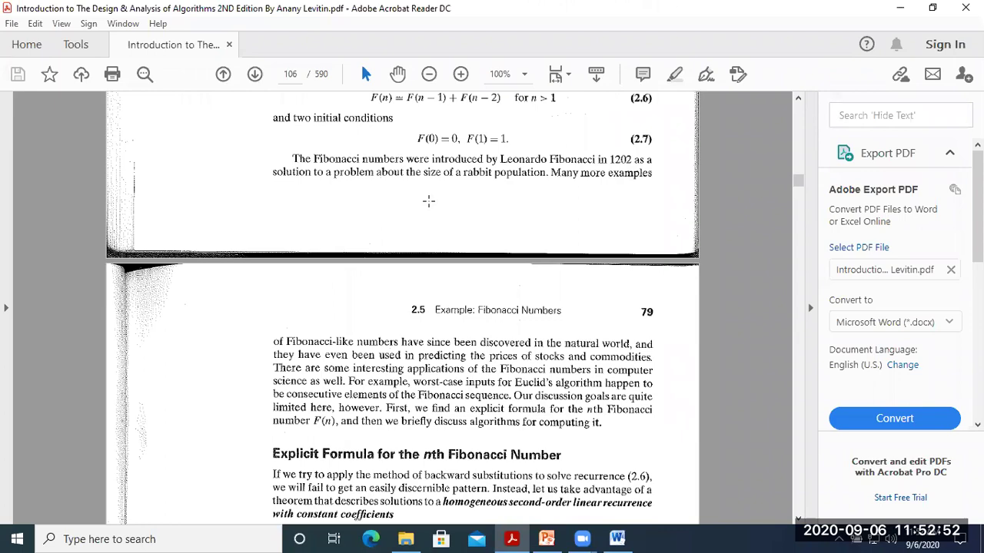
scroll(430, 199, down, 20)
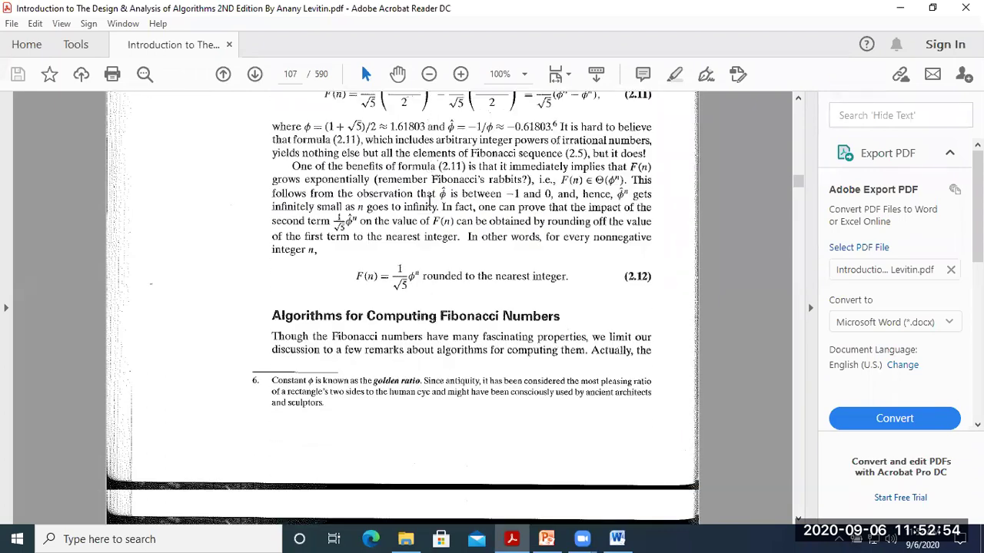
scroll(428, 199, down, 20)
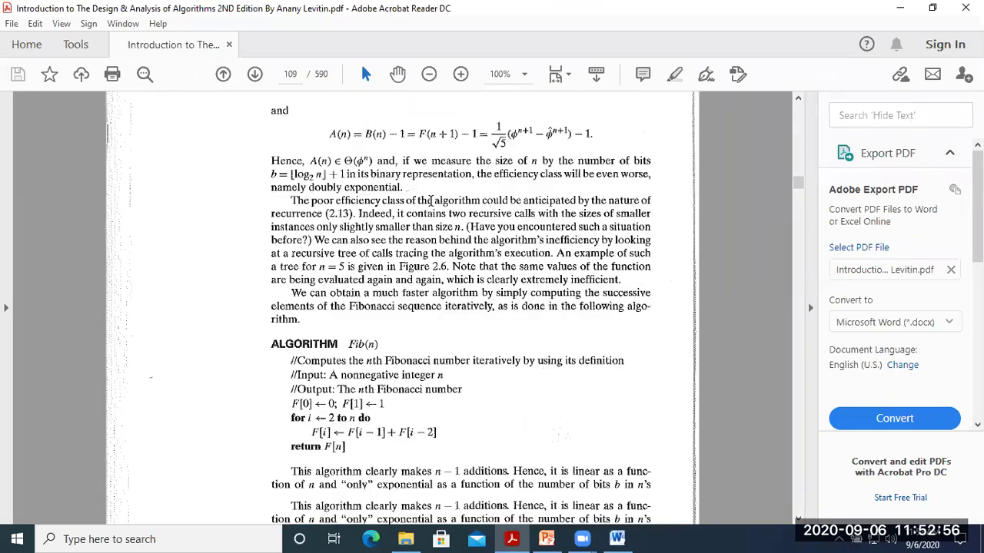
scroll(431, 202, down, 15)
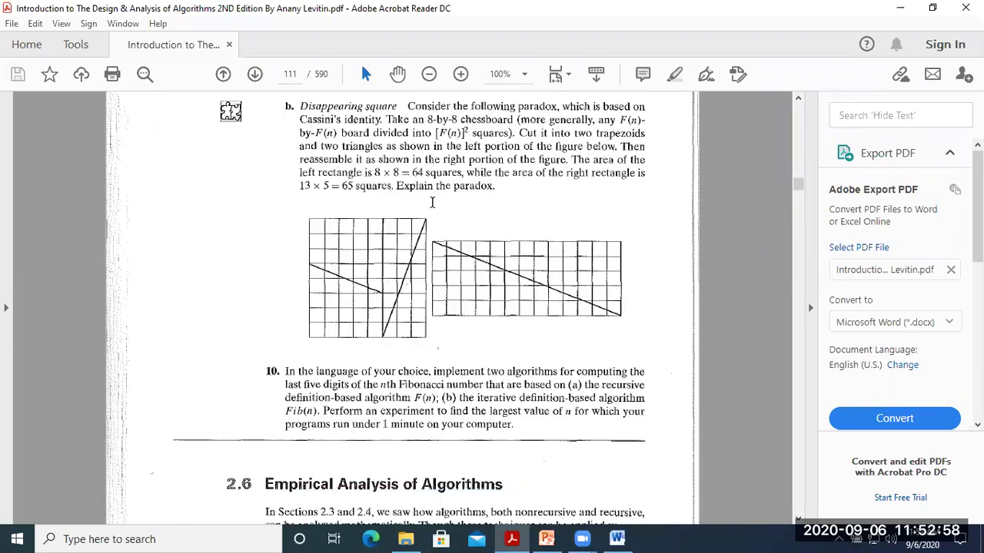
scroll(429, 200, down, 20)
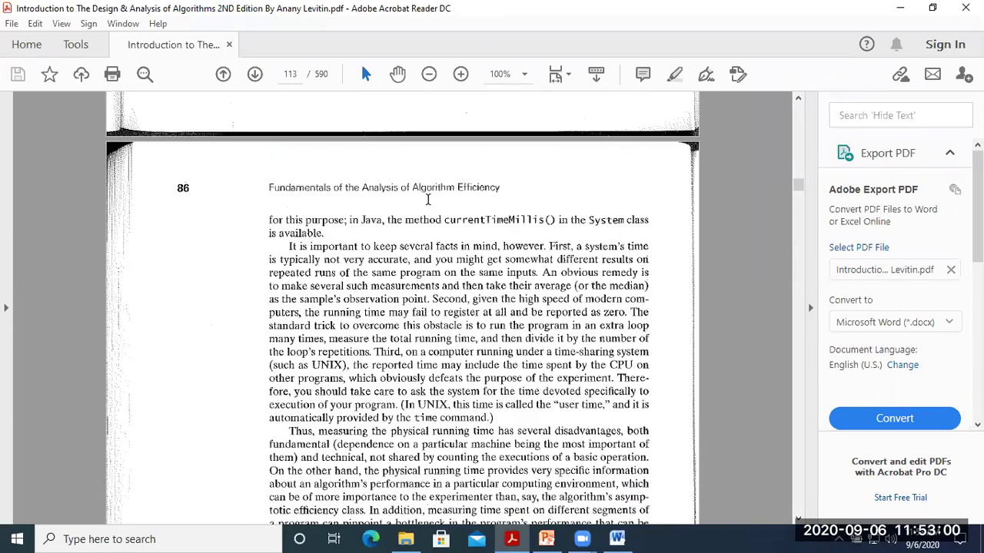
scroll(427, 197, down, 20)
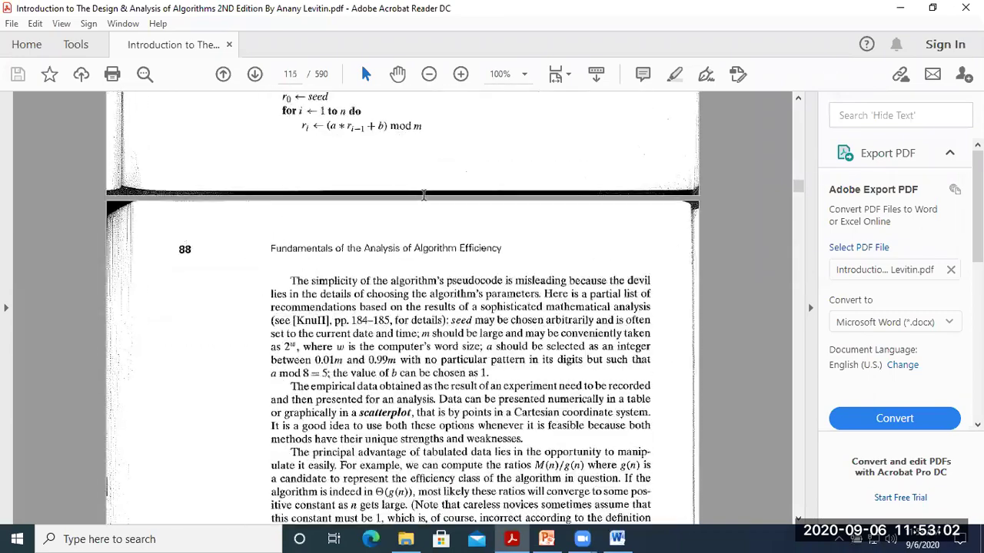
scroll(408, 176, down, 20)
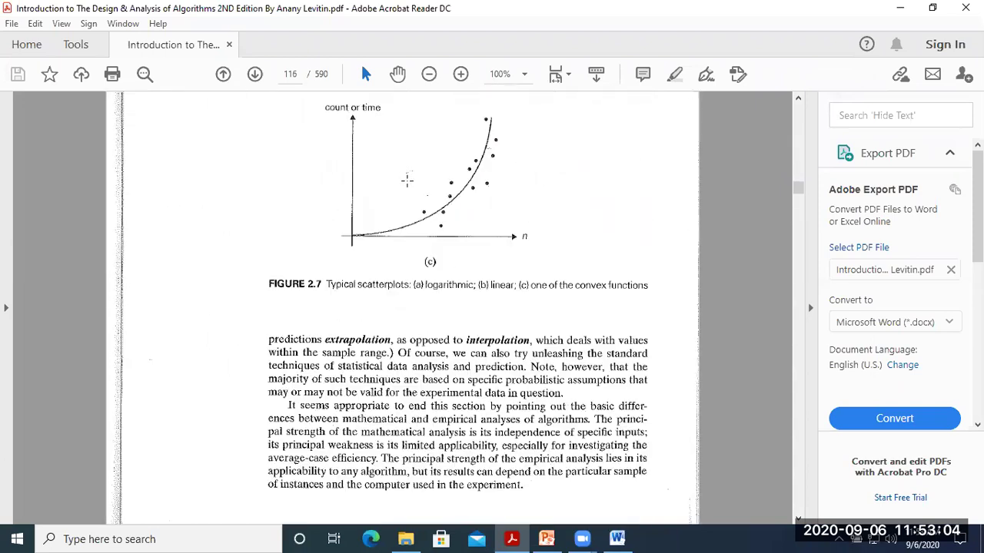
scroll(411, 168, down, 18)
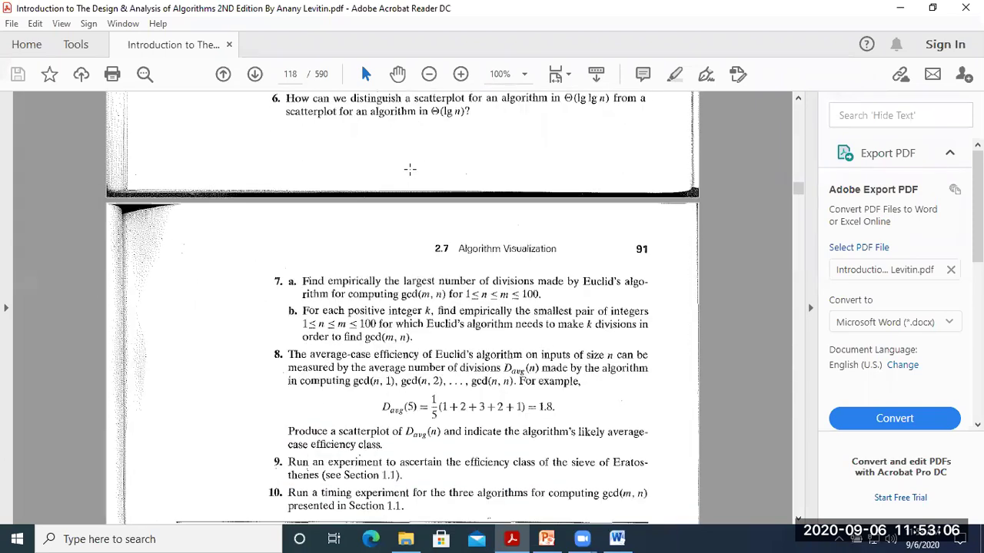
scroll(411, 163, down, 18)
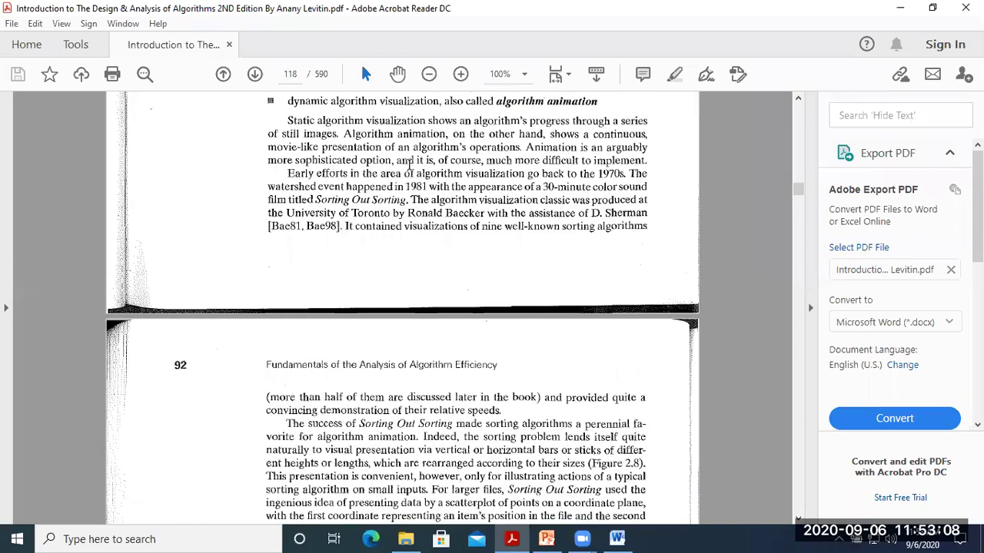
scroll(415, 160, down, 16)
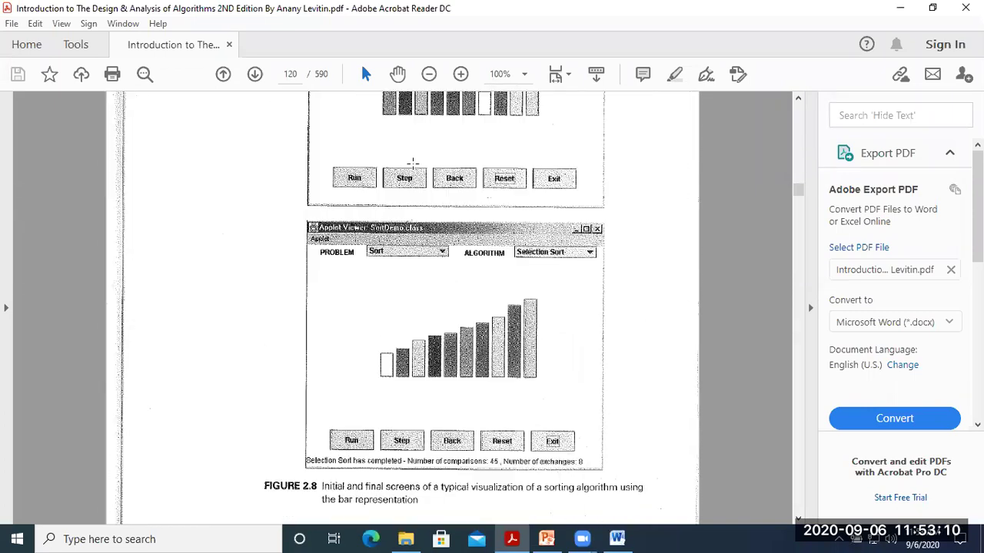
scroll(426, 158, up, 16)
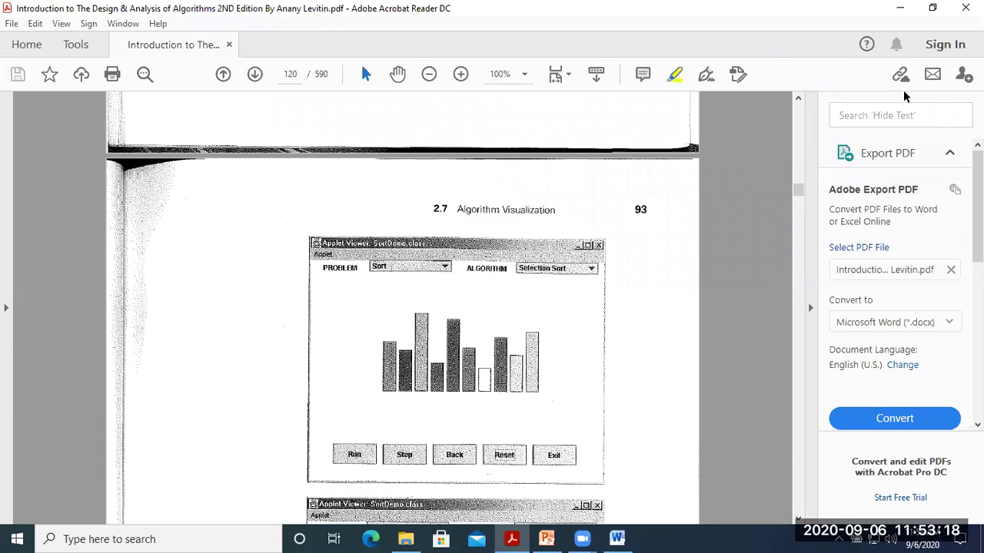
Step: Minimize the PDF and the Word document, then open the ADATA UFD (E:) drive in File Explorer
click(900, 8)
click(909, 8)
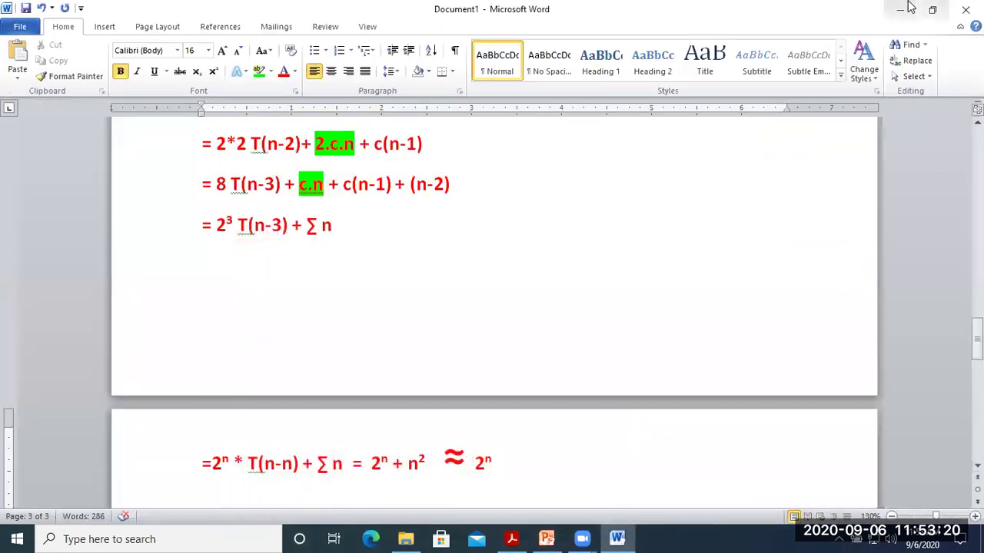
click(909, 8)
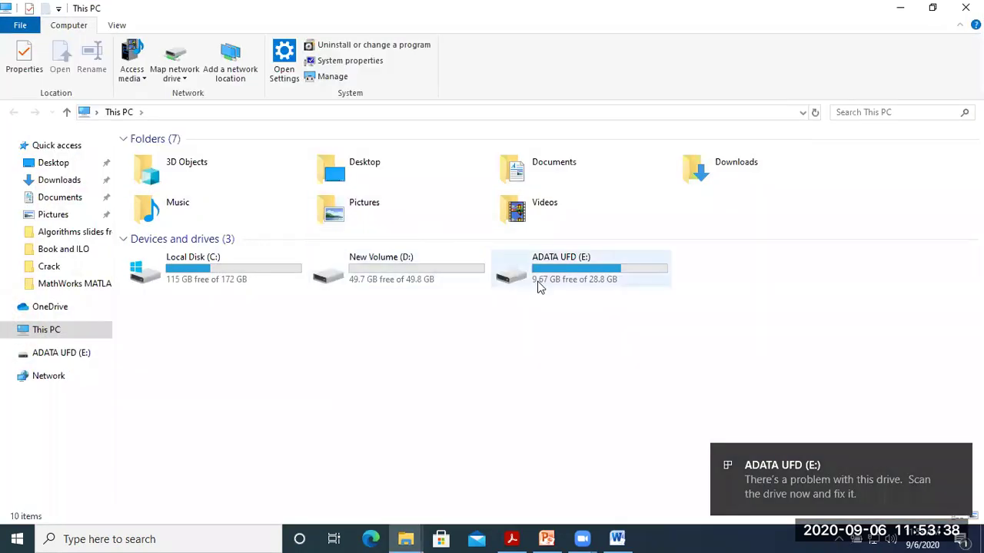
click(559, 271)
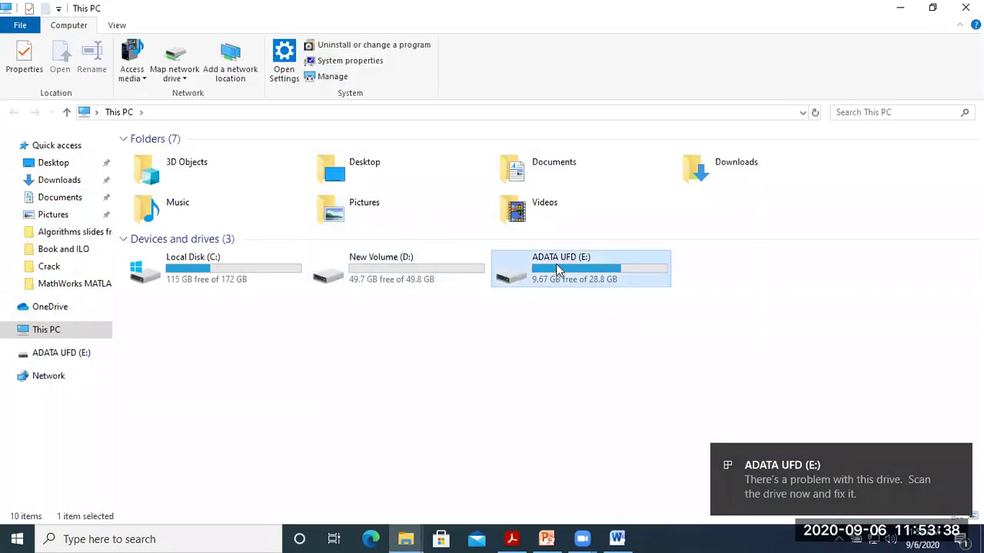
double_click(559, 270)
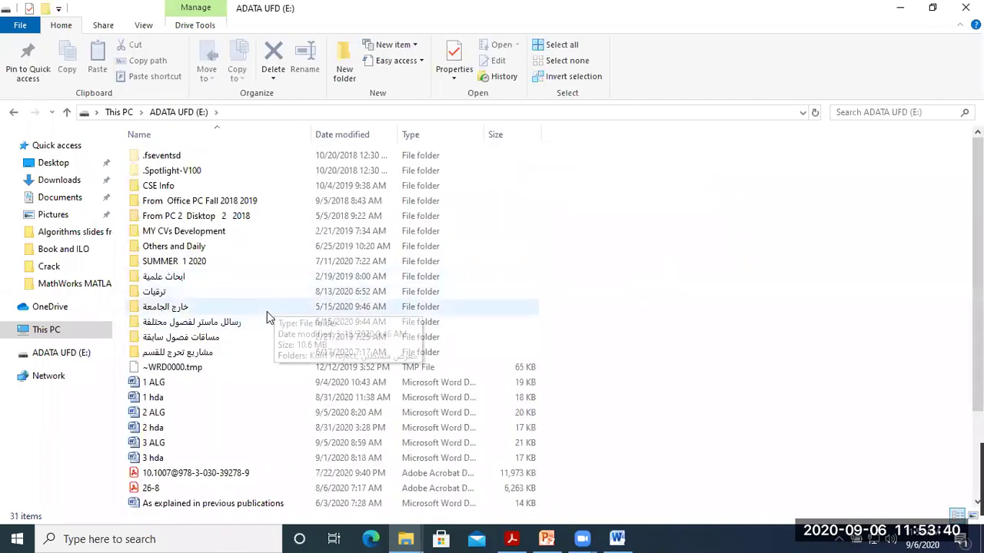
Step: Look over the contents of the ADATA UFD (E:) drive and open the ابحاث علمية folder
scroll(268, 314, down, 3)
scroll(242, 324, up, 3)
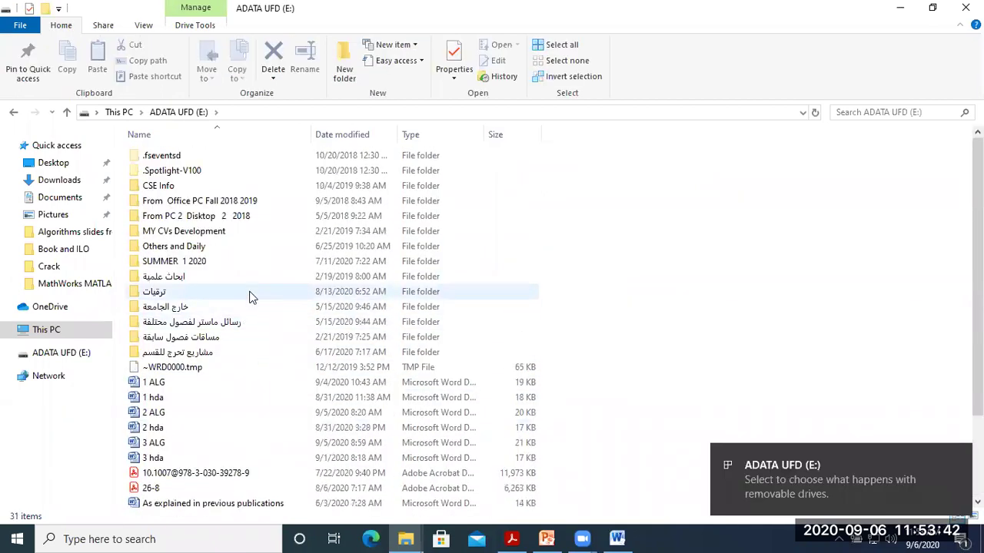
double_click(196, 280)
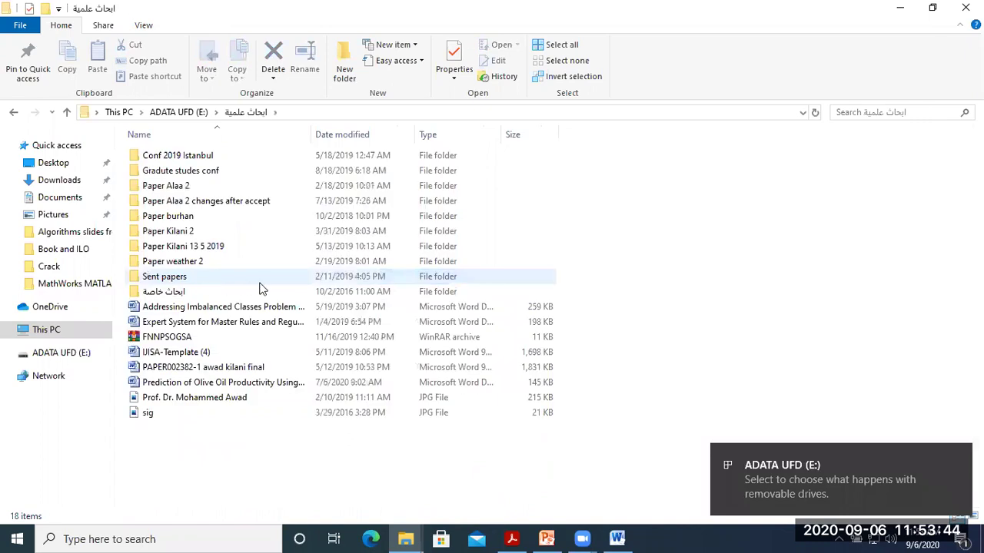
Step: Check the contents of the fifth and sixth folders in the list, returning to the ابحاث علمية folder after each
click(189, 219)
double_click(189, 220)
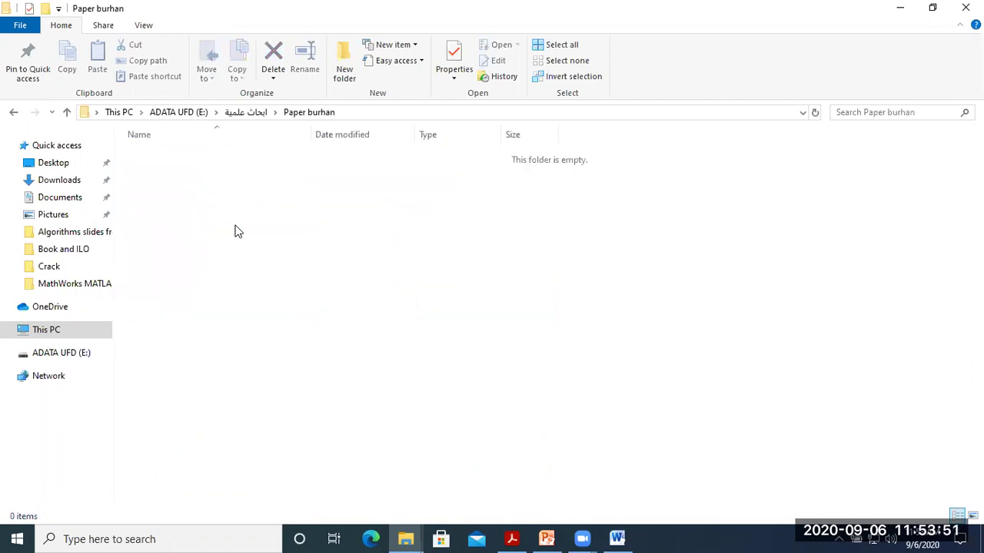
click(13, 114)
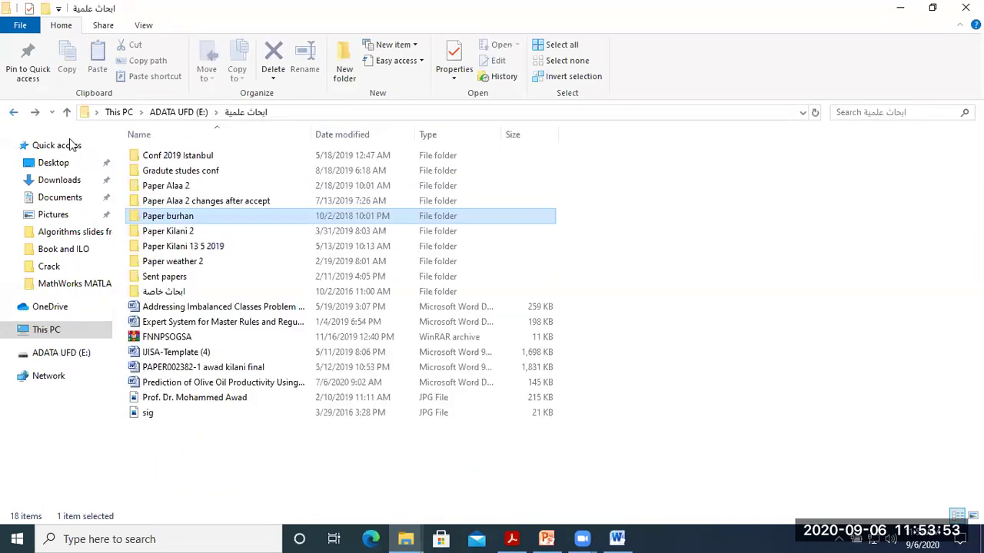
double_click(197, 234)
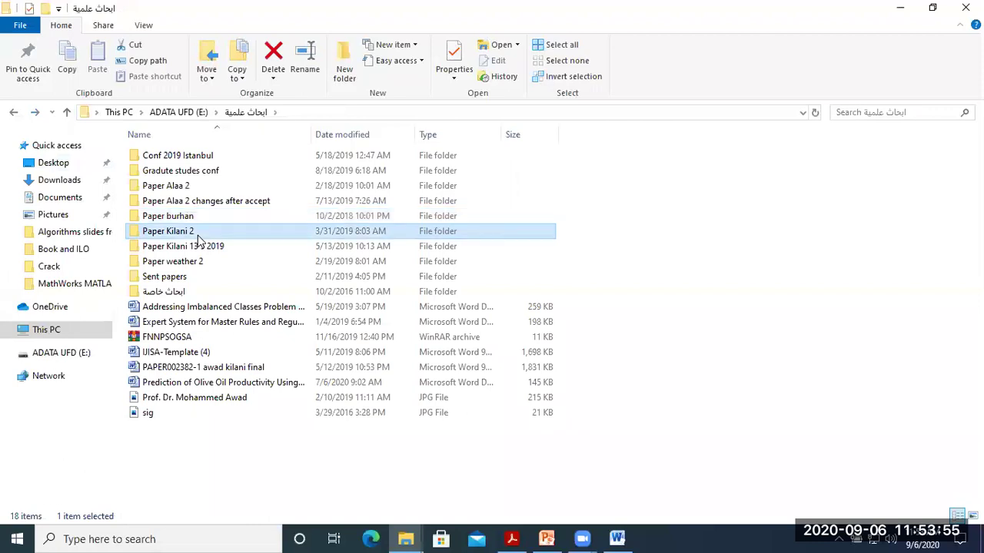
click(13, 113)
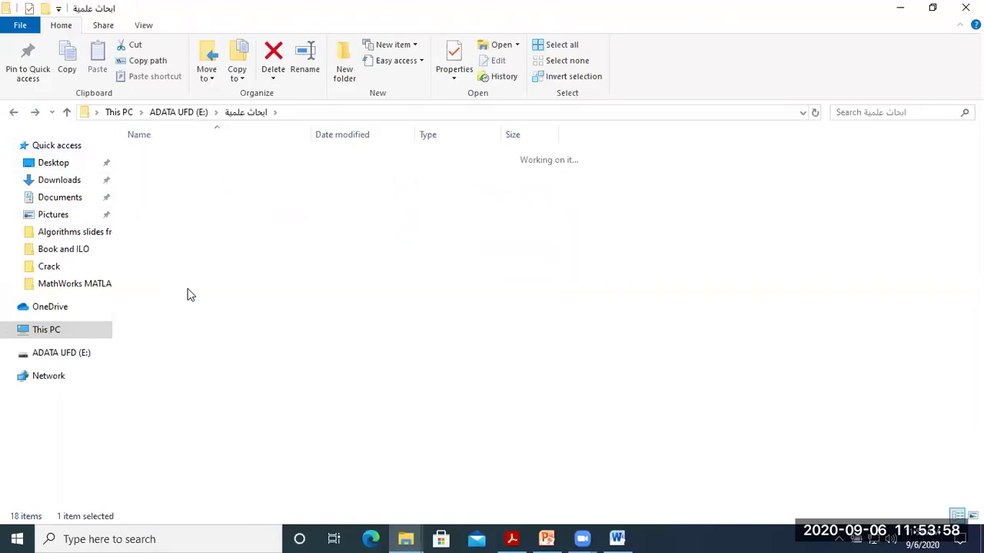
Step: Look through the ابحاث خاصة folder and its RESEARCH subfolder, then return to the root of the ADATA UFD (E:) drive
scroll(209, 283, down, 1)
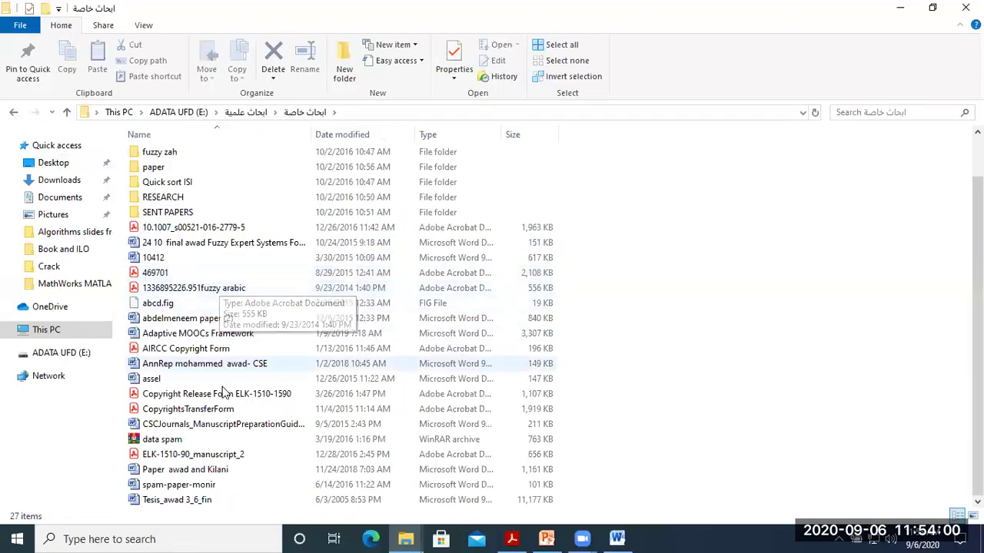
scroll(192, 206, up, 1)
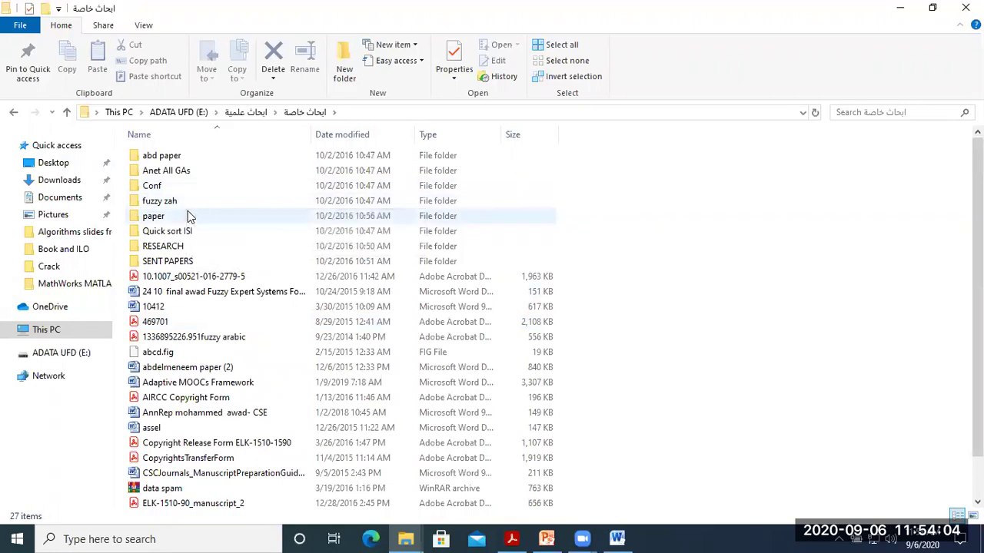
double_click(184, 253)
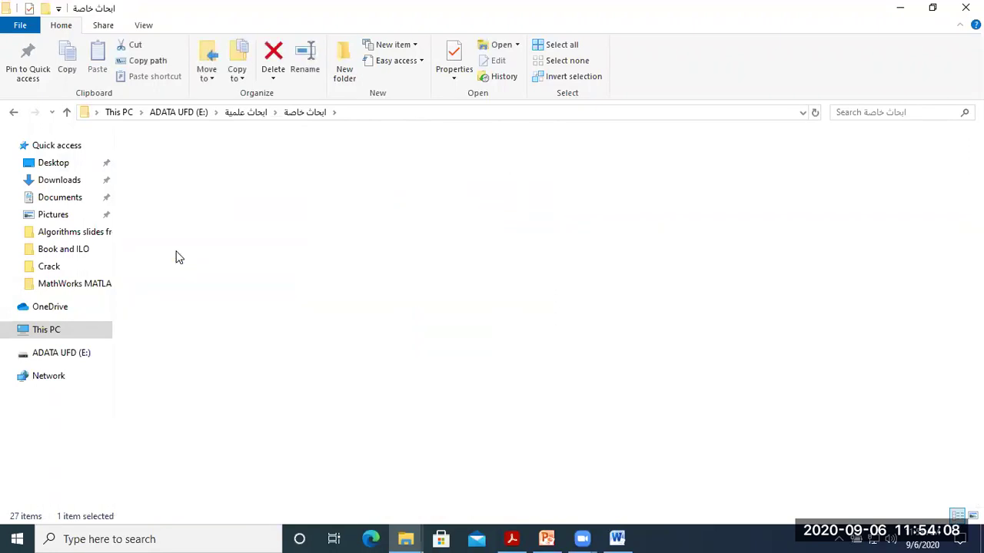
click(176, 254)
click(13, 113)
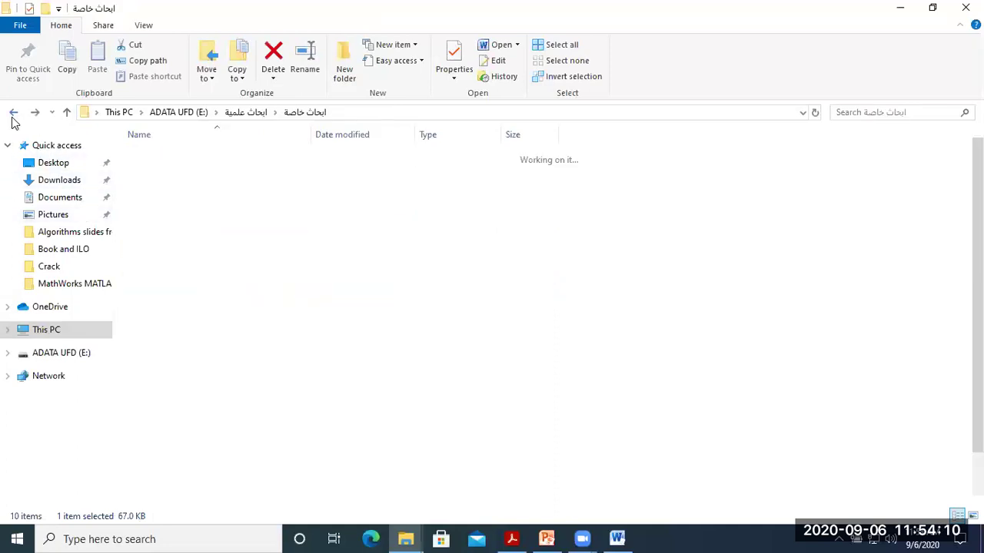
click(13, 113)
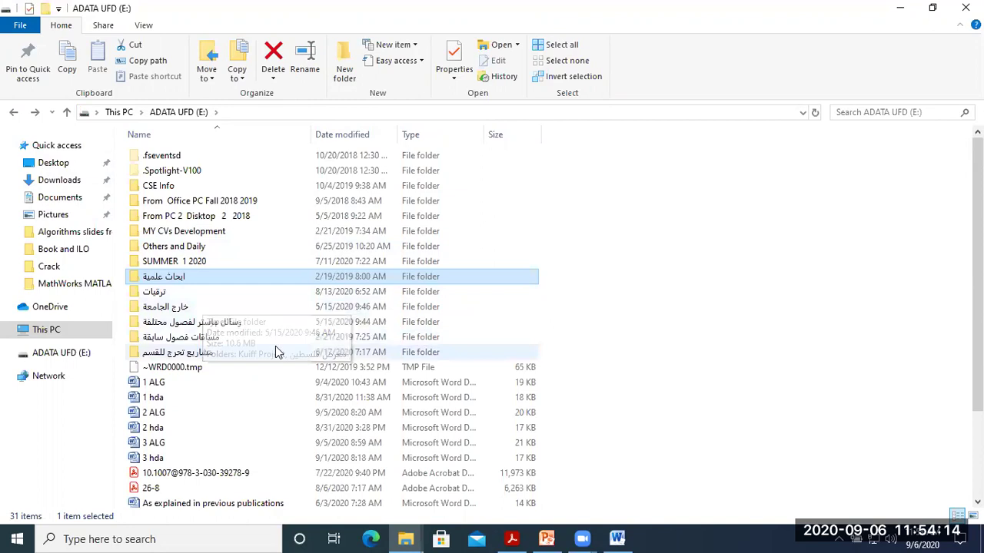
Step: Open the data four years workbook from the رسائل ماستر لفصول مختلفة folder
click(223, 326)
double_click(225, 329)
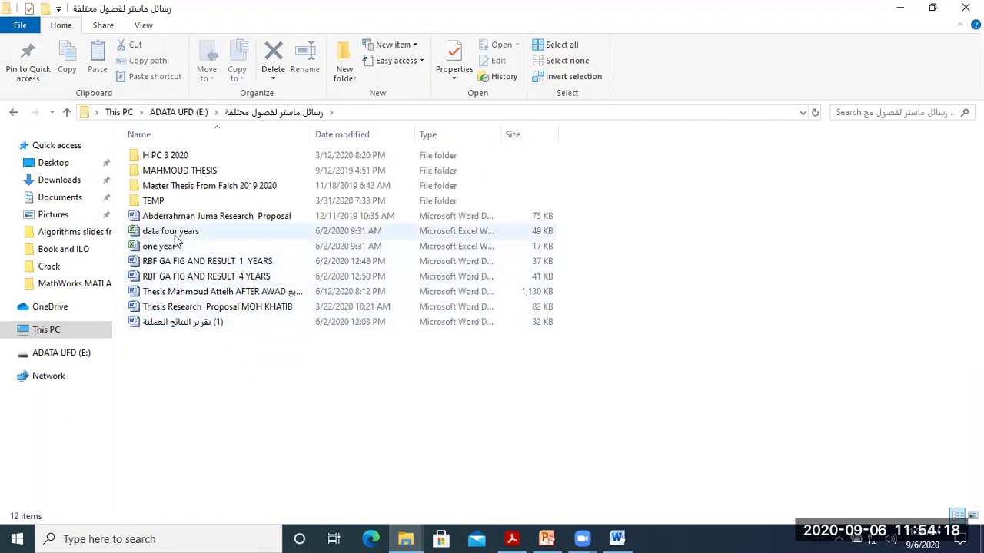
double_click(174, 234)
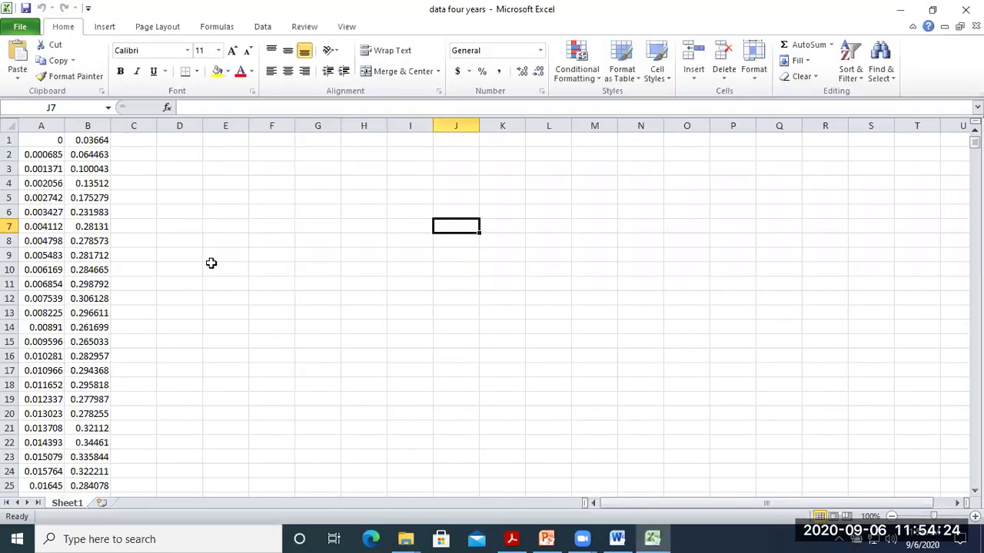
Step: Widen columns A and B of the data four years sheet to show full decimals, and look through the rows
click(900, 9)
click(161, 248)
drag(64, 120, 179, 128)
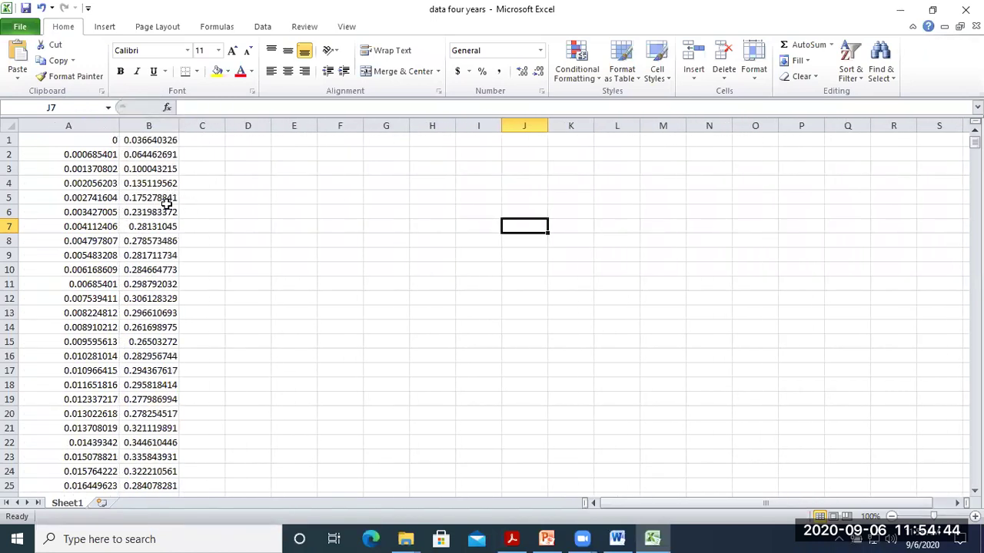
scroll(151, 220, down, 12)
scroll(151, 221, up, 12)
Step: Try plotting columns A and B together as a 2-D clustered column chart, and undo the chart
drag(83, 126, 150, 125)
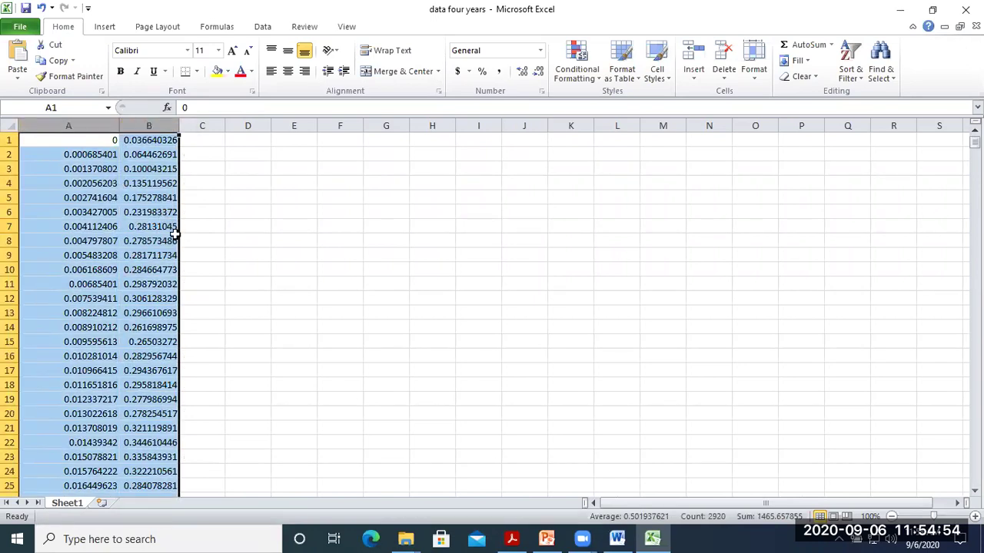
click(104, 29)
click(273, 69)
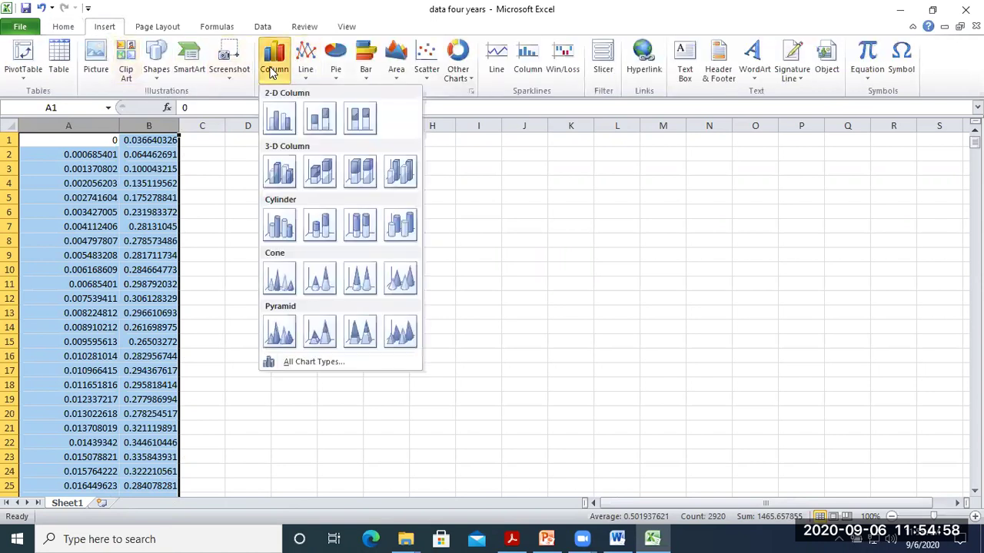
click(280, 117)
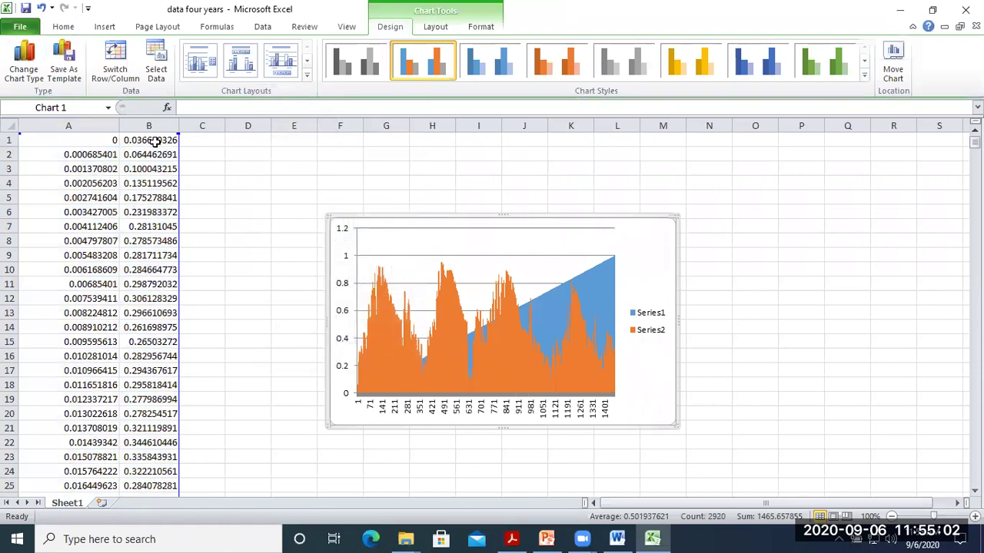
click(41, 8)
click(42, 8)
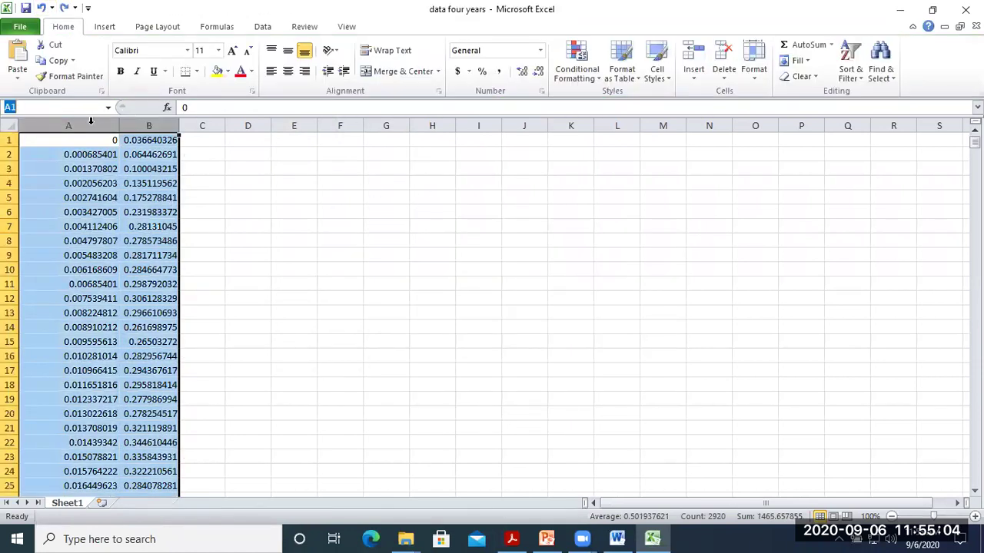
Step: Plot column A alone as a 2-D stacked column chart
click(90, 123)
click(108, 27)
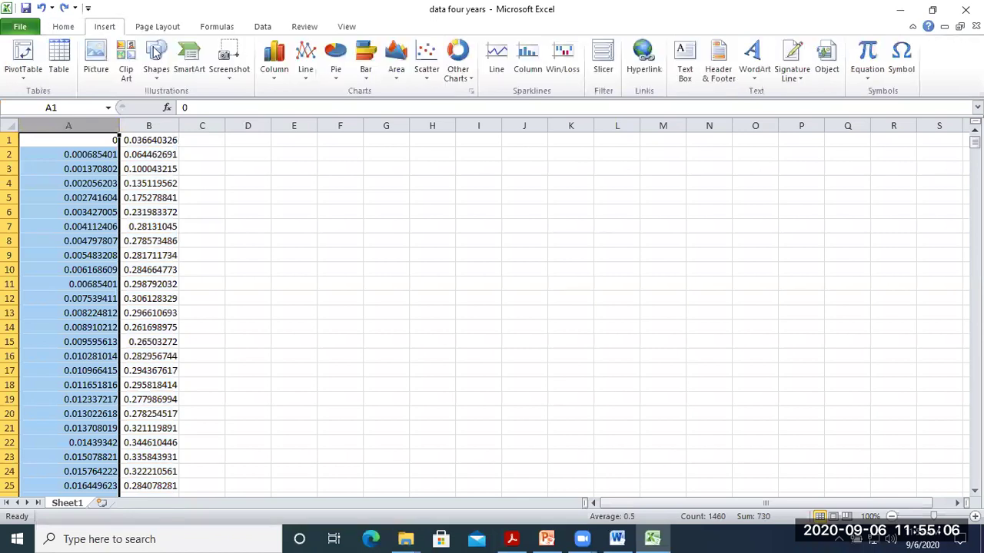
click(277, 68)
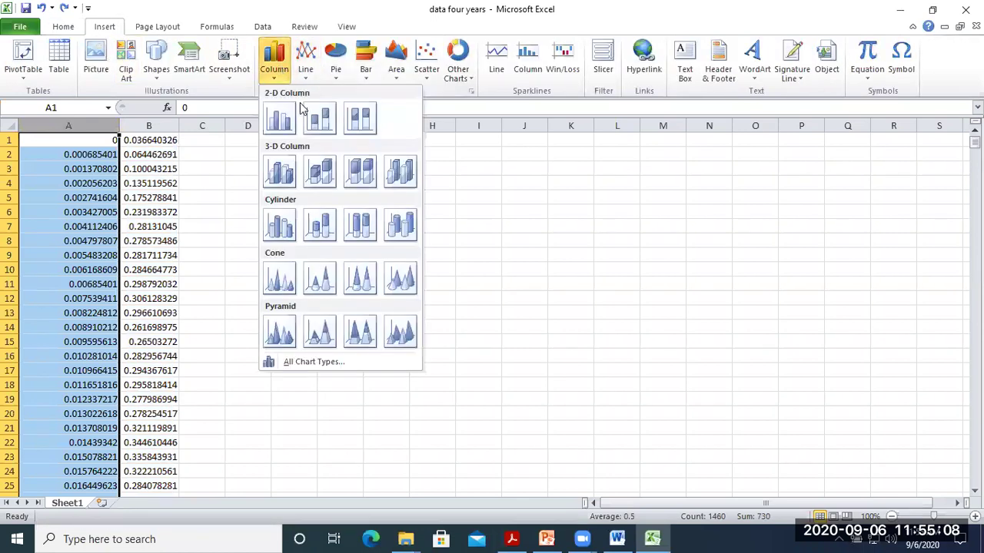
click(321, 121)
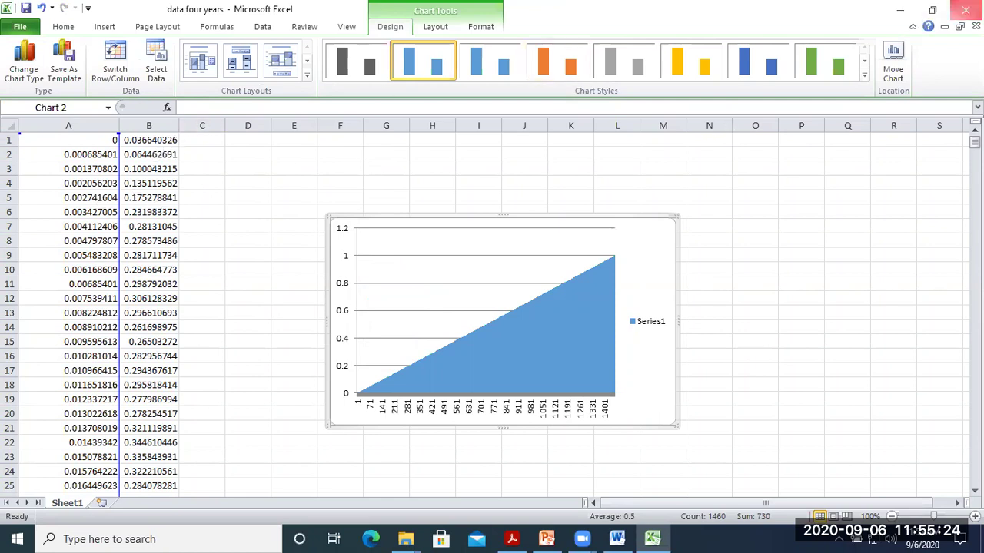
Step: Close the data four years workbook without saving, and return to the root of the ADATA UFD (E:) drive in File Explorer
click(966, 10)
click(480, 287)
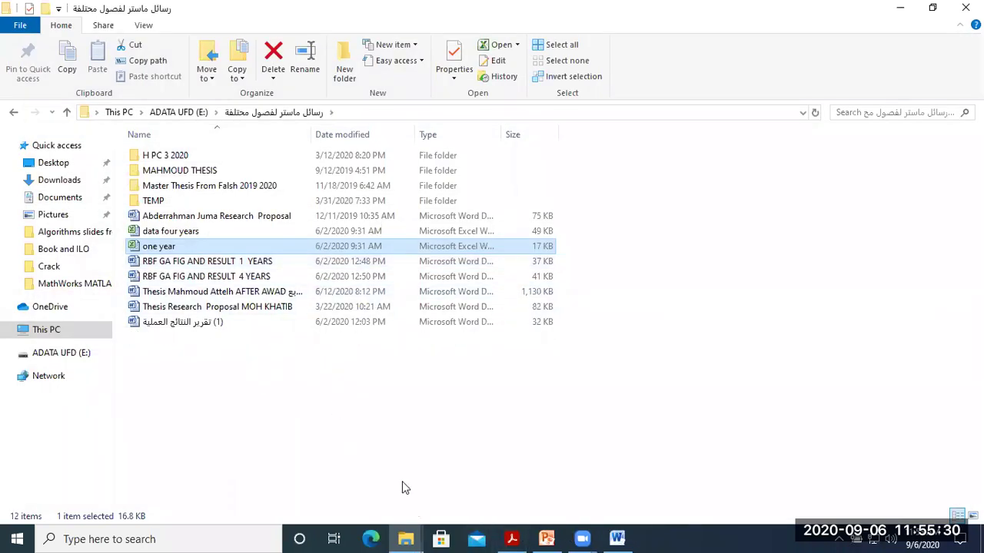
click(898, 7)
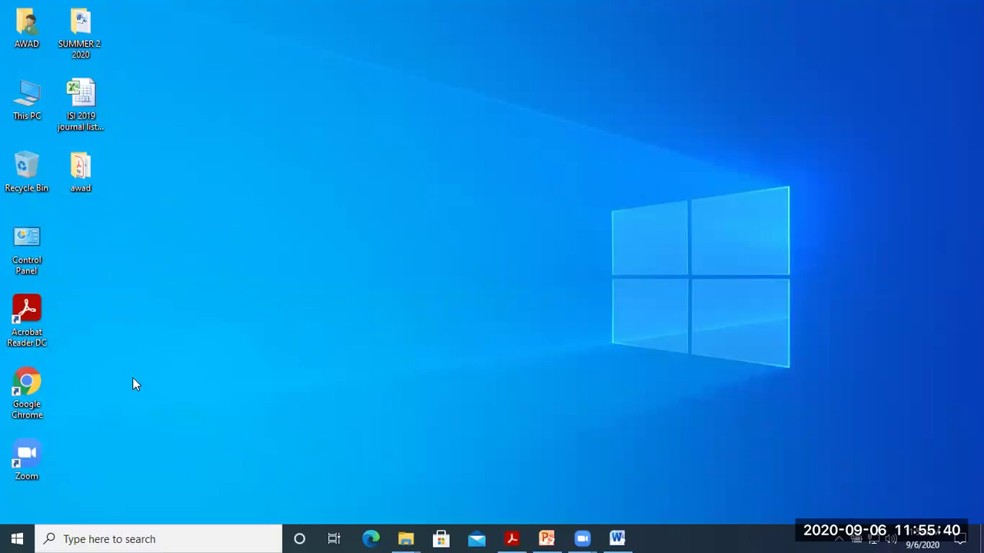
mouse_move(412, 536)
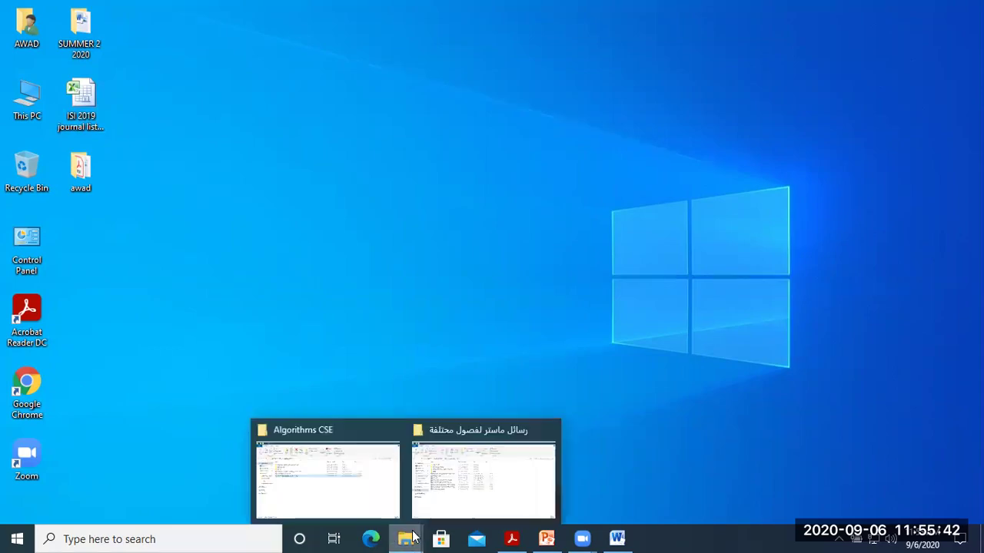
click(463, 487)
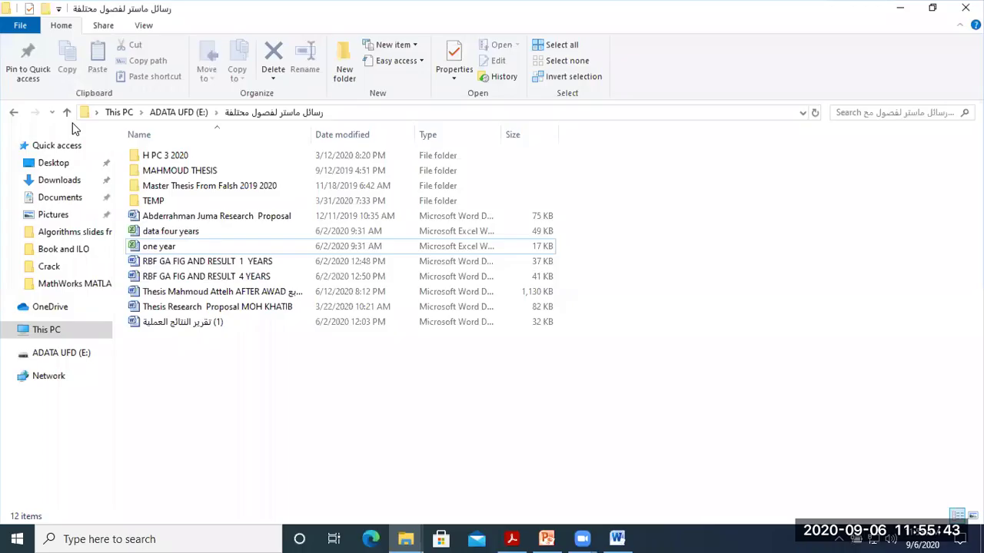
click(16, 113)
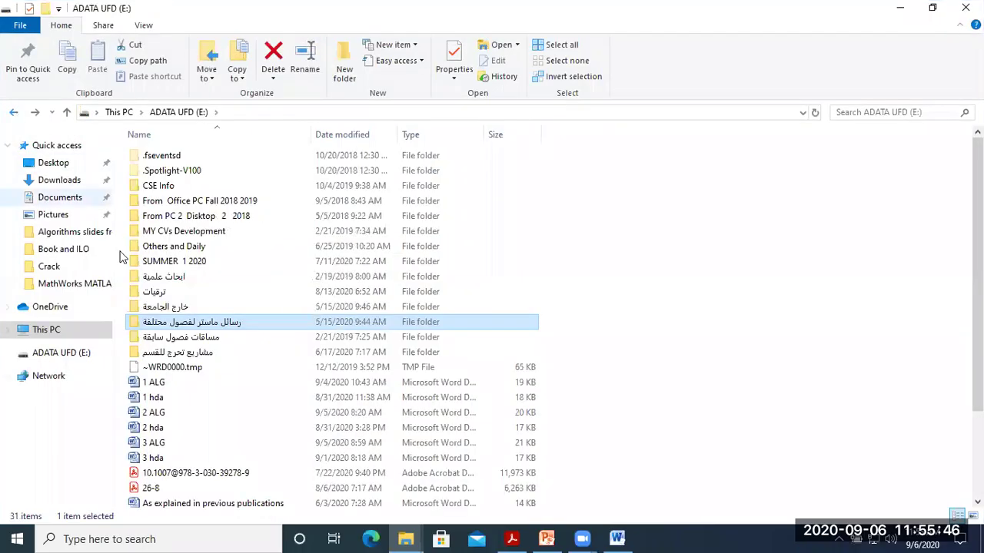
Step: Look through مساقات فصول سابقة and its وظائف HIT folder down to HIT assig 2 and DONE, returning to مساقات فصول سابقة
double_click(199, 338)
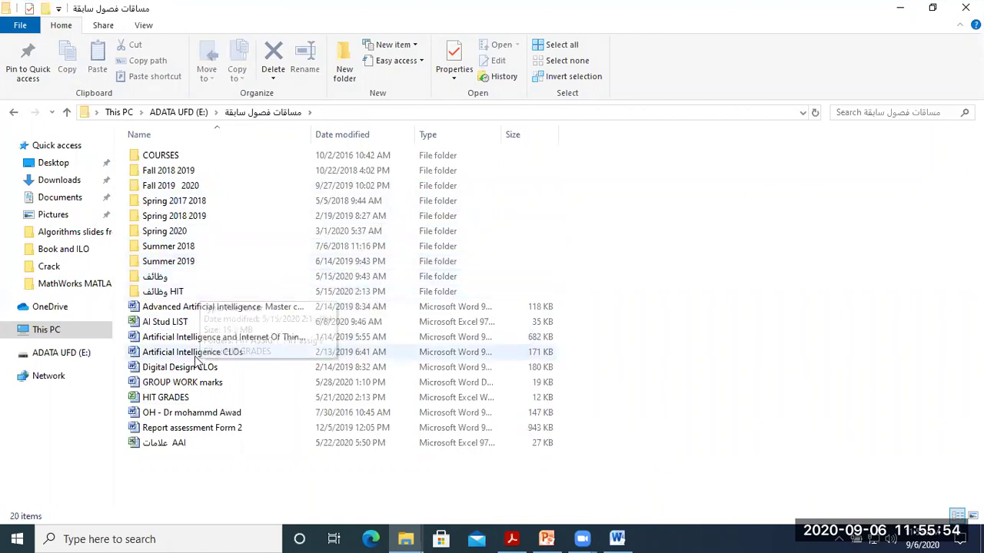
double_click(170, 292)
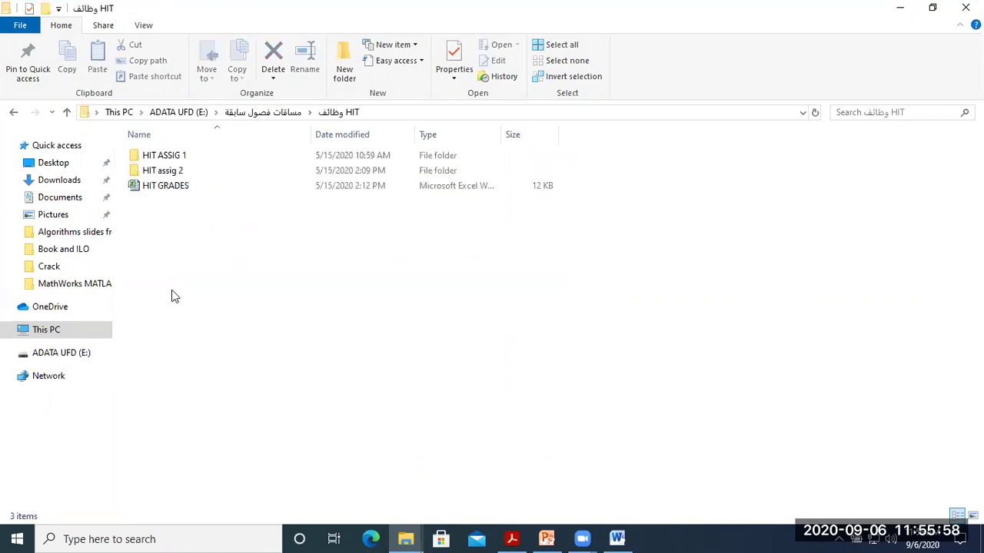
double_click(164, 170)
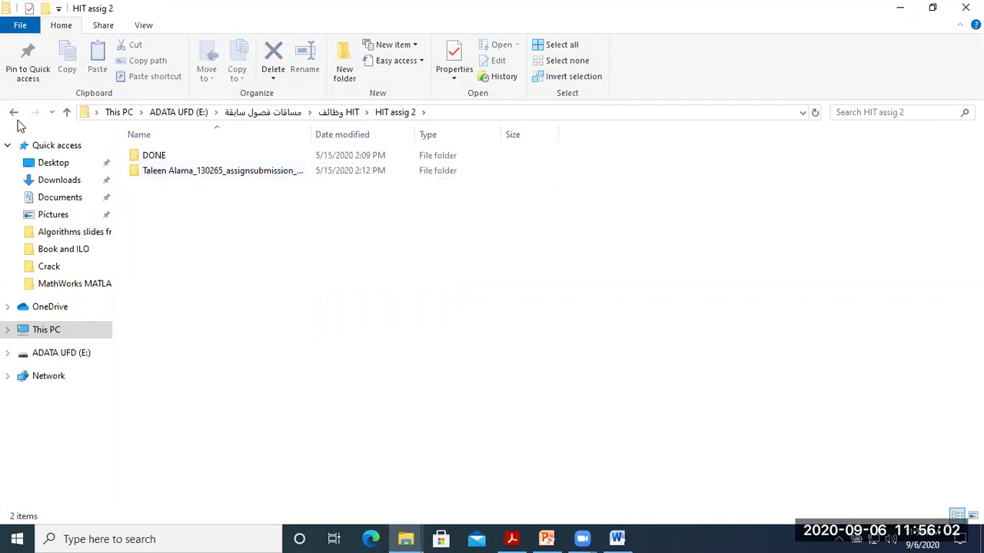
double_click(163, 156)
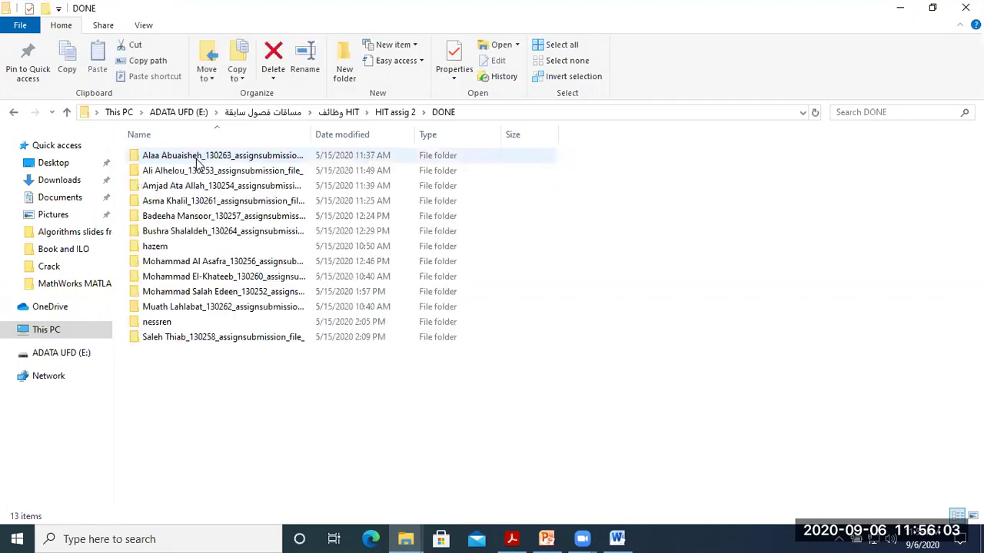
click(13, 112)
click(13, 113)
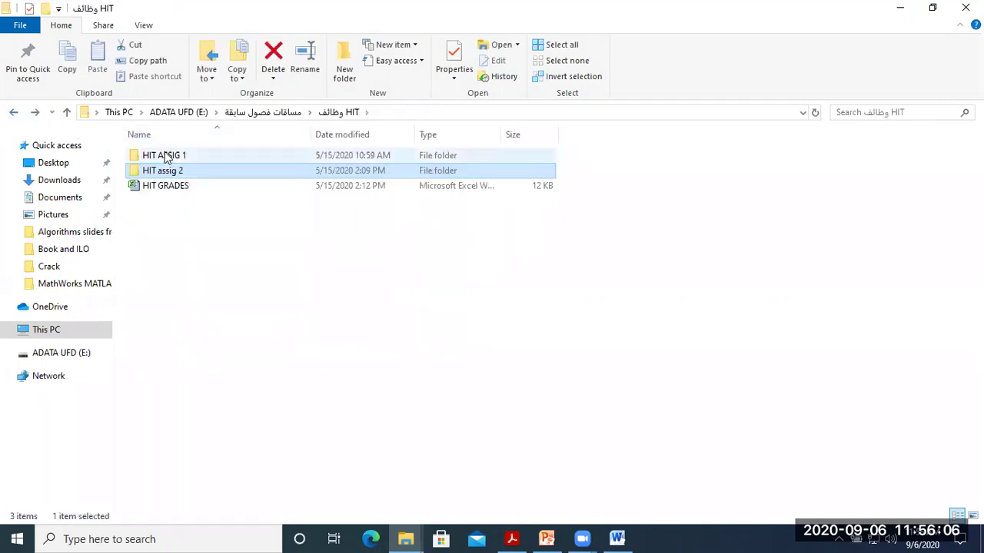
click(13, 112)
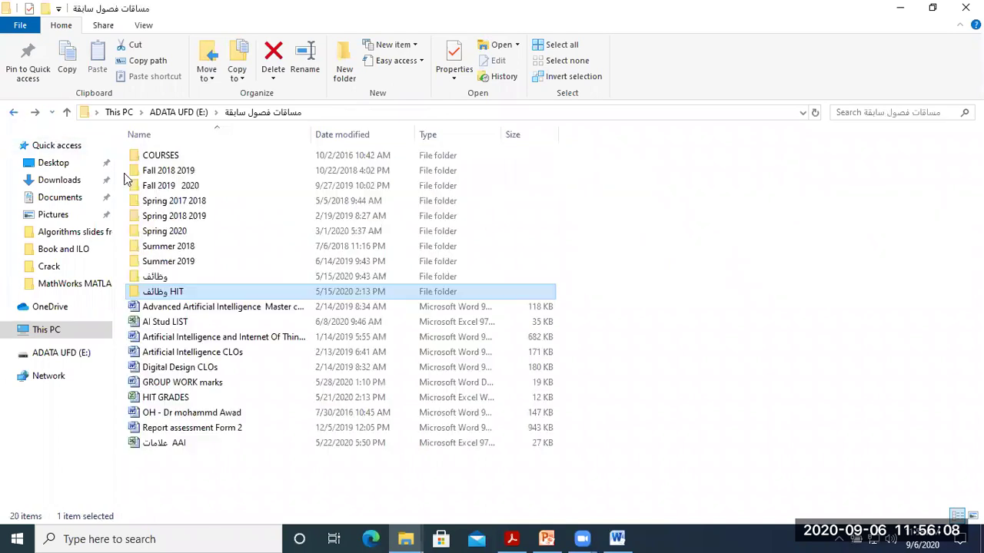
Step: Open the heart workbook from the HC informatics folder inside Summer 2019
double_click(192, 261)
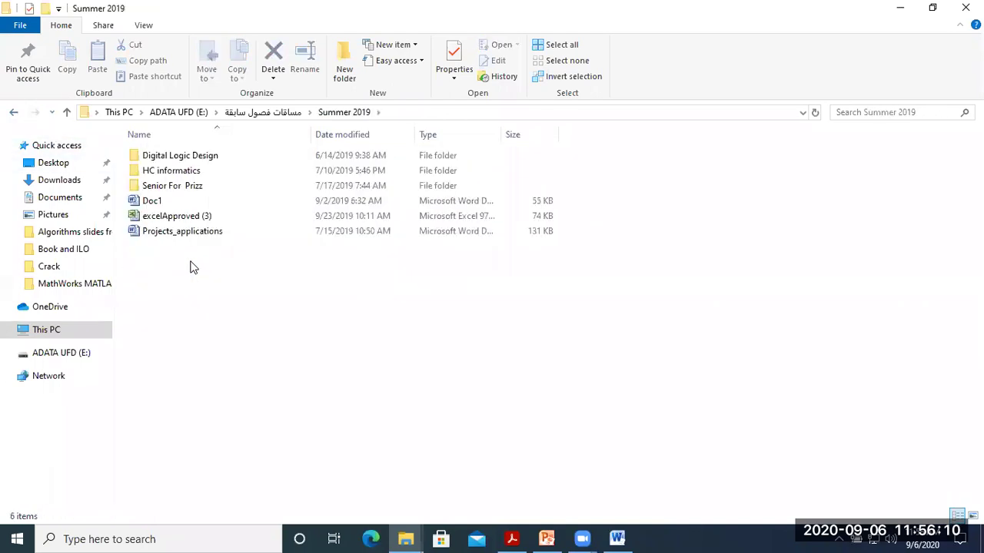
double_click(178, 170)
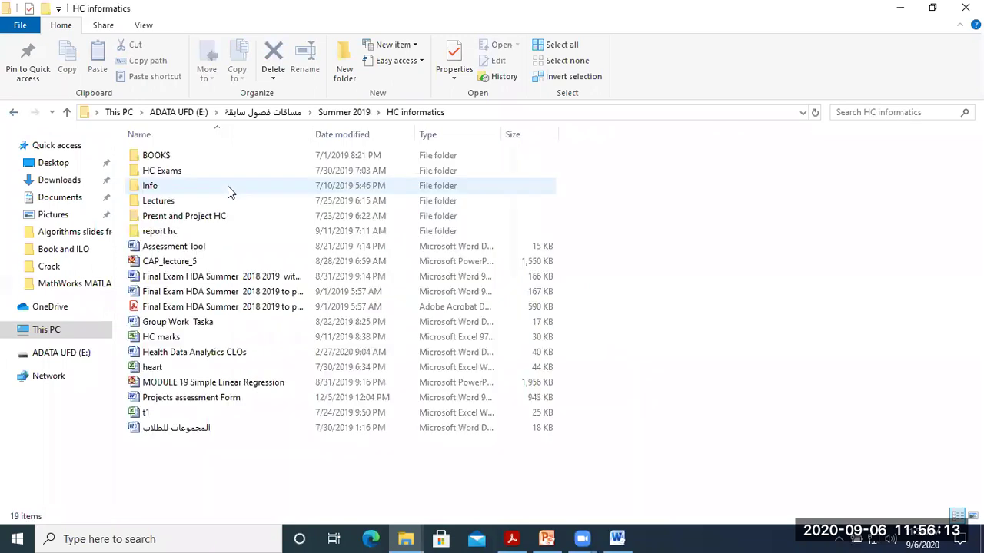
click(151, 370)
double_click(152, 371)
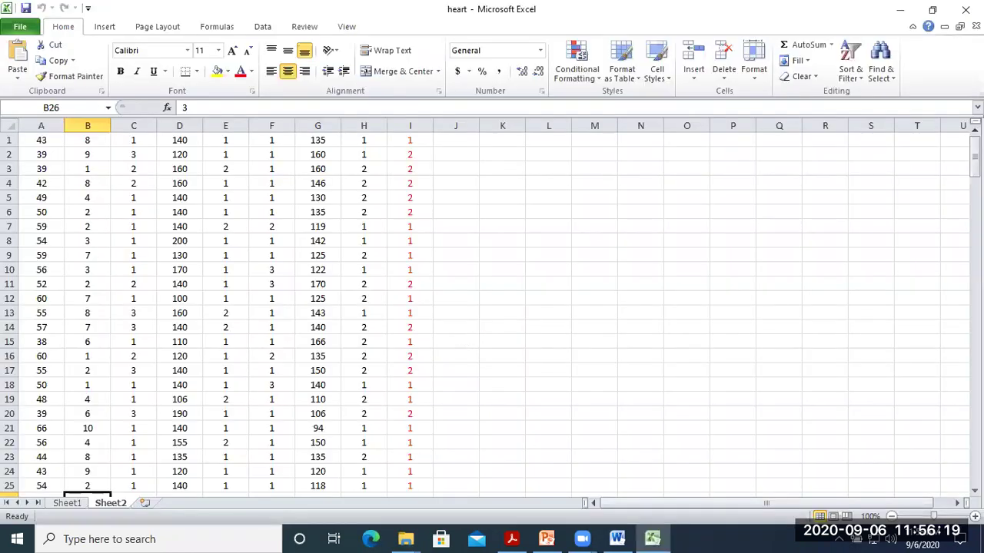
Step: Cancel closing the heart workbook and display its Sheet1 data at 85% zoom
click(965, 9)
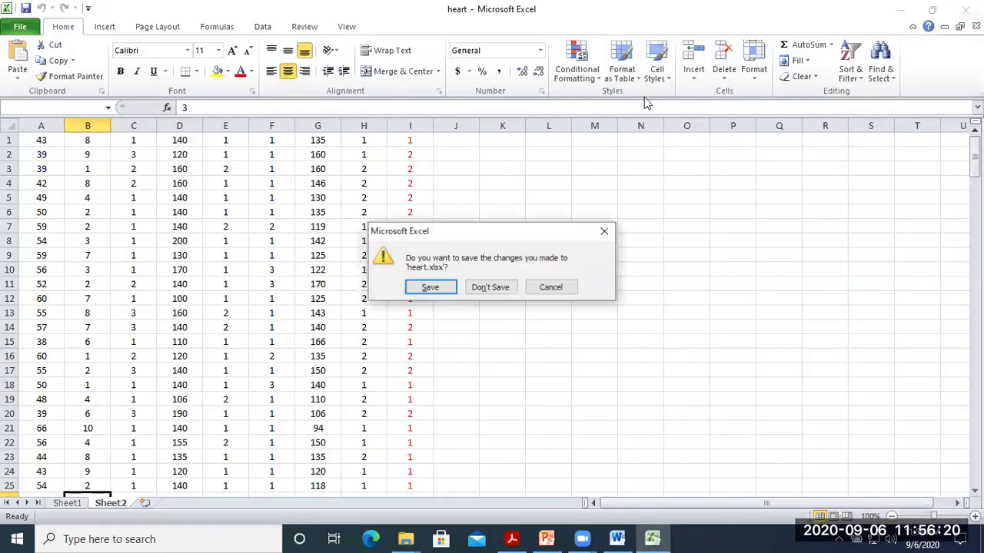
click(605, 233)
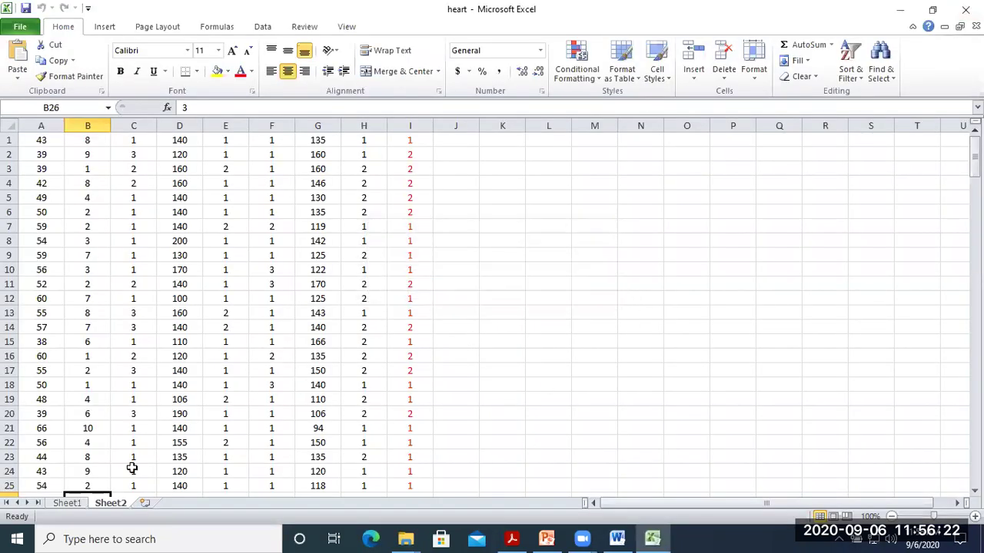
click(67, 502)
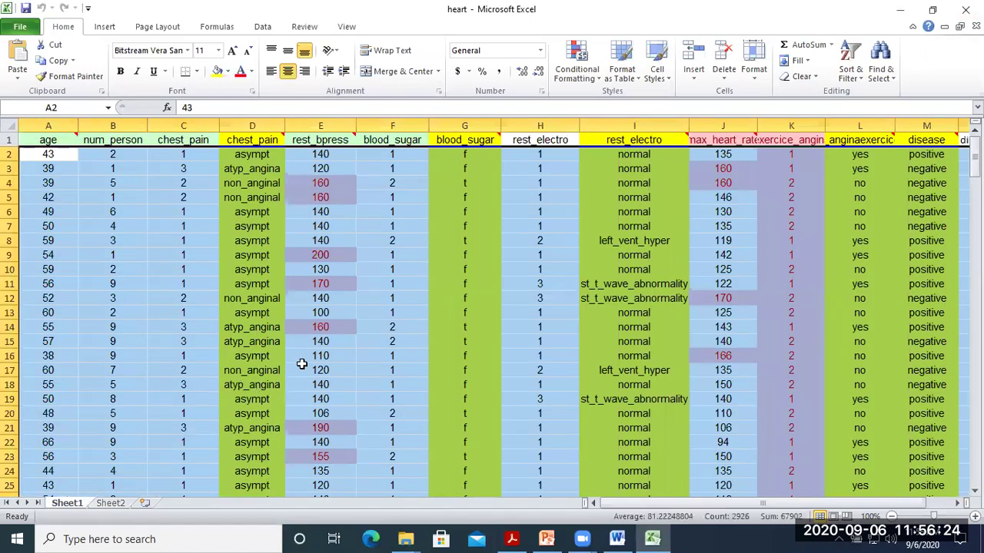
scroll(285, 358, down, 2)
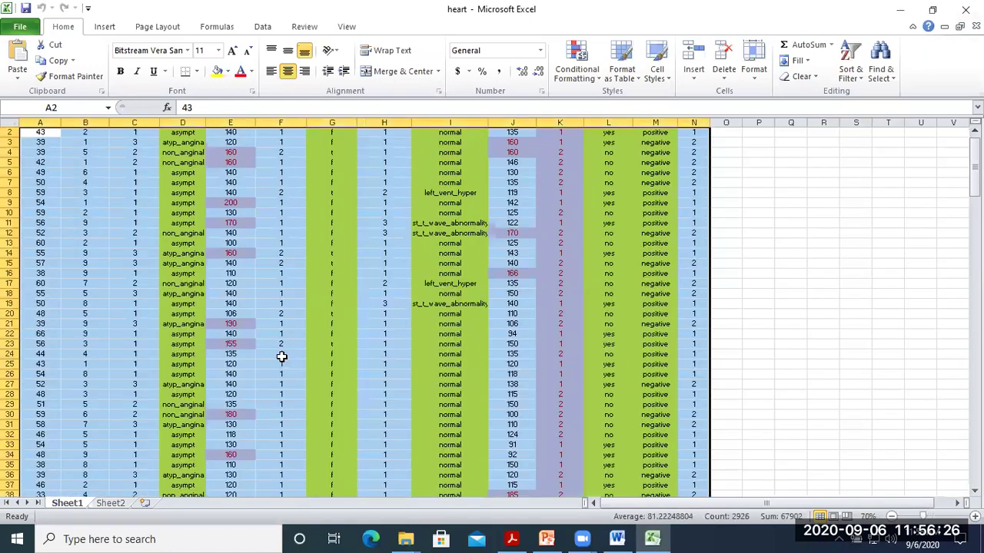
scroll(225, 288, up, 1)
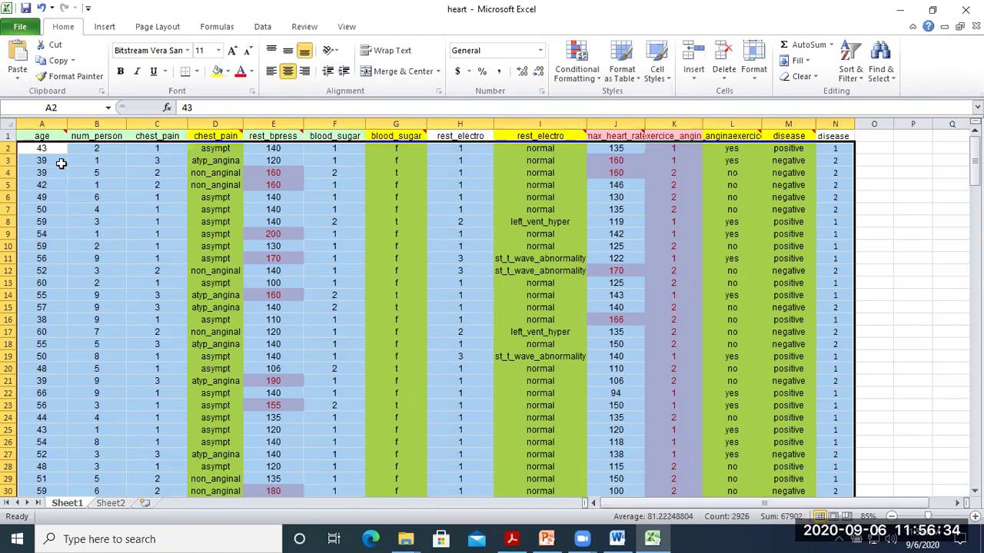
Step: Select the age column in Sheet1 and look through its records, returning to the first row
click(57, 124)
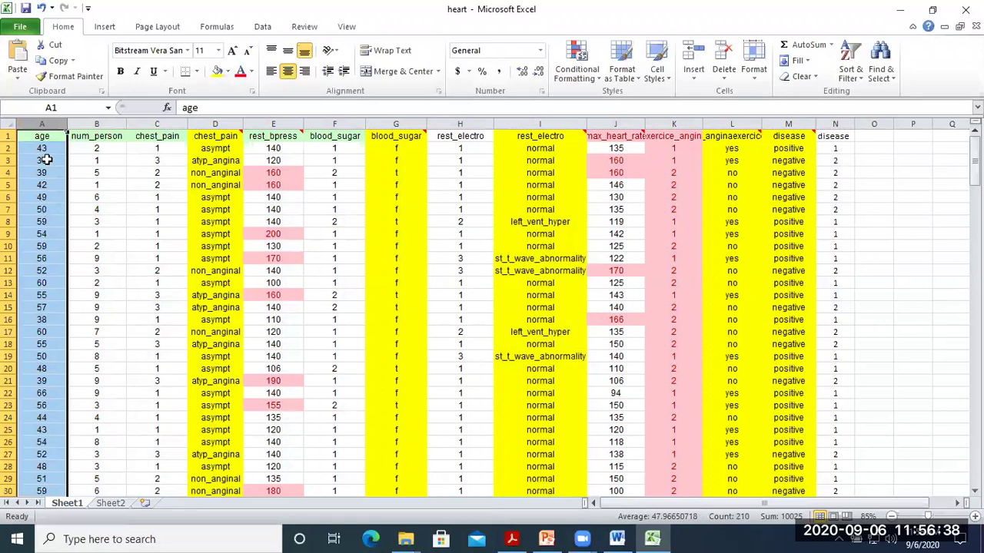
scroll(48, 209, down, 5)
scroll(48, 209, down, 11)
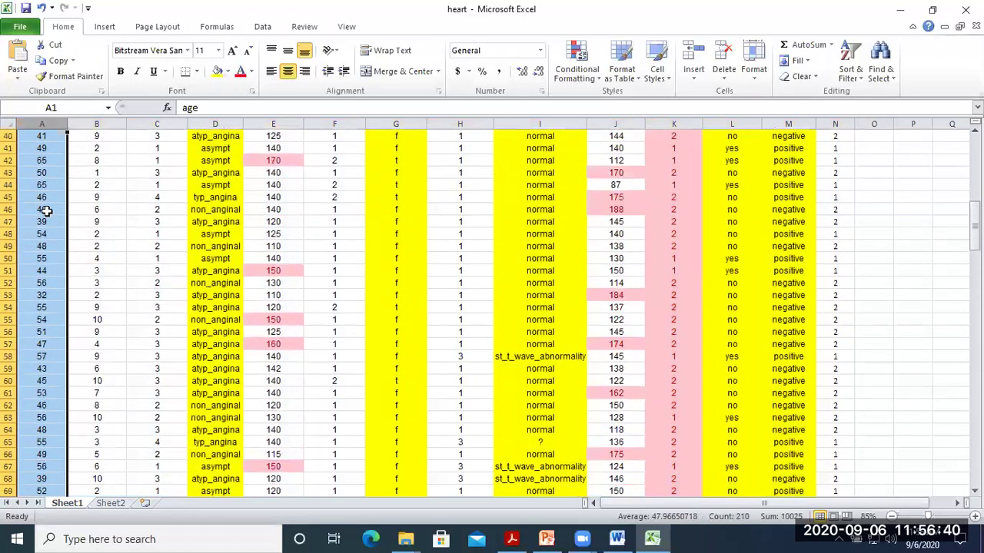
scroll(42, 201, up, 11)
scroll(42, 201, up, 5)
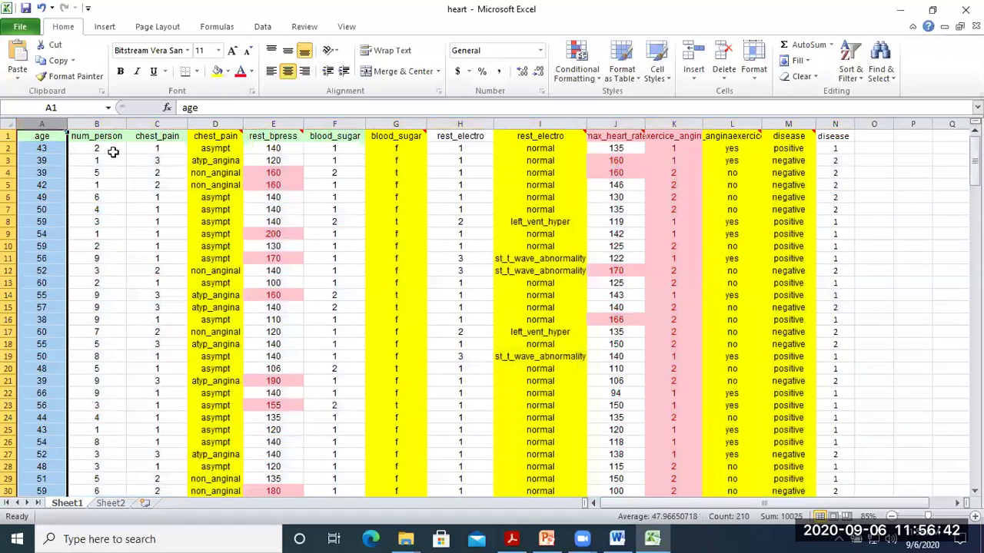
Step: Highlight the num_person column and the numeric chest_pain column in turn, and widen the text chest_pain column D
click(112, 123)
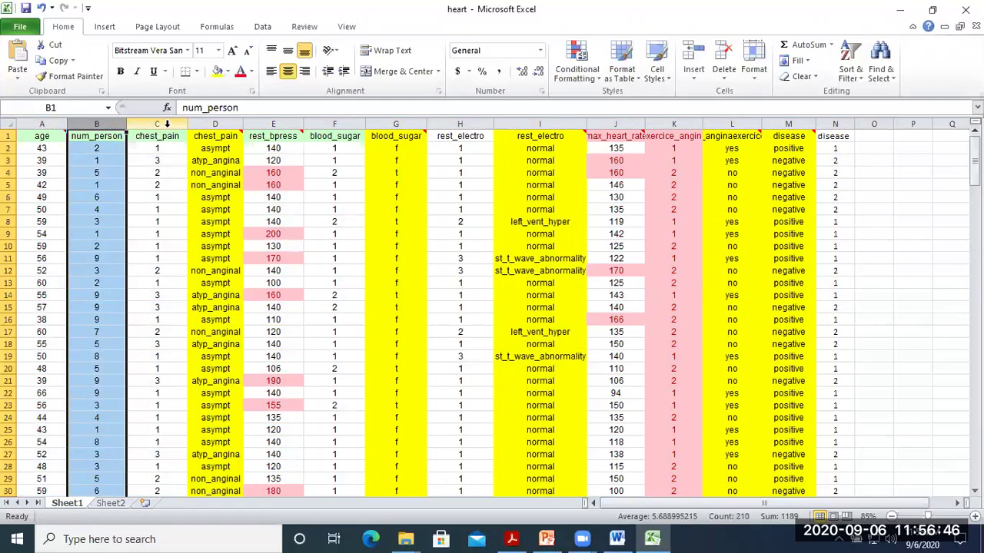
click(167, 123)
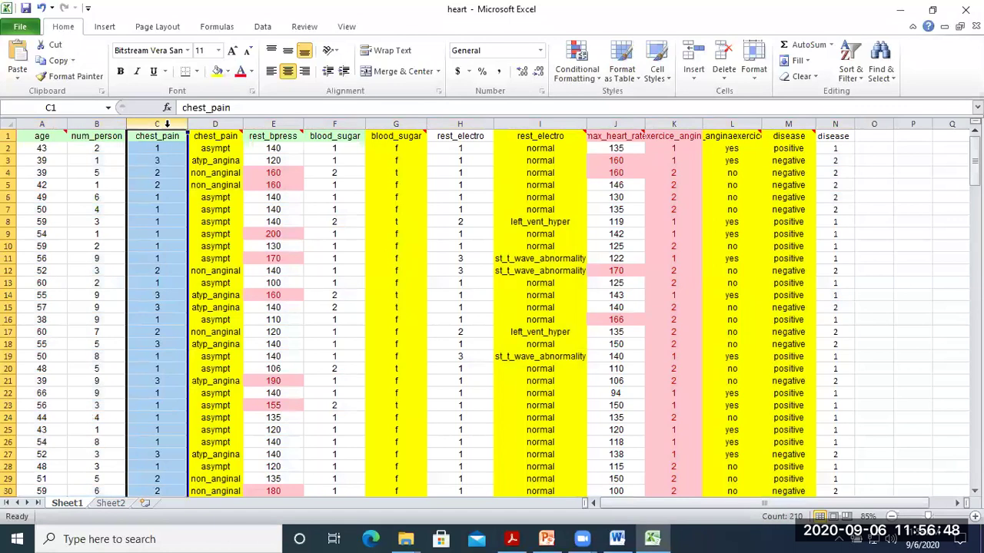
drag(243, 125, 263, 125)
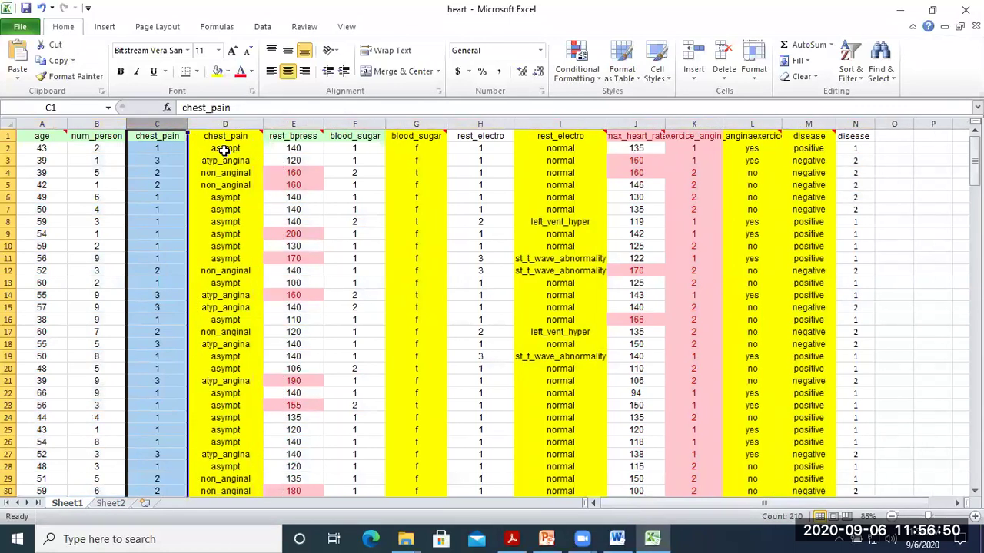
Step: Highlight the rest_bpress column, and try an enlarged doughnut chart of the age column before undoing it
click(316, 120)
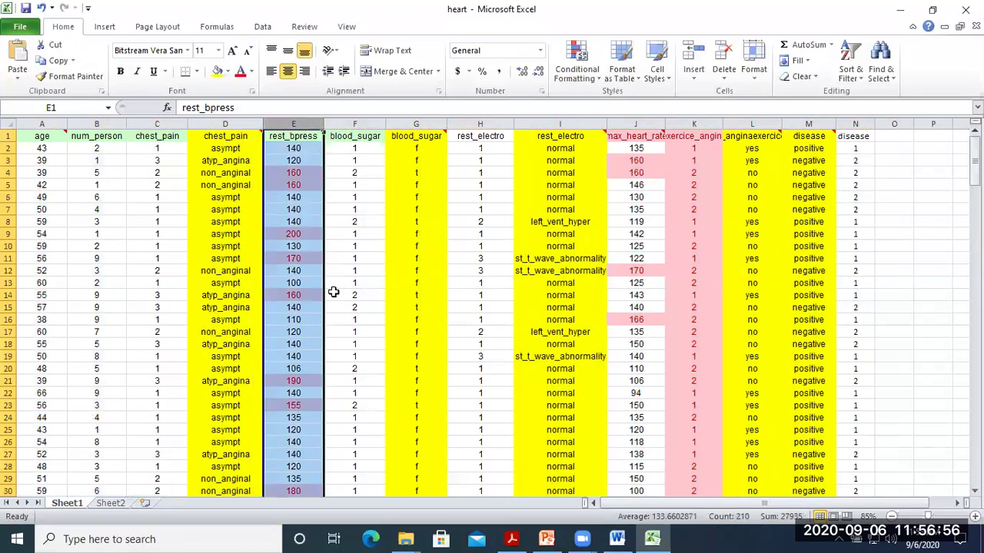
click(55, 121)
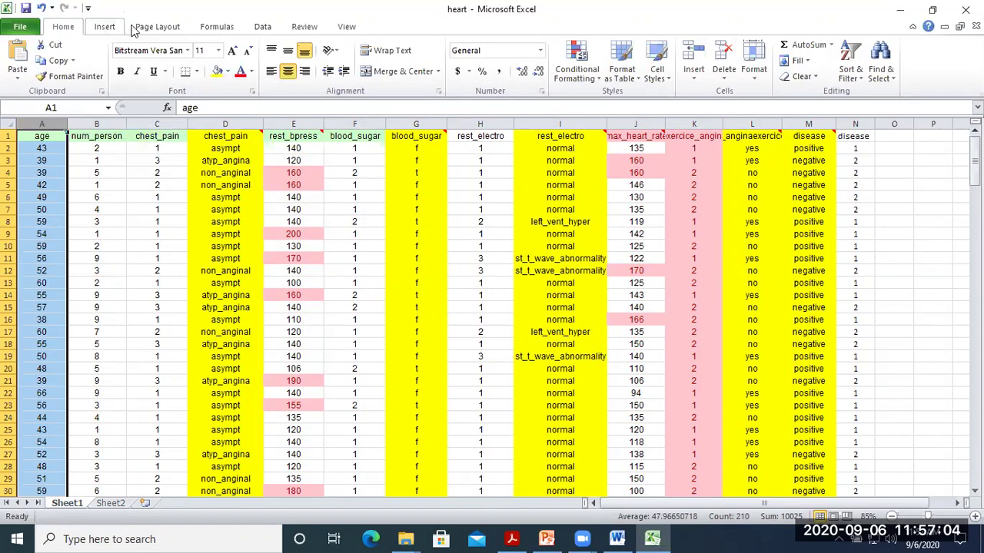
click(105, 27)
click(458, 60)
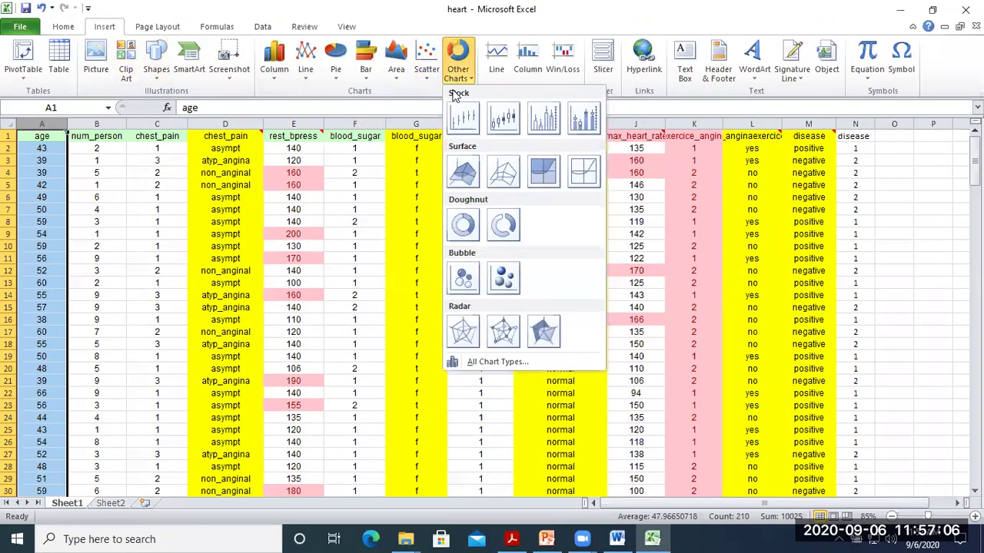
click(465, 224)
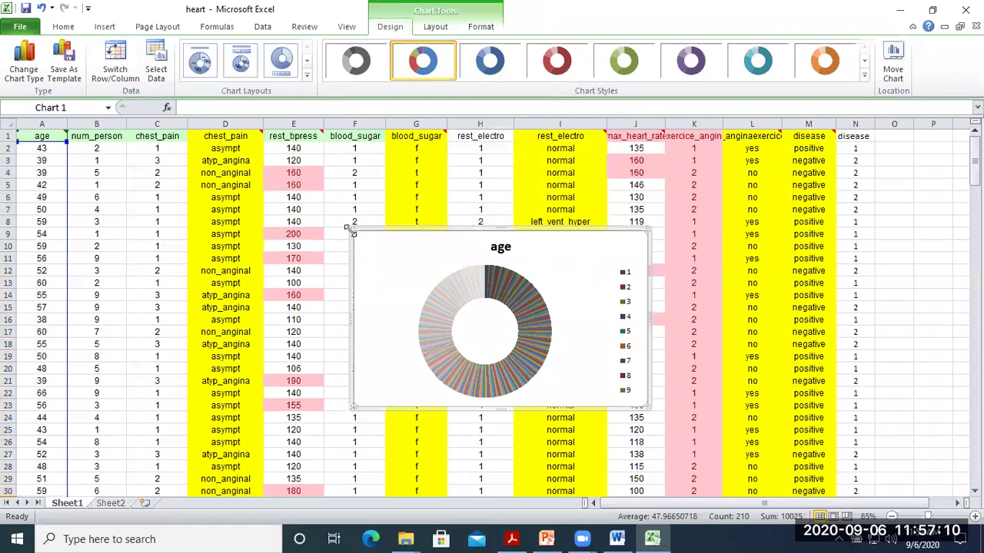
drag(352, 228, 165, 142)
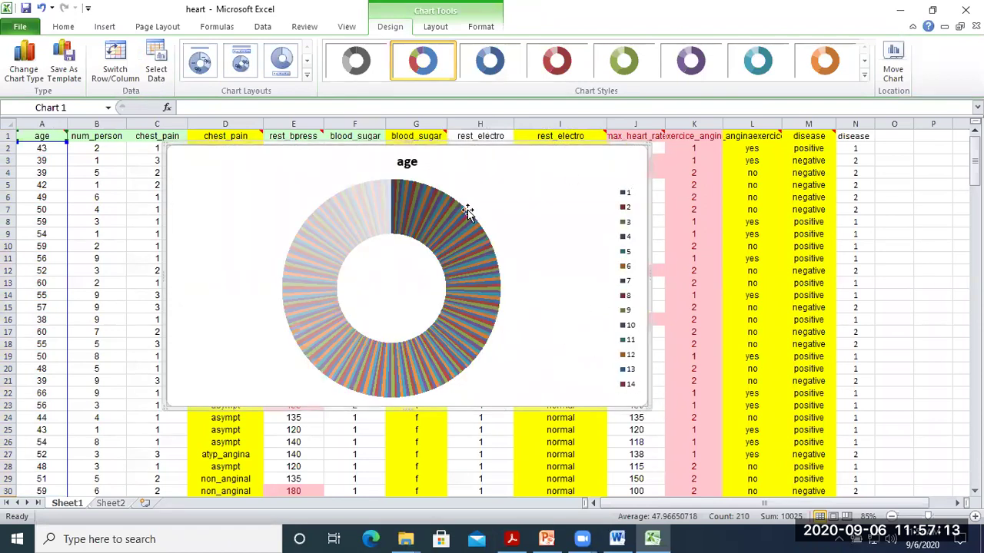
click(41, 8)
click(40, 7)
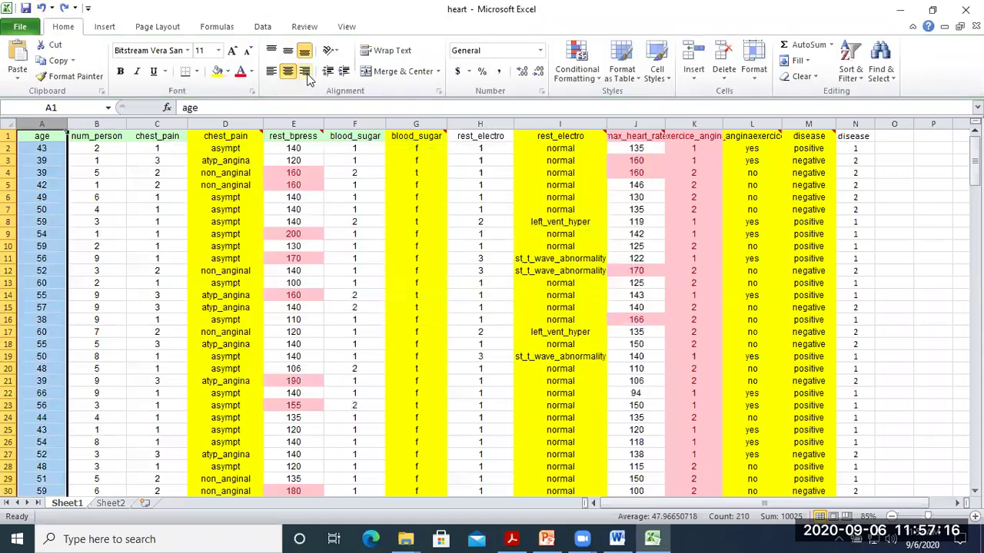
Step: Plot the age column as a 2-D clustered column chart, widen it for viewing, and delete it
click(104, 27)
click(276, 76)
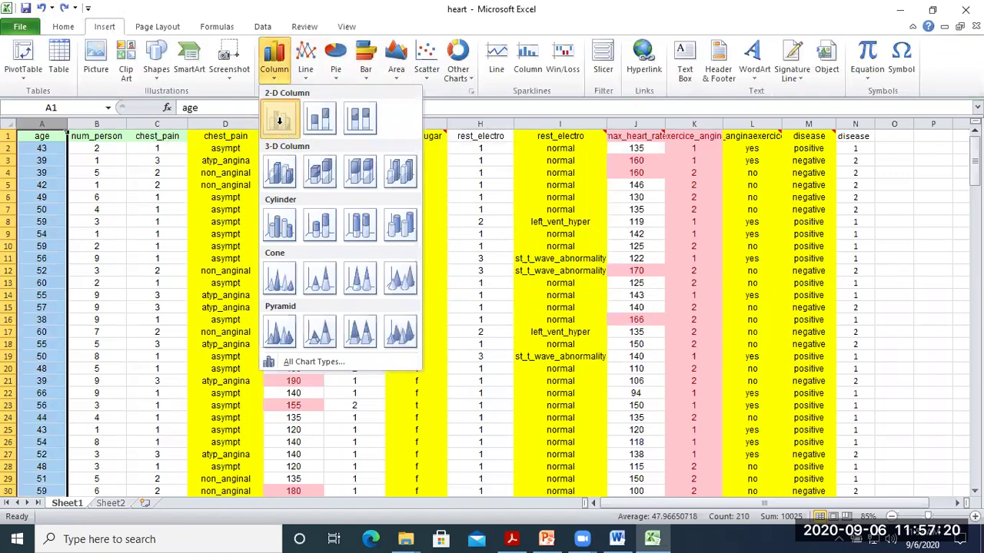
click(279, 118)
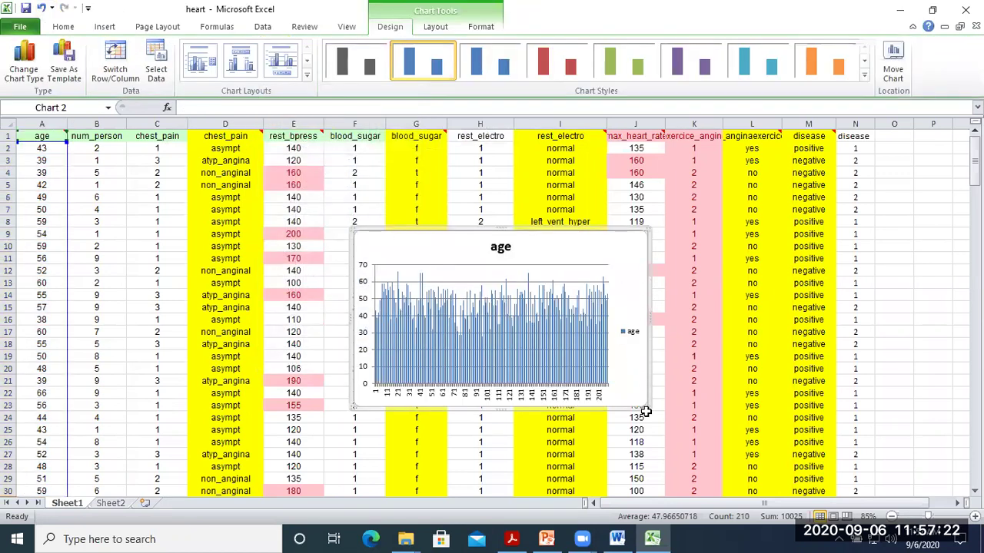
drag(646, 405, 912, 439)
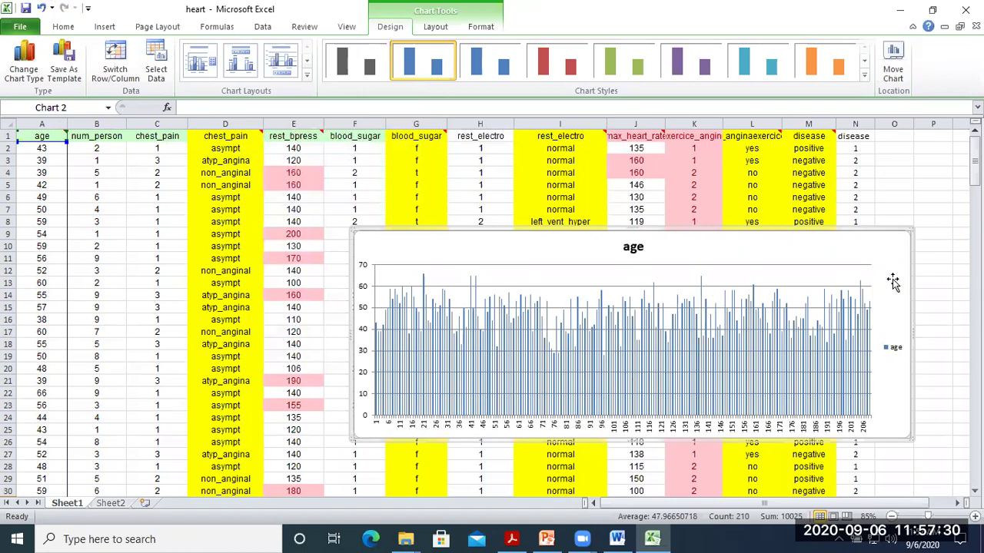
key(Delete)
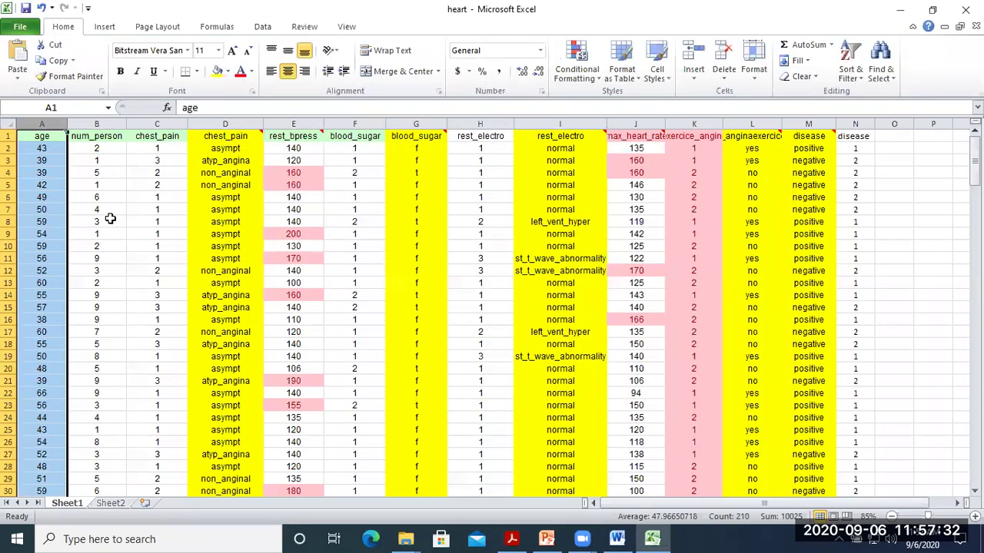
Step: Plot the num_person column as a 2-D stacked column chart and delete the chart after viewing it
click(109, 123)
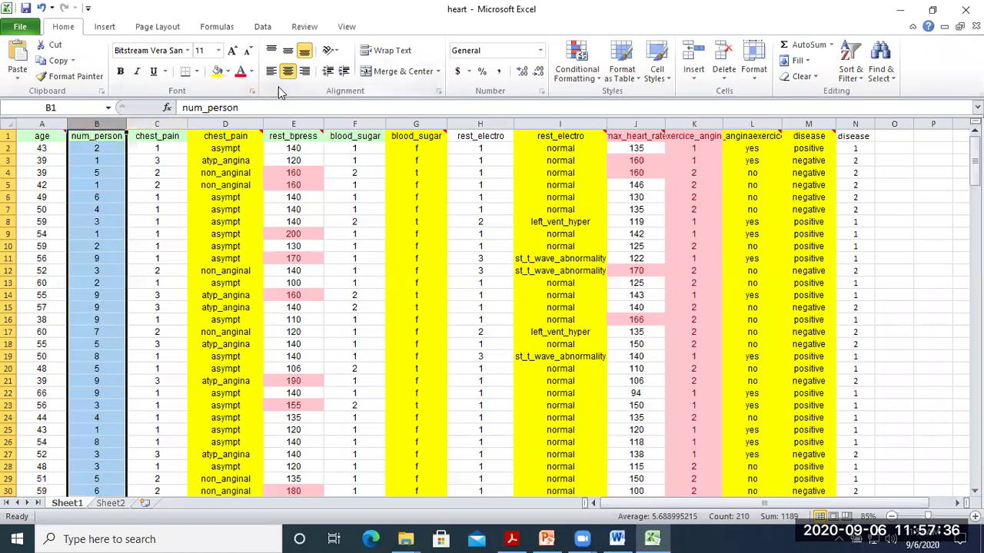
click(103, 27)
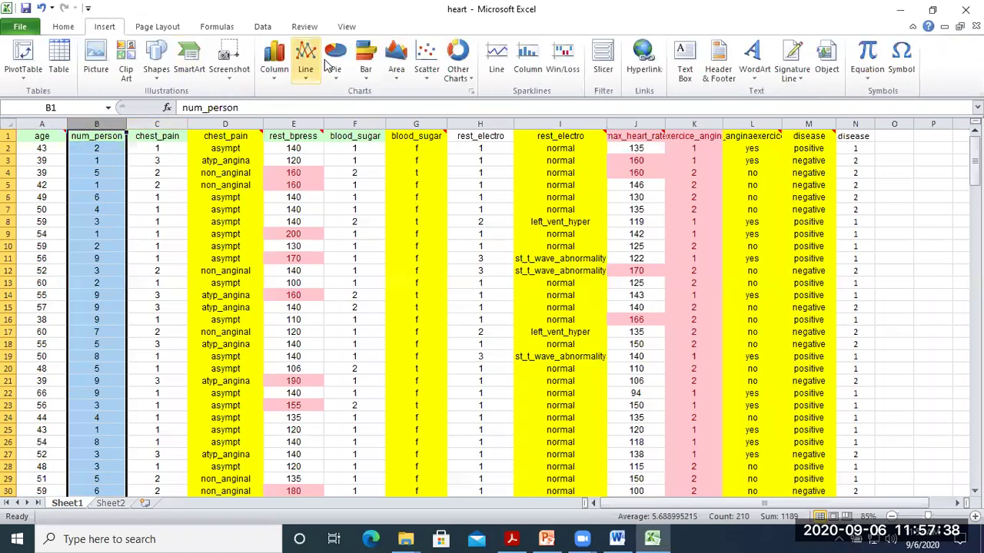
click(275, 62)
click(320, 121)
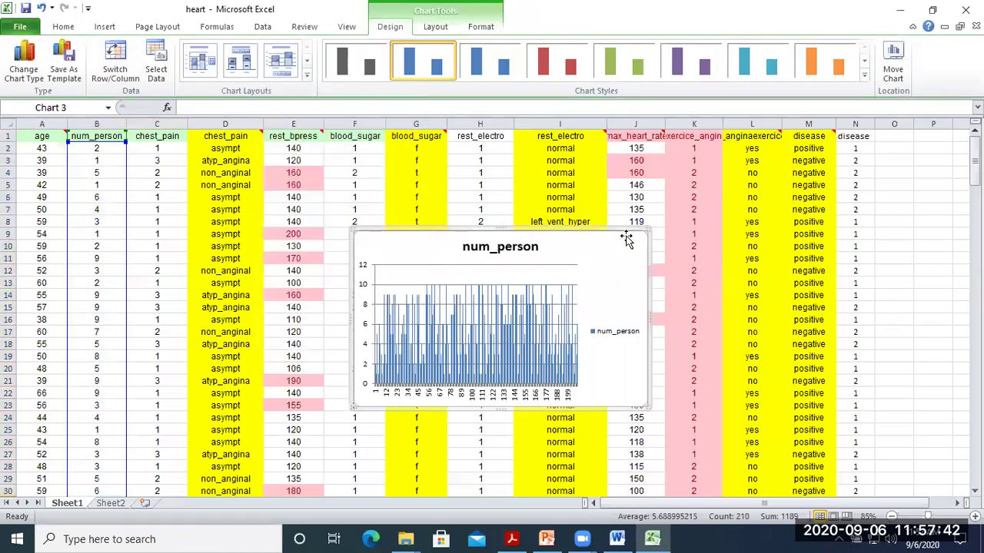
key(Delete)
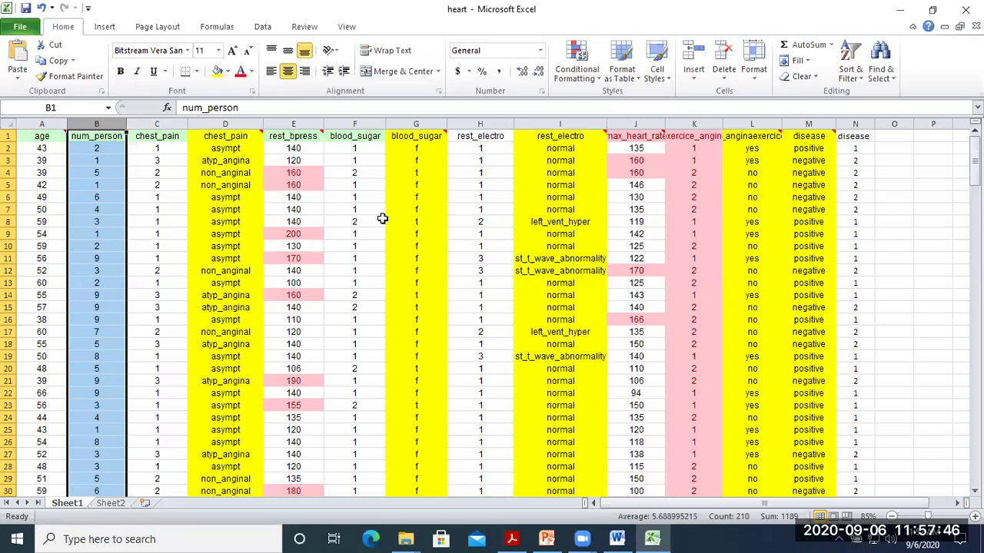
Step: Plot the rest_bpress column as a 2-D clustered column chart and delete the chart after viewing it
click(307, 124)
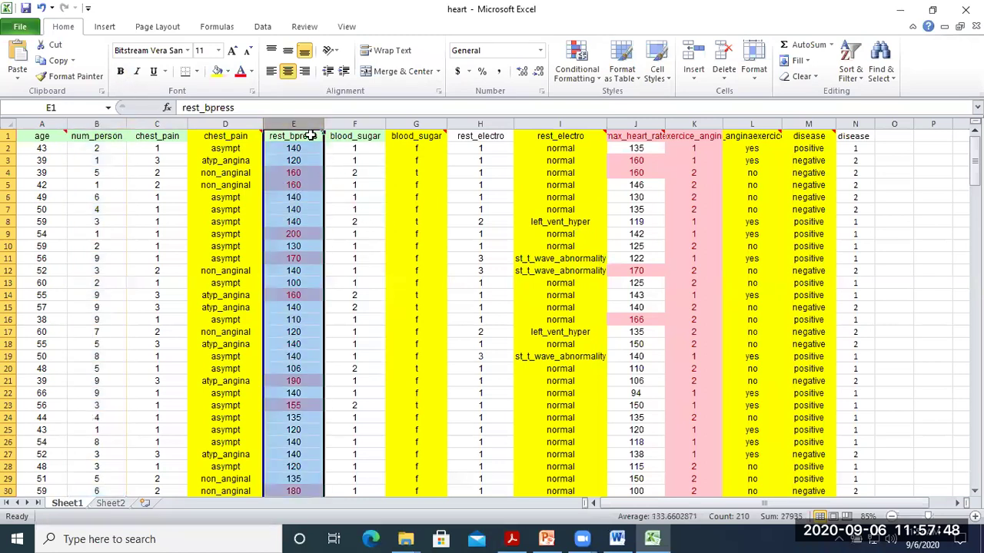
click(107, 27)
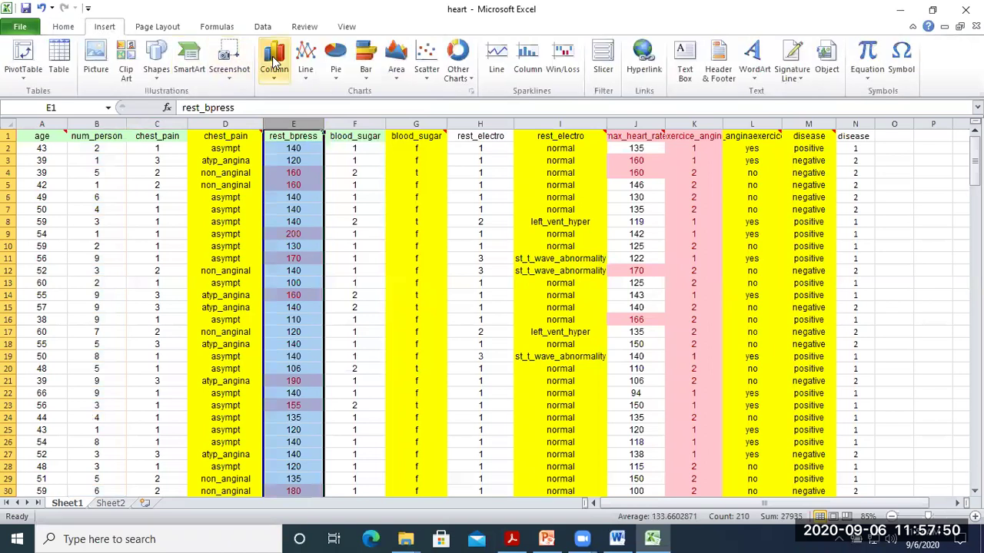
click(274, 62)
click(279, 119)
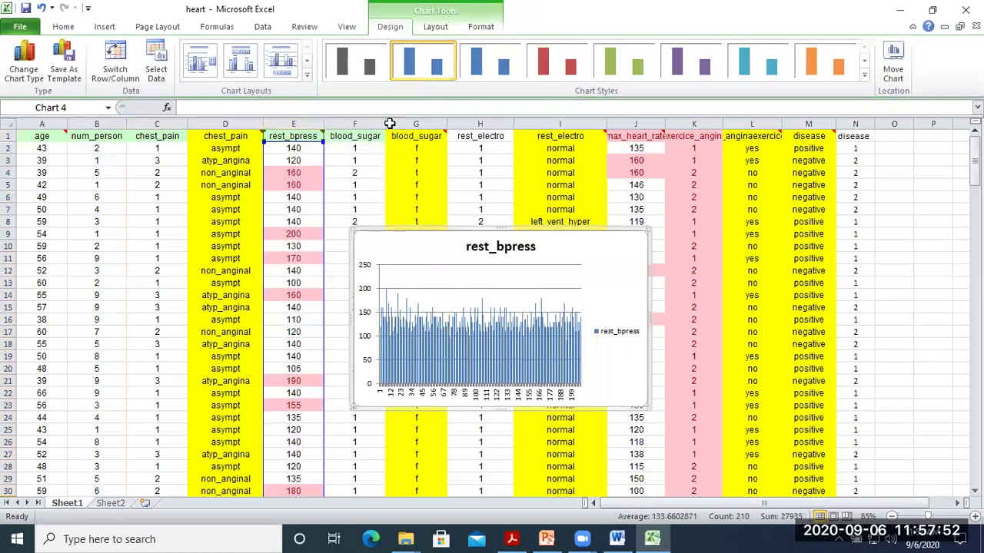
key(Delete)
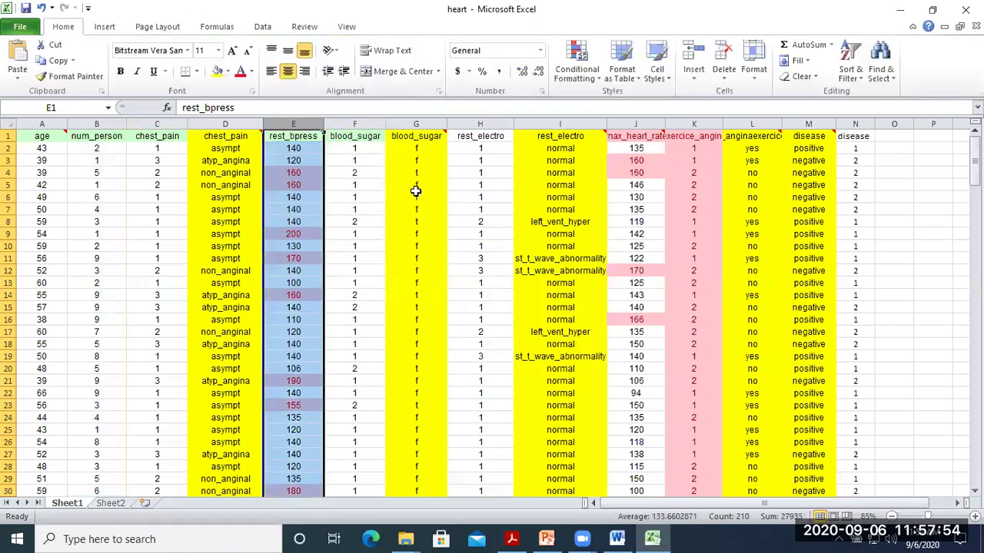
Step: Try a 2-D clustered column chart on the text chest_pain column D, and undo it
click(106, 27)
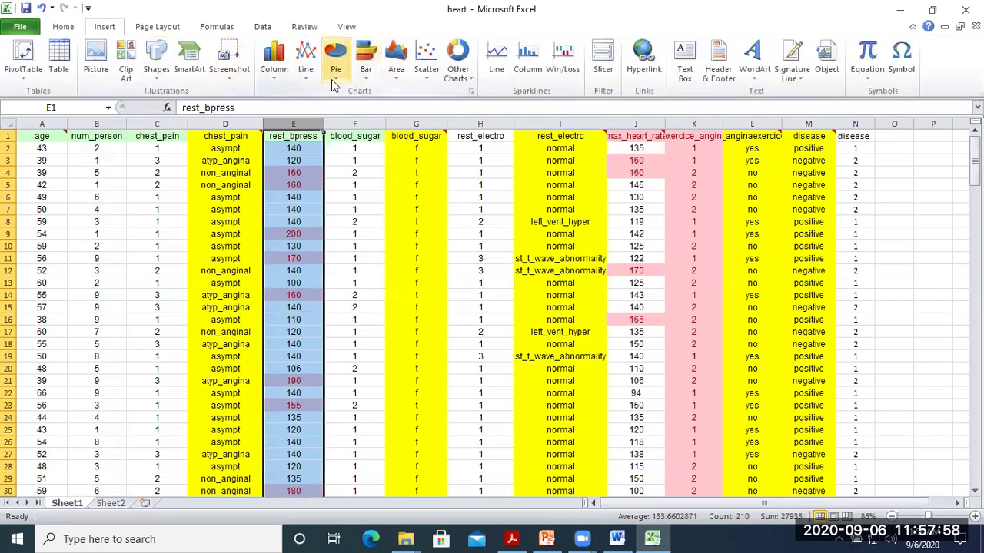
click(500, 220)
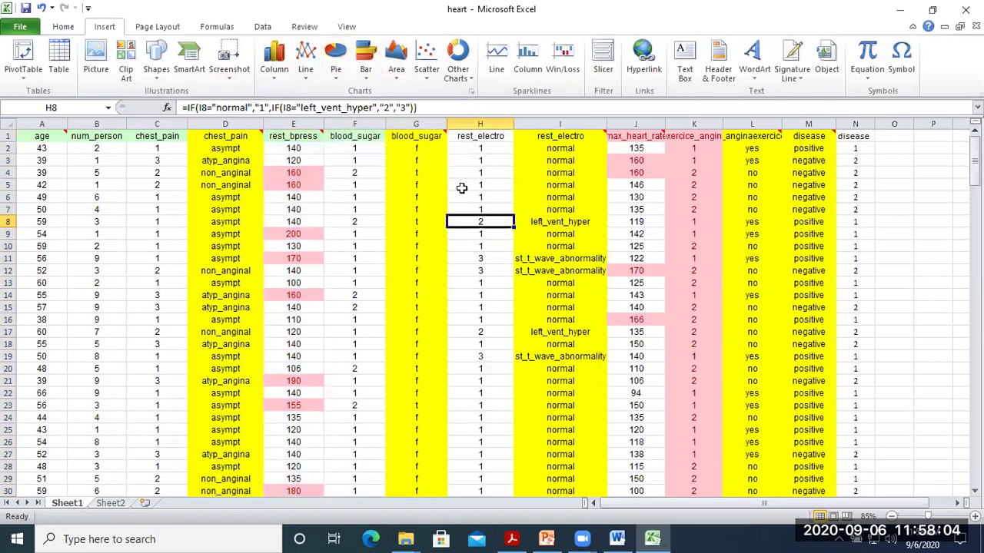
click(243, 123)
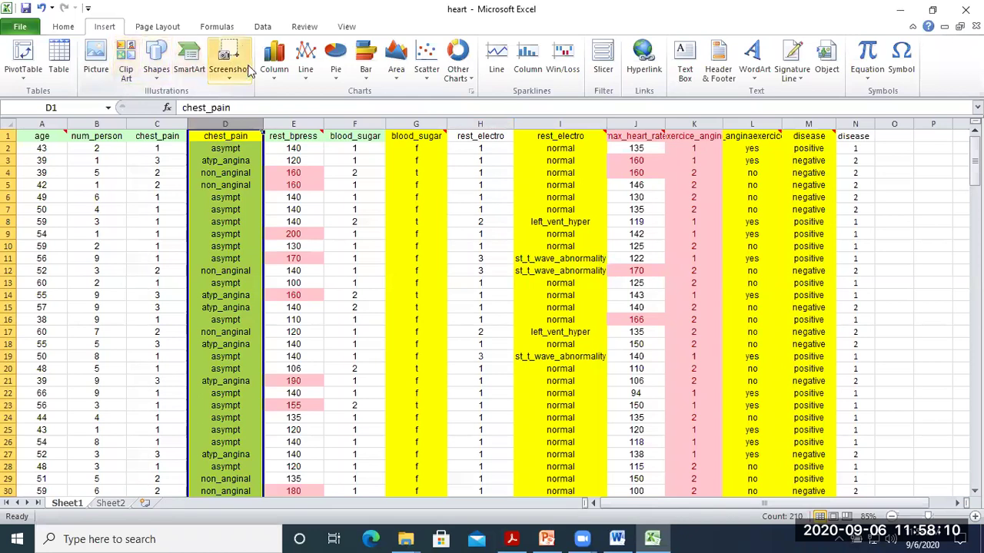
click(274, 66)
click(279, 117)
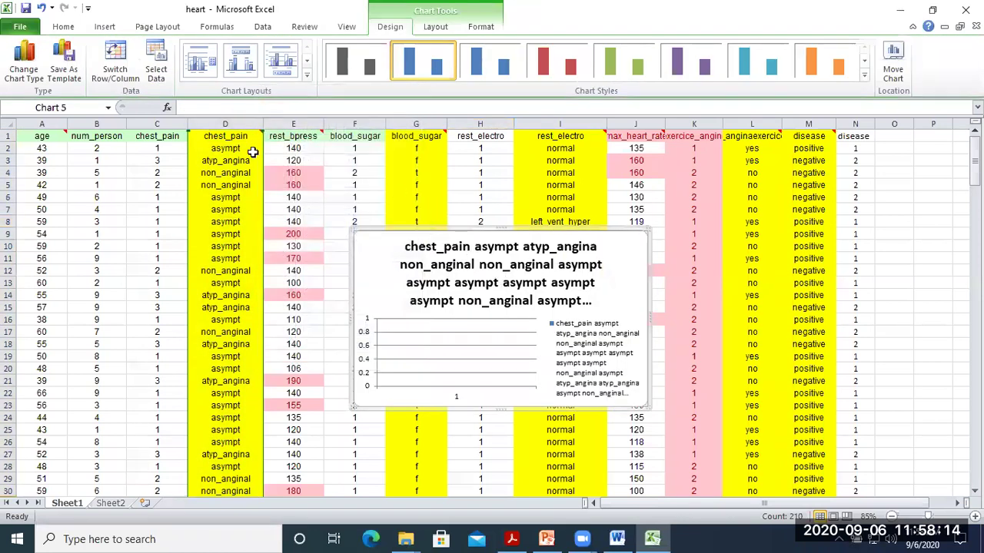
click(43, 8)
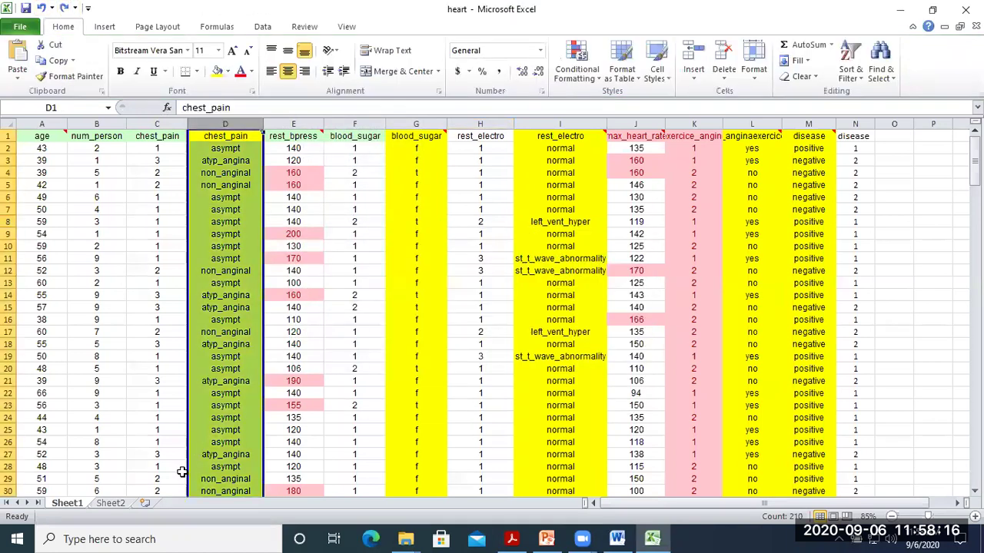
Step: On Sheet2, plot numeric column C as a 2-D clustered column chart and delete the chart after viewing it
click(109, 504)
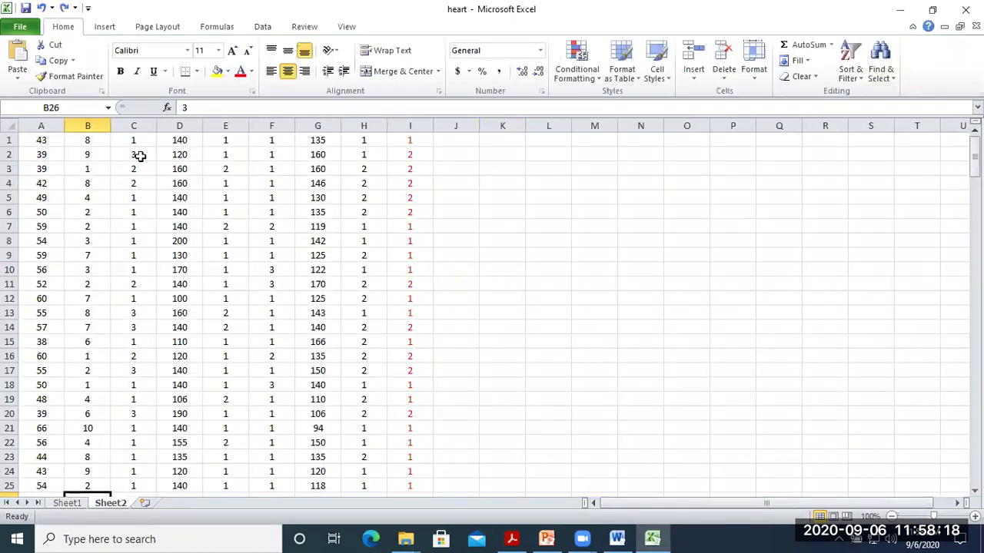
click(146, 125)
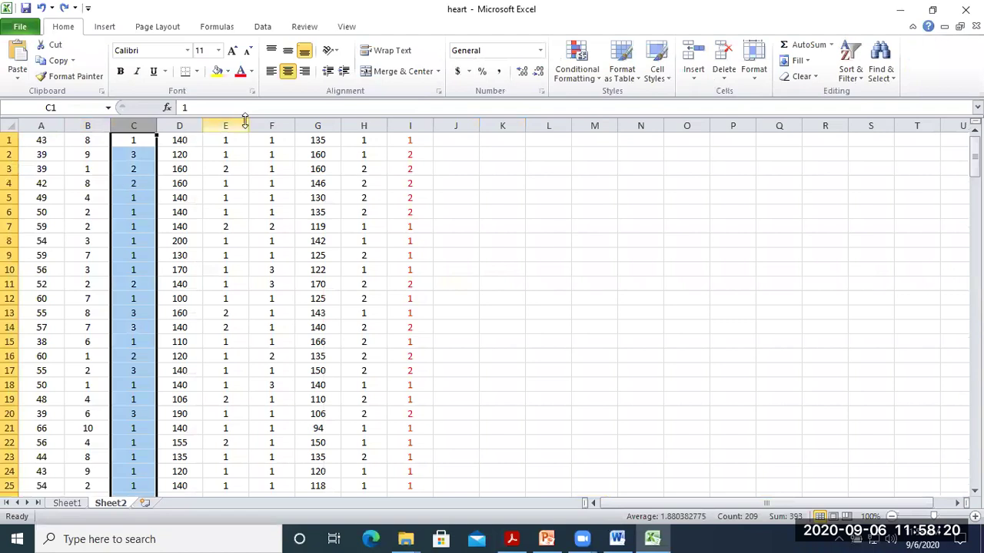
click(105, 27)
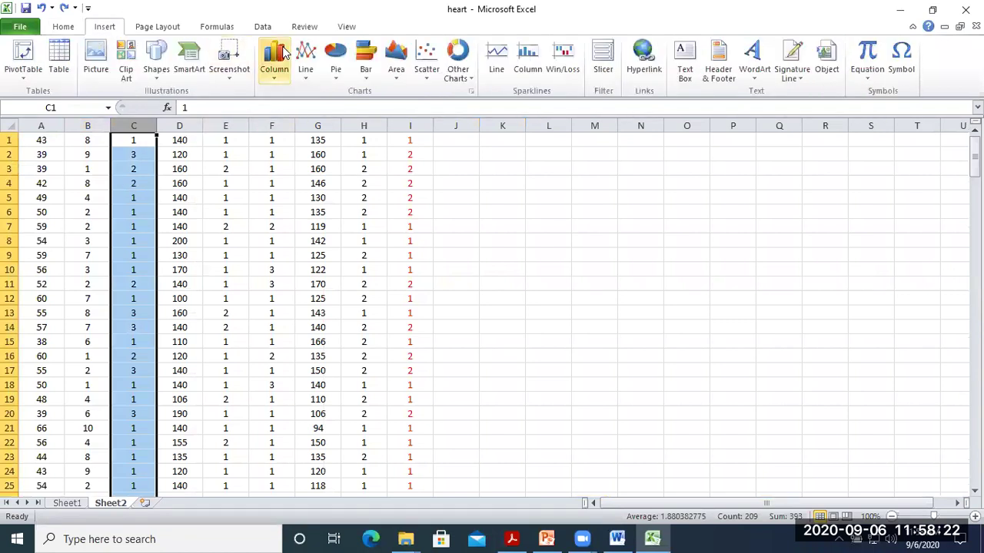
click(274, 61)
click(289, 122)
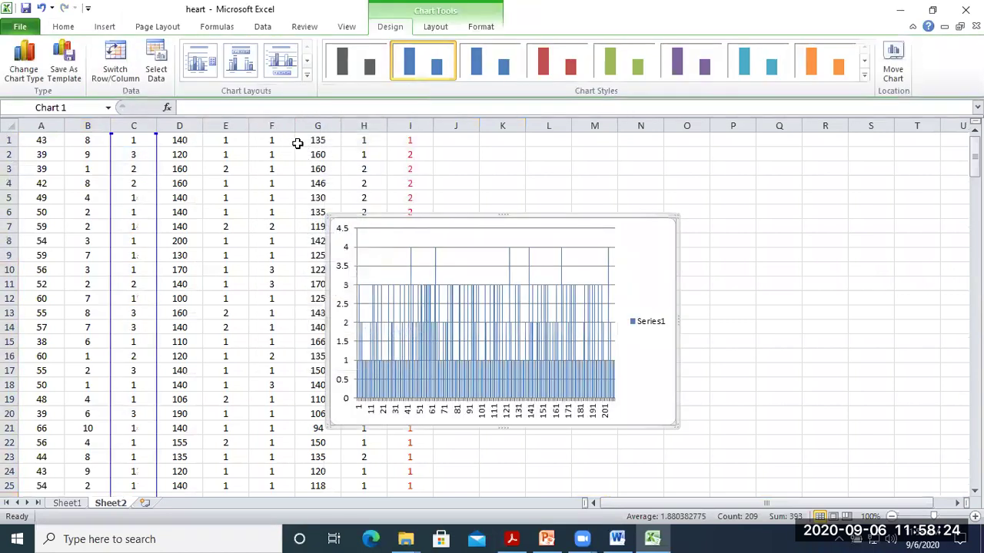
key(Delete)
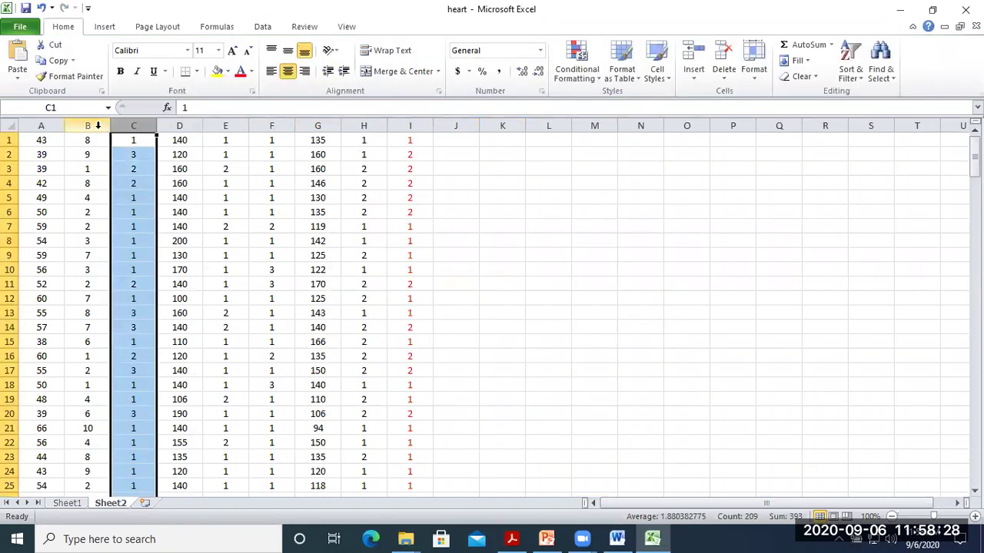
Step: Highlight Sheet2 columns B, D, G, H and I in turn and look through their numeric records
click(87, 126)
click(186, 127)
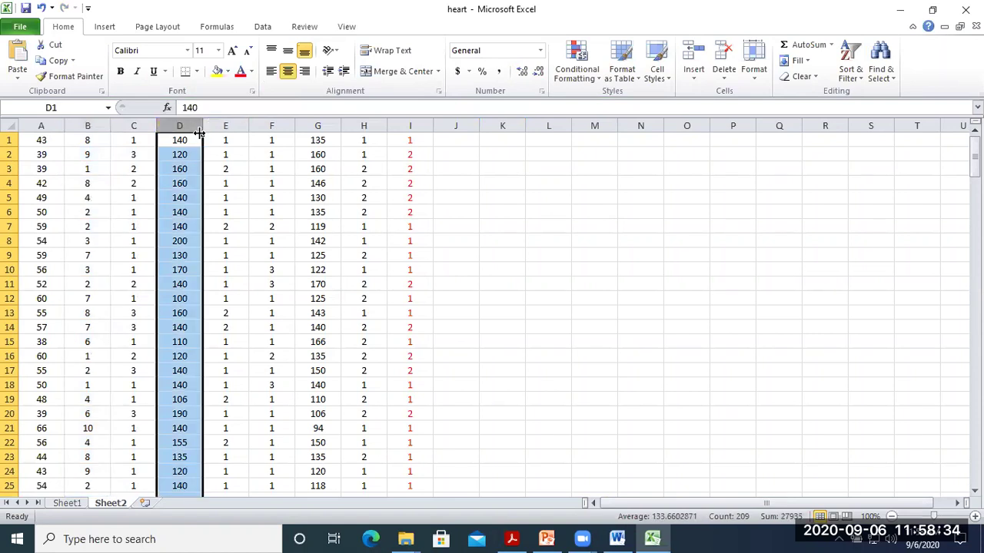
click(307, 125)
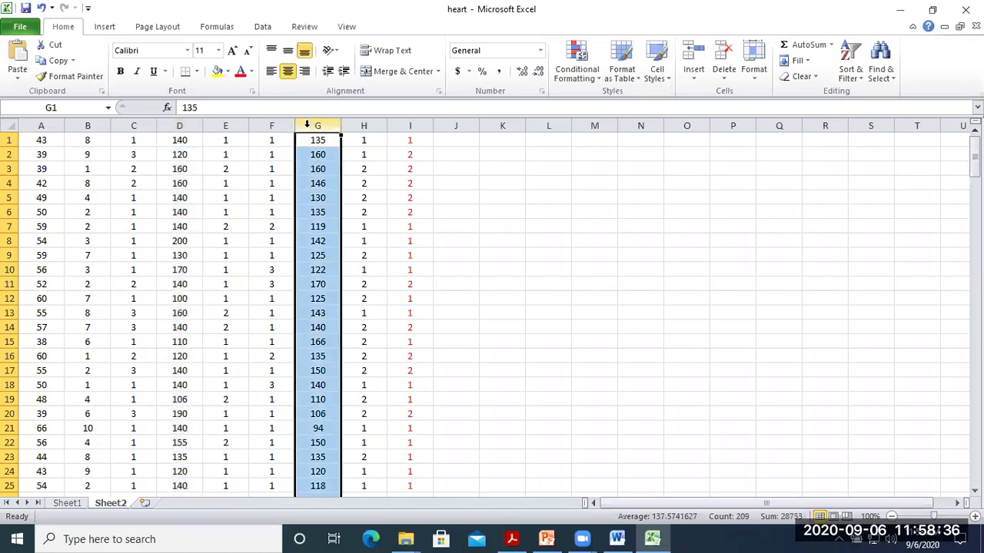
click(361, 125)
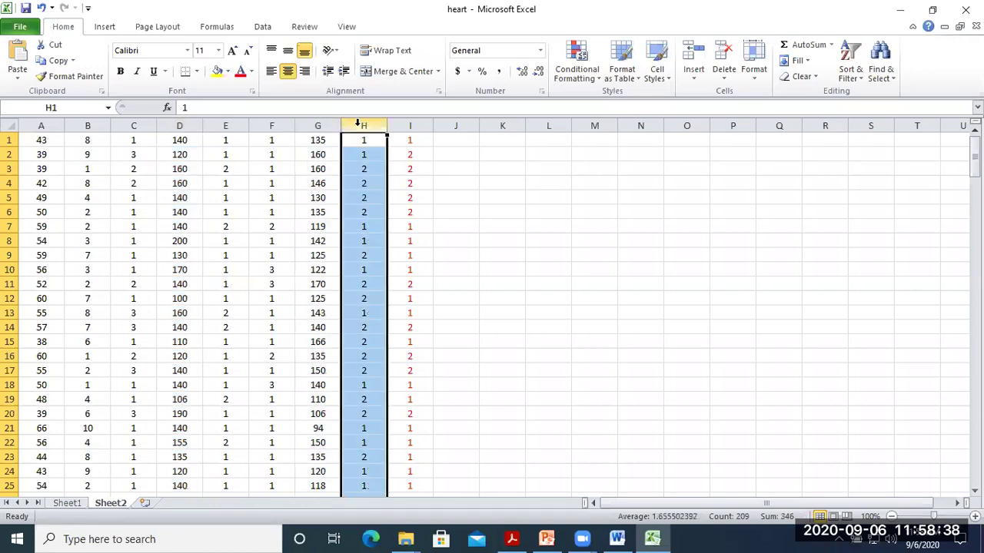
click(420, 123)
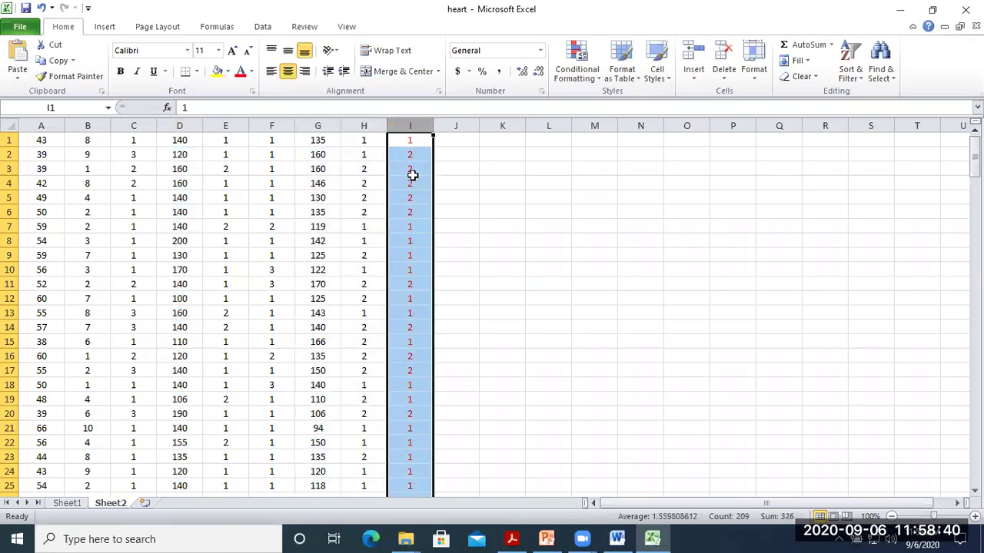
scroll(374, 185, down, 10)
scroll(369, 183, up, 10)
click(233, 202)
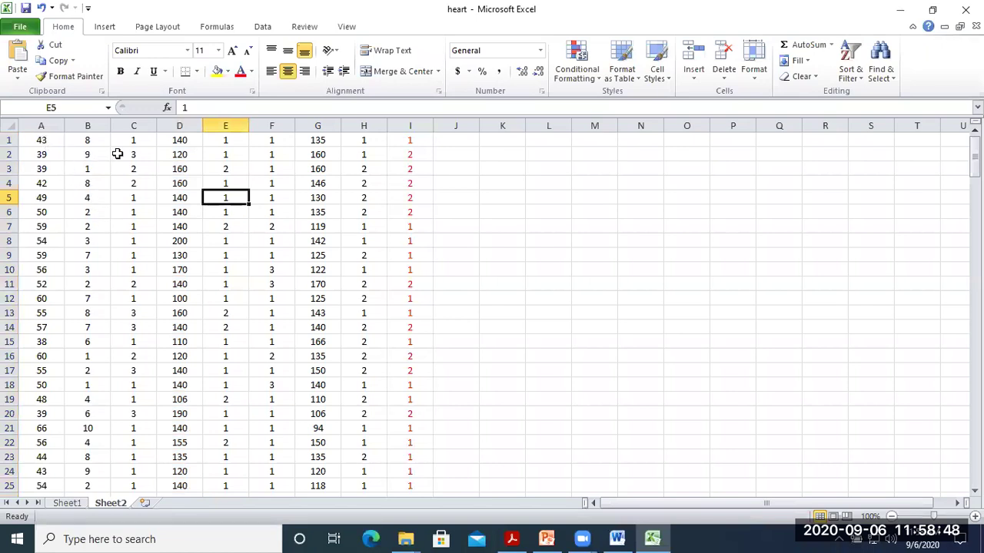
Step: Check the HC informatics folder and the Brute Force and Exhaustive search presentation, and return to Sheet1 of the heart workbook
click(72, 505)
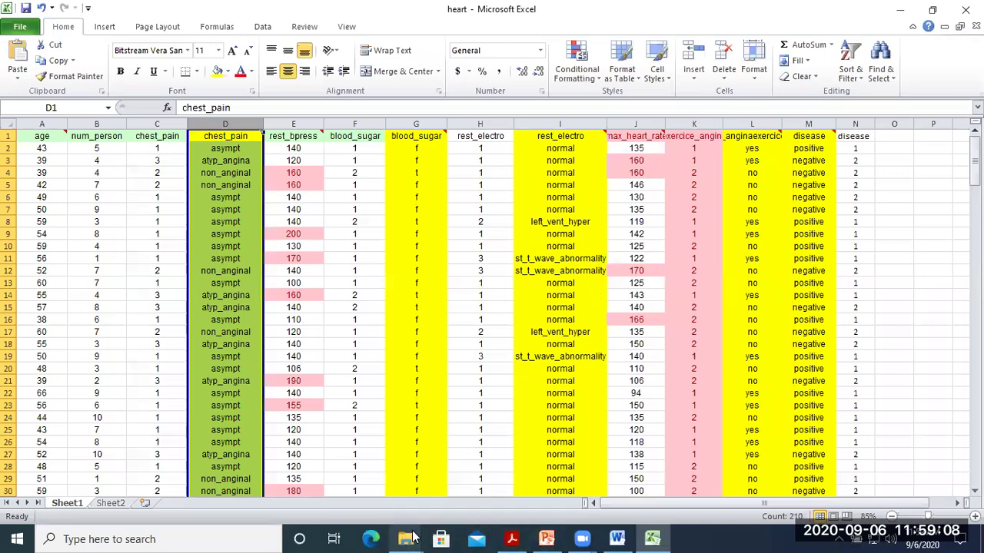
mouse_move(412, 538)
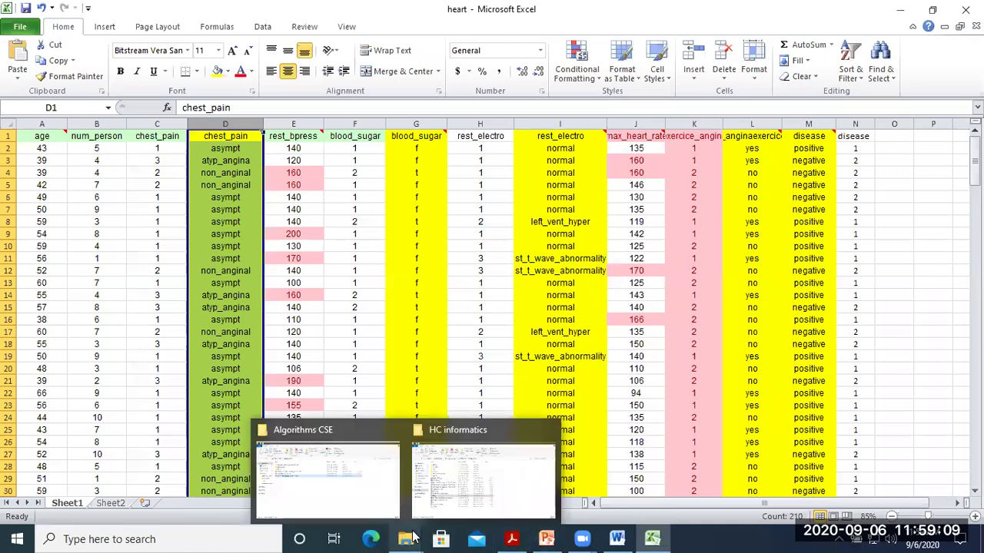
click(467, 492)
click(374, 502)
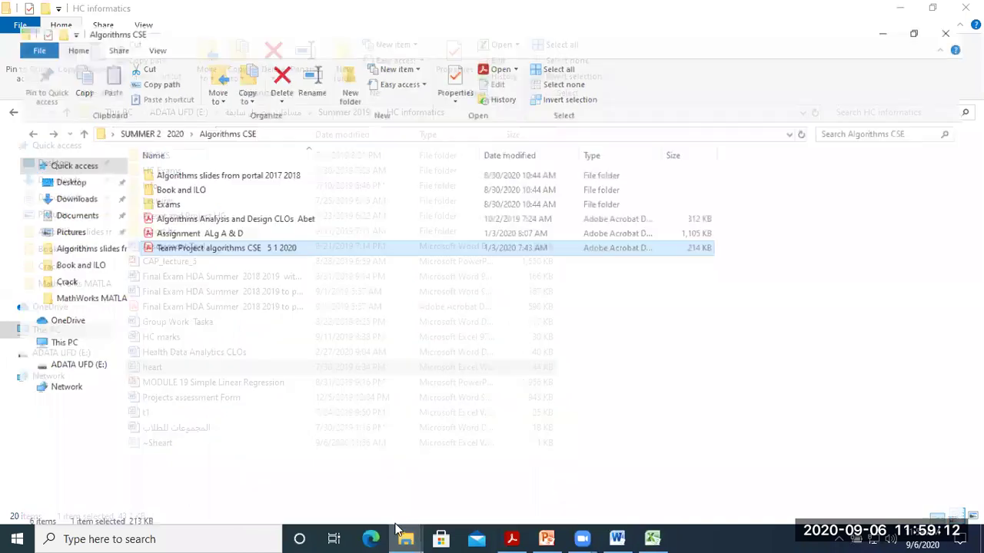
mouse_move(406, 539)
click(449, 463)
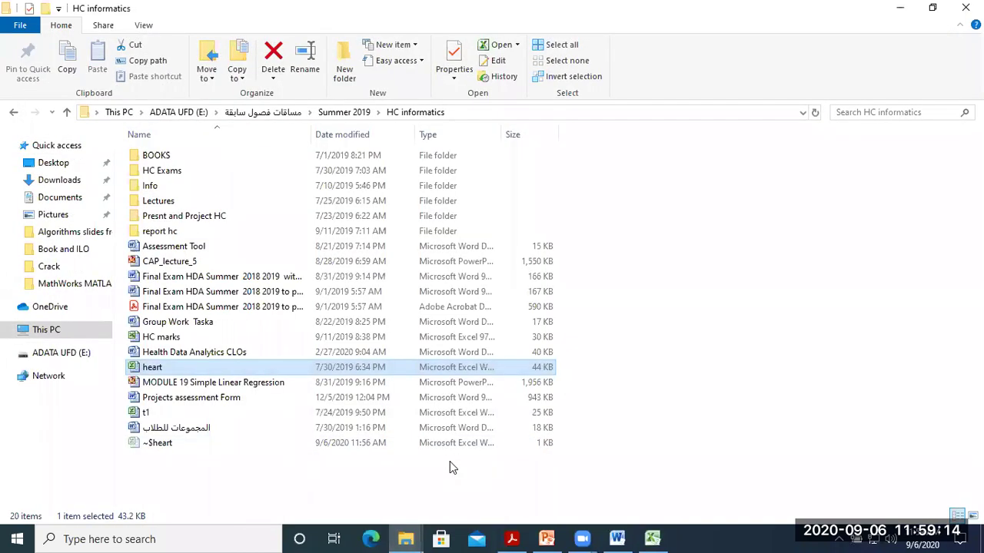
click(547, 538)
click(625, 401)
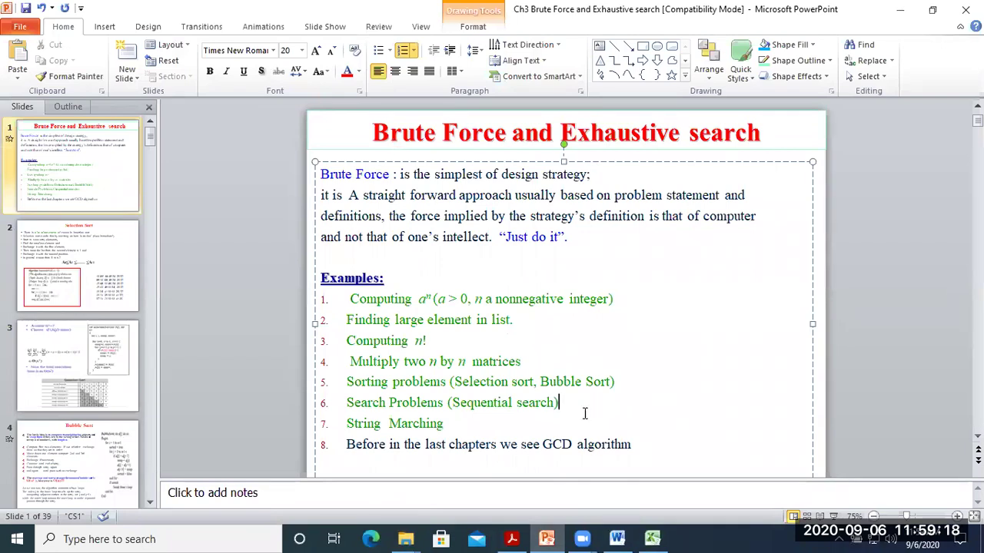
click(652, 538)
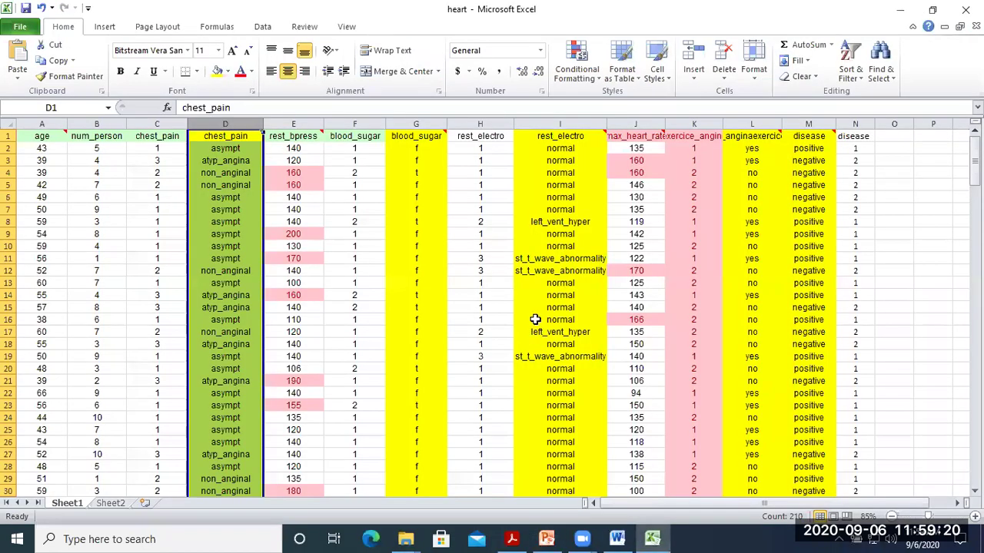
Step: Try a 2-D clustered column chart on the text blood_sugar column G of Sheet1, and delete the chart
click(416, 124)
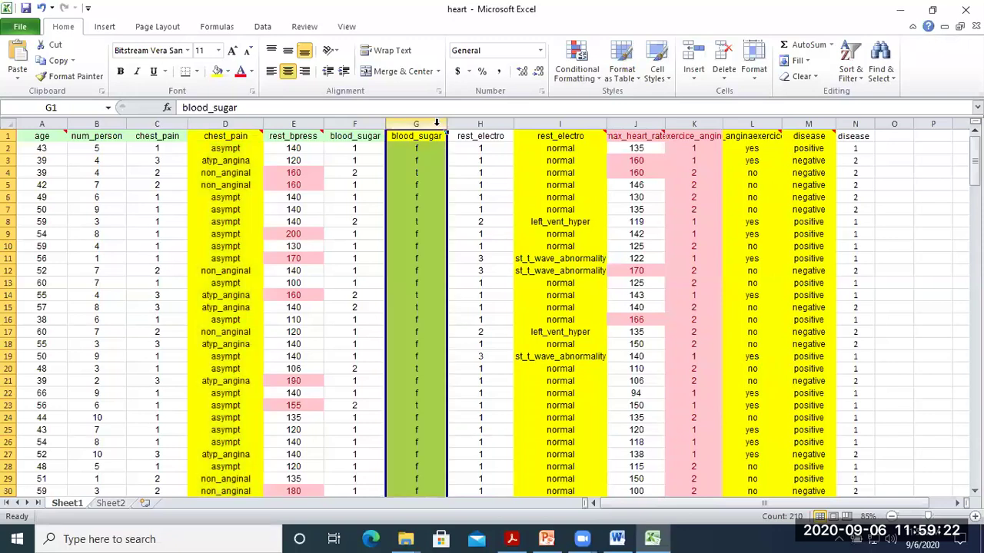
click(103, 27)
click(273, 62)
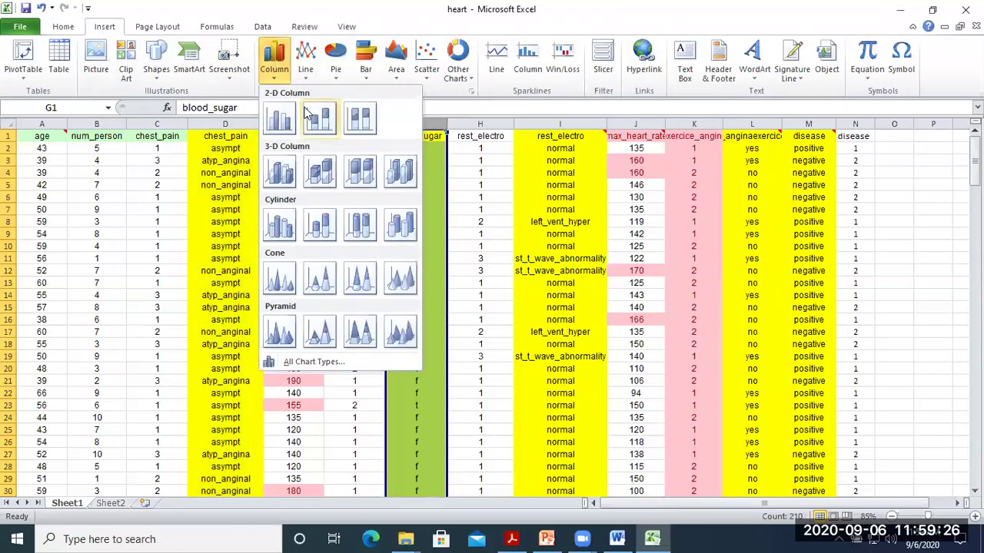
click(283, 117)
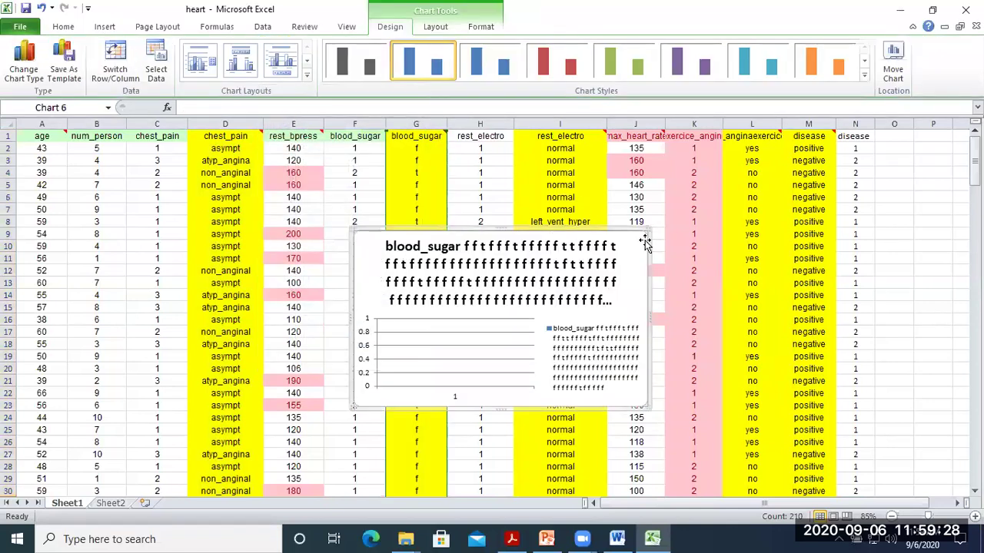
key(Delete)
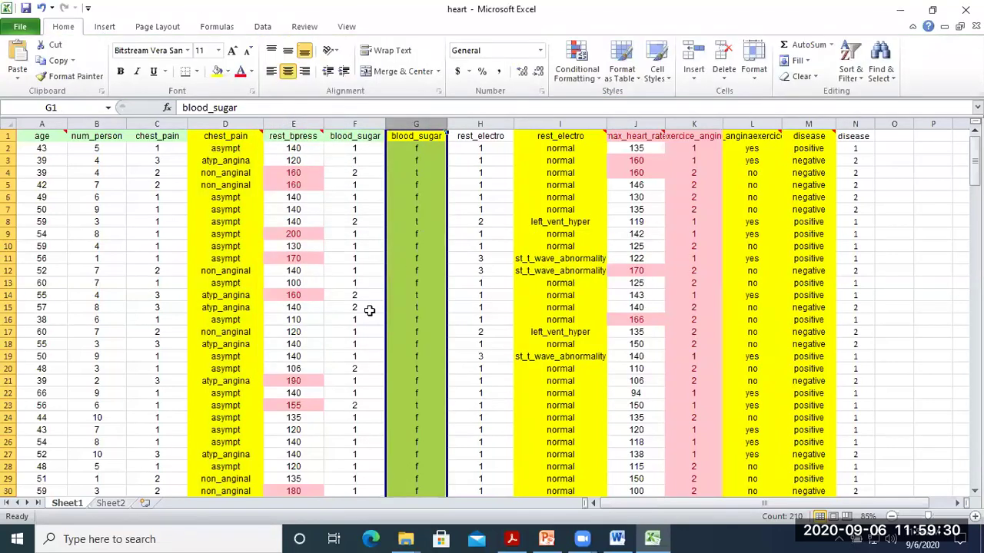
Step: On Sheet2, look through numeric column F, plot it as a 2-D clustered column chart and delete the chart
click(108, 491)
click(111, 503)
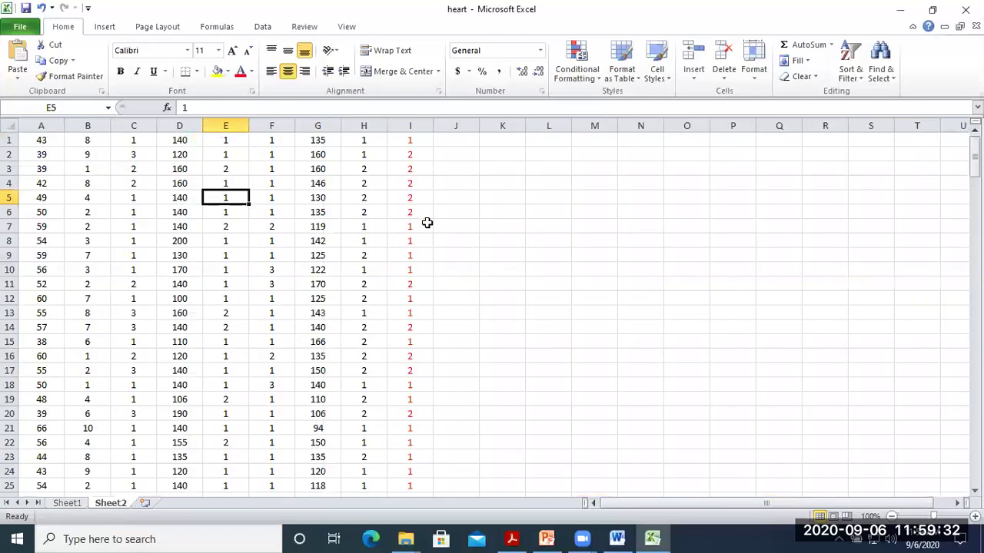
click(282, 125)
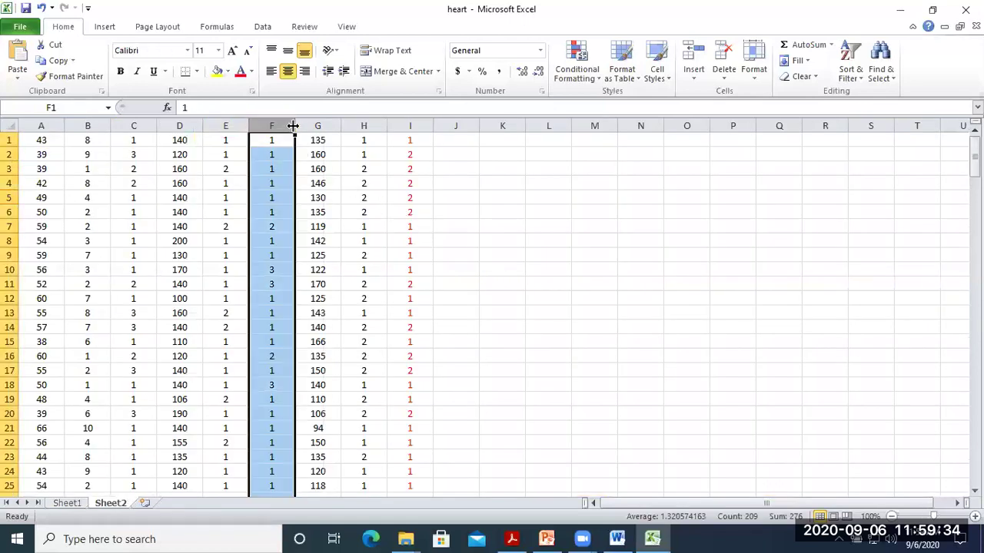
scroll(235, 197, down, 4)
scroll(231, 199, down, 12)
scroll(228, 184, up, 9)
scroll(227, 160, up, 7)
click(105, 27)
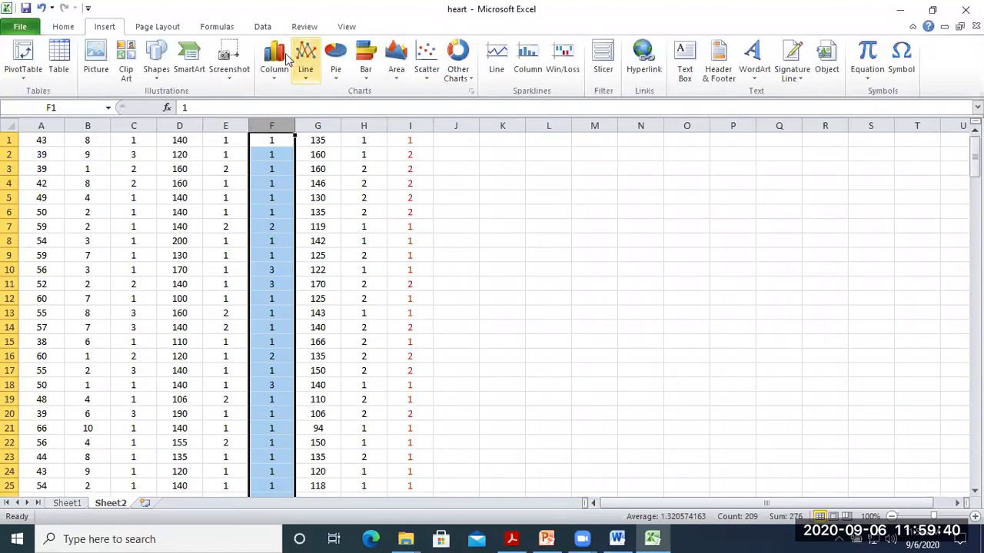
click(286, 60)
click(287, 121)
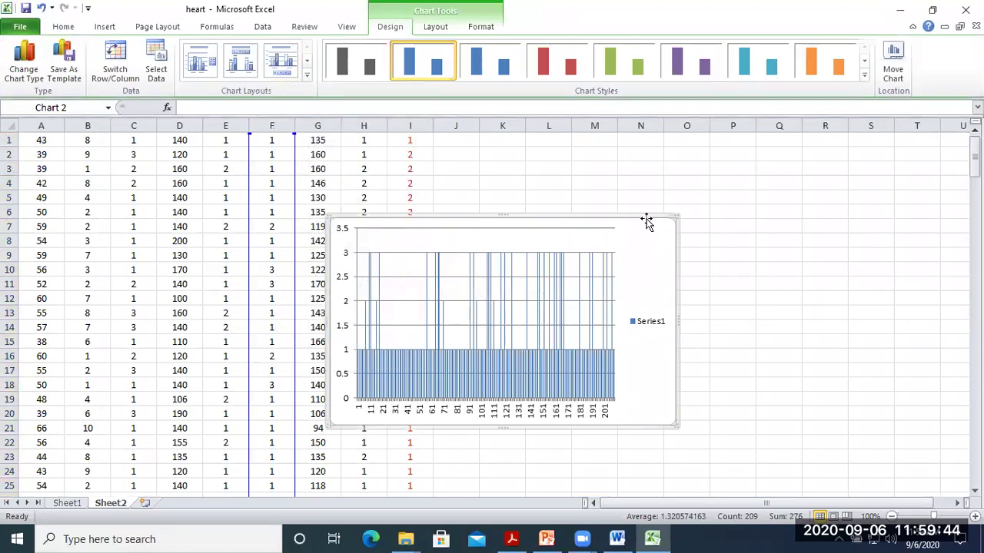
key(Delete)
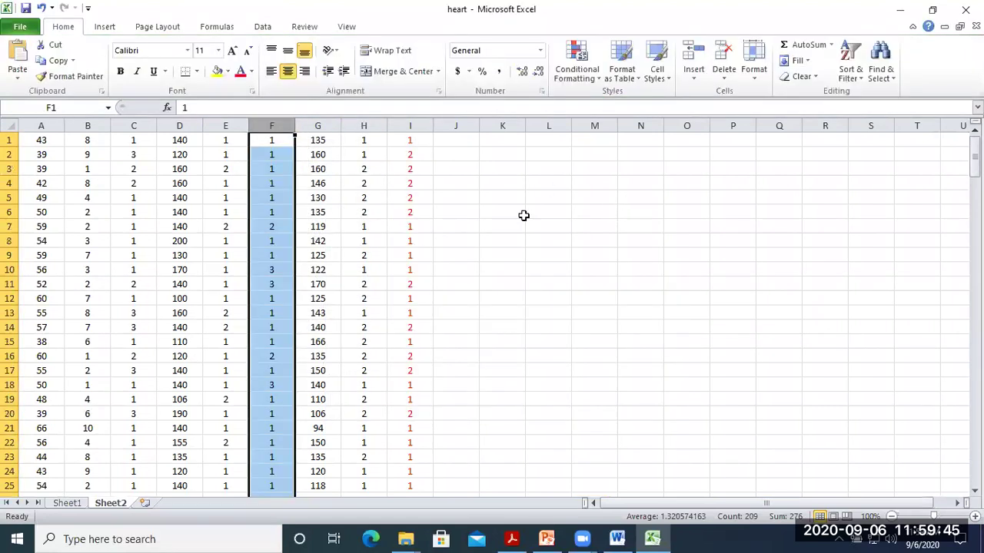
Step: Plot Sheet2 column E as a doughnut chart and delete the chart after viewing it
click(238, 125)
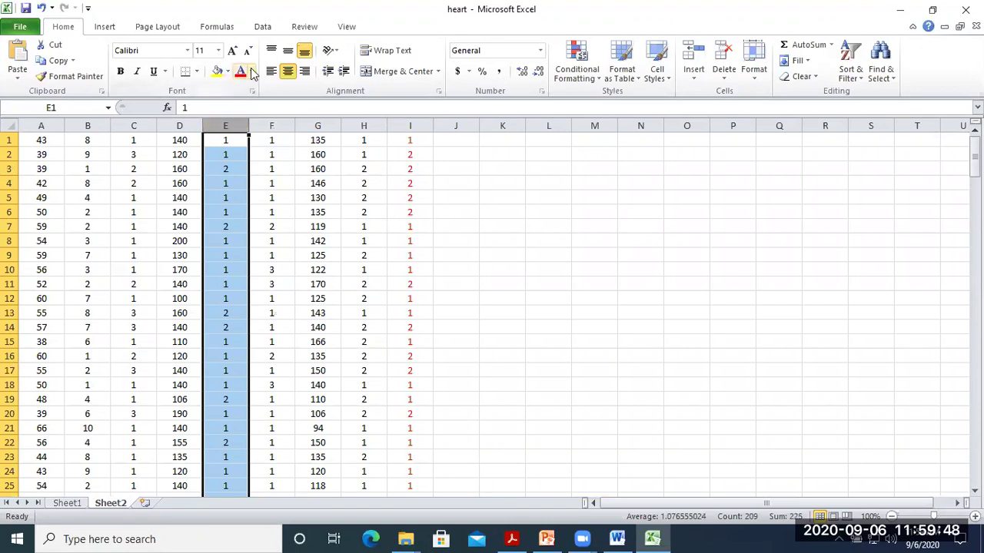
click(105, 27)
click(458, 61)
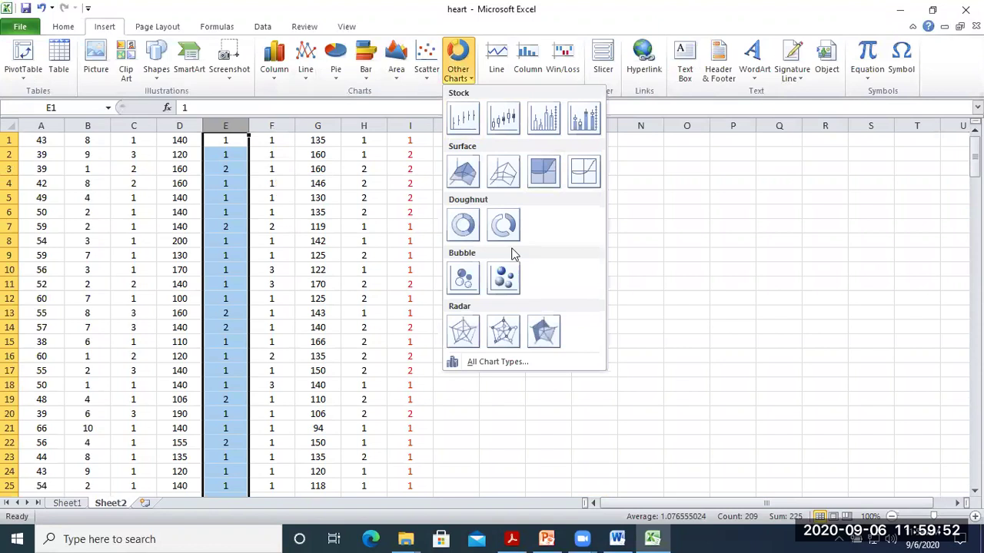
click(463, 225)
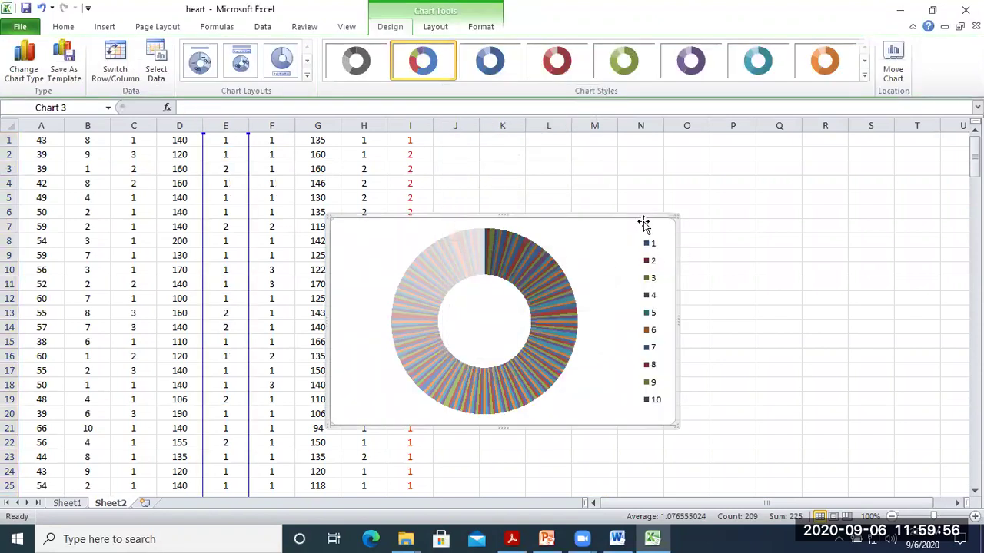
key(Delete)
Step: Look through the numeric records on Sheet2 and highlight the red class values in column I
scroll(935, 206, down, 20)
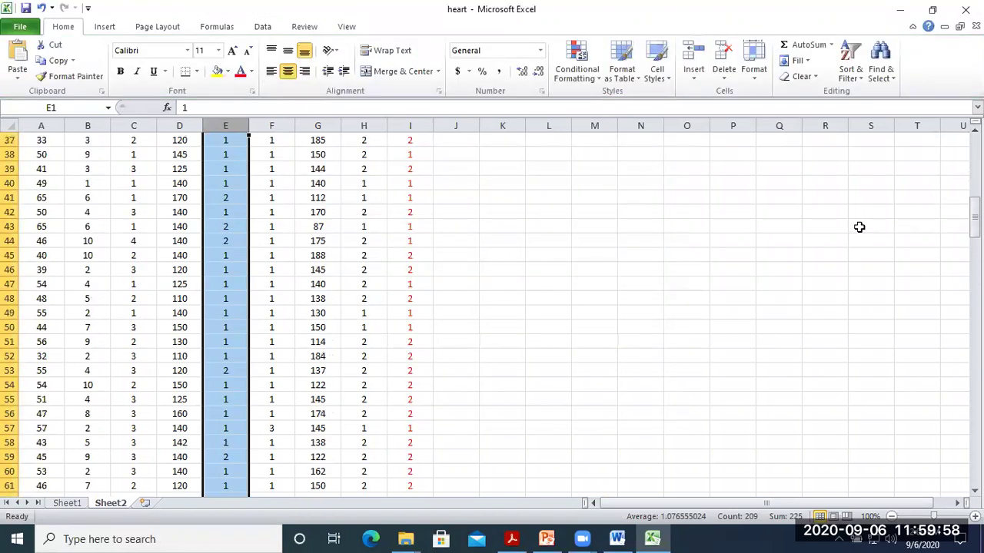
scroll(822, 223, down, 16)
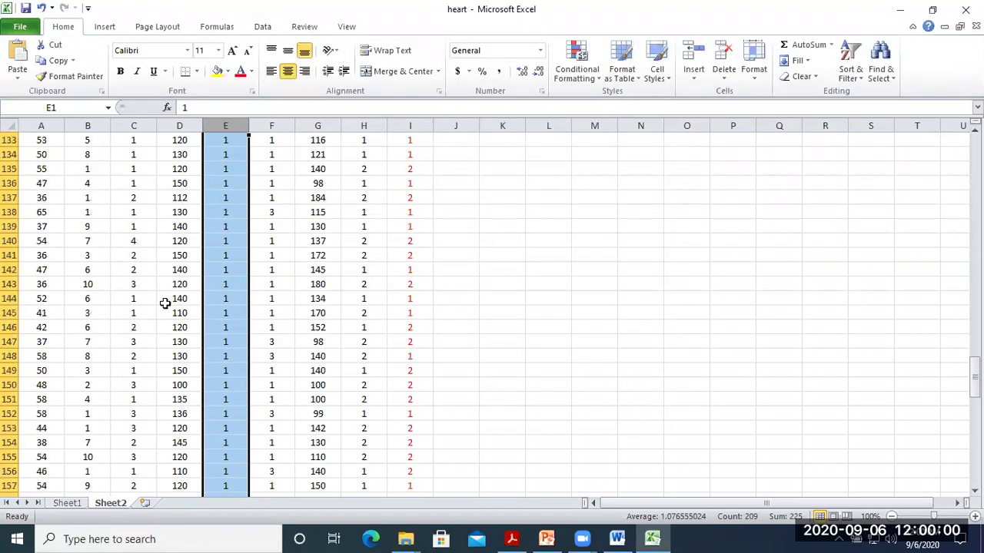
scroll(202, 285, up, 20)
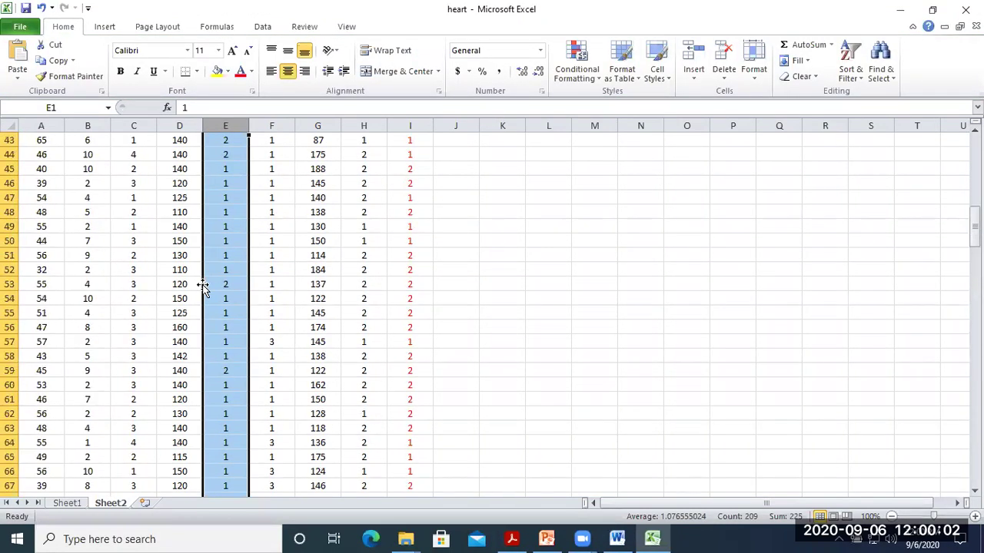
scroll(207, 283, up, 8)
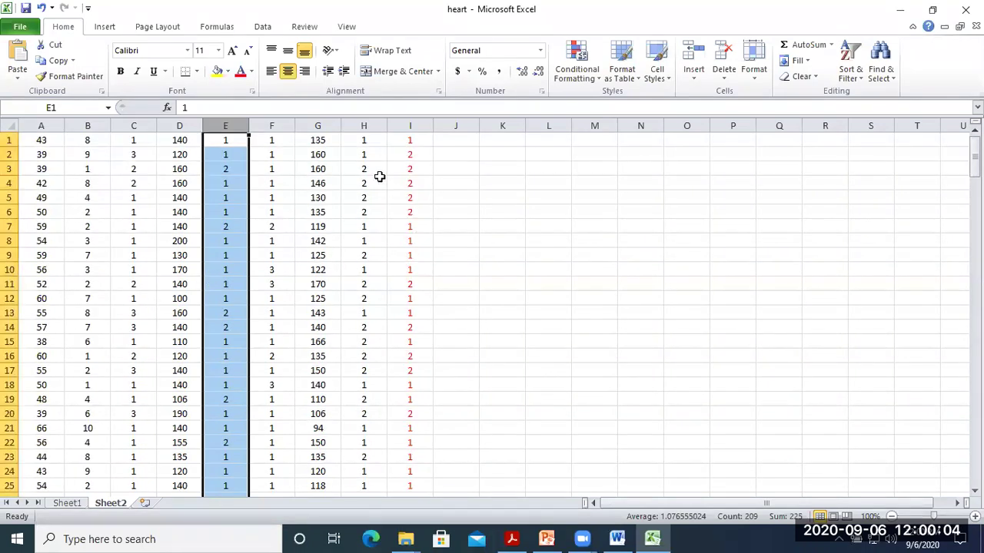
click(399, 126)
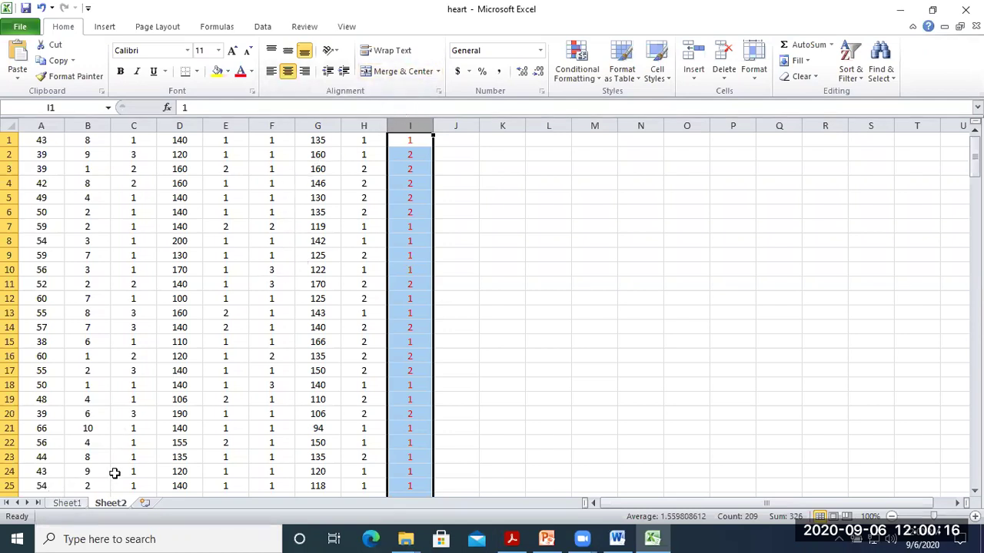
Step: Return to Sheet1 and enable the Analysis ToolPak and Analysis ToolPak - VBA add-ins
key(ctrl+Page_Up)
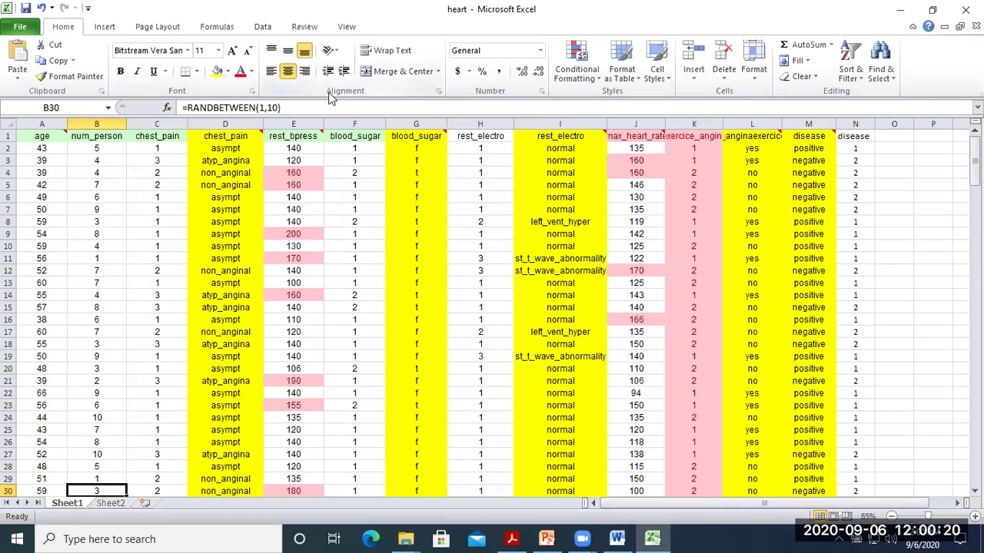
click(265, 27)
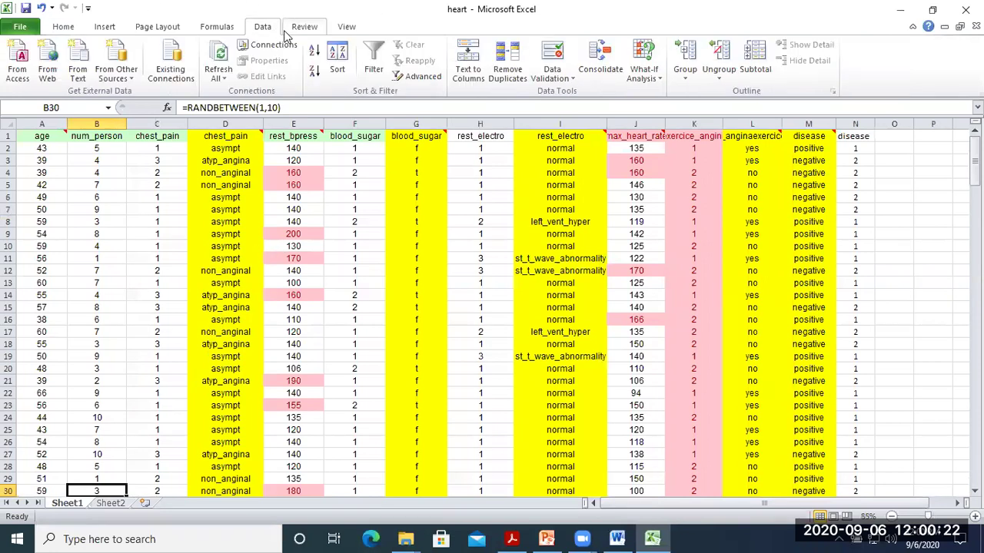
click(20, 27)
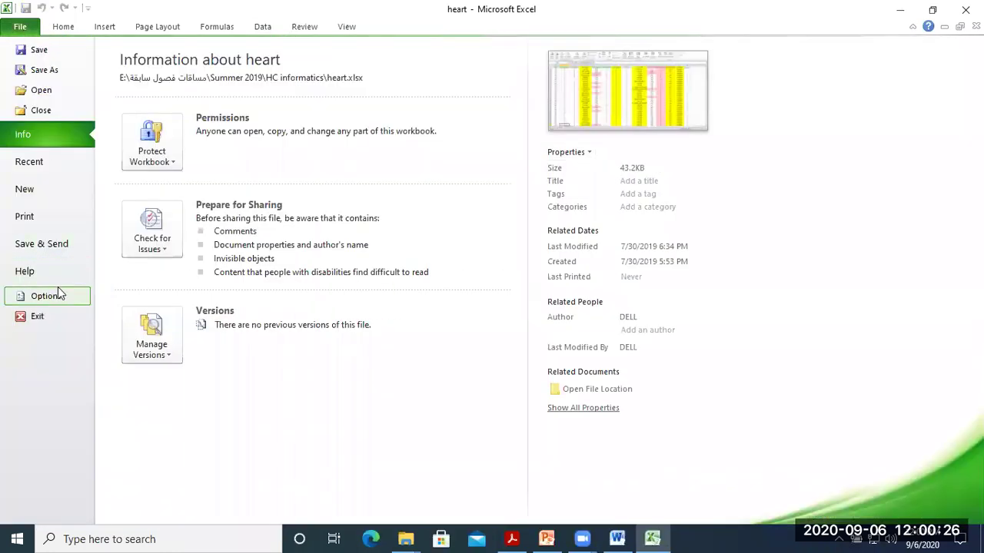
click(58, 295)
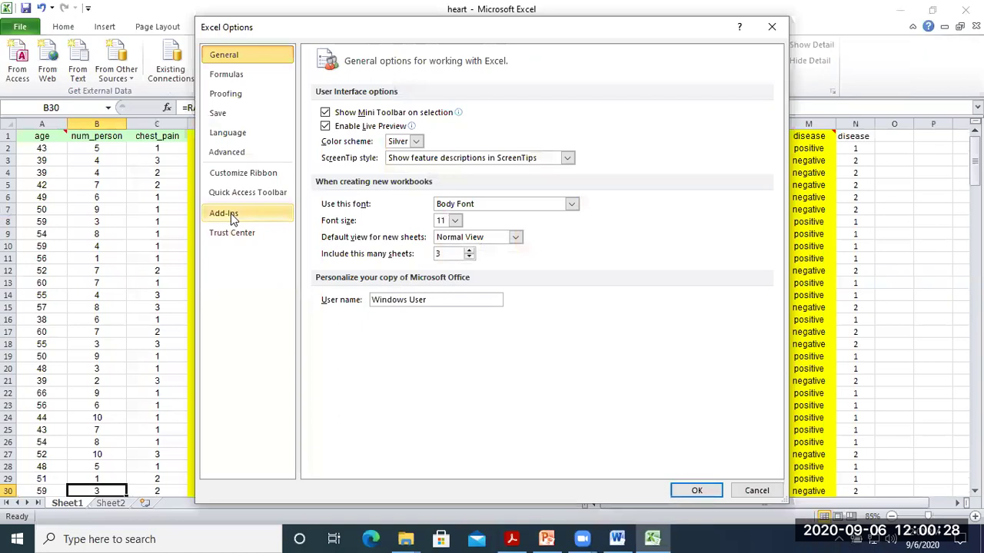
click(245, 218)
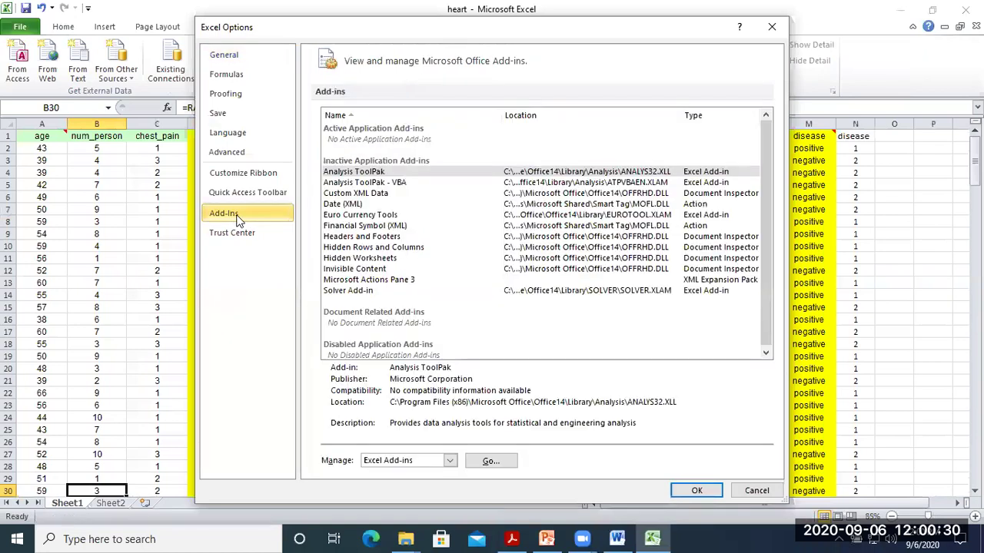
click(370, 174)
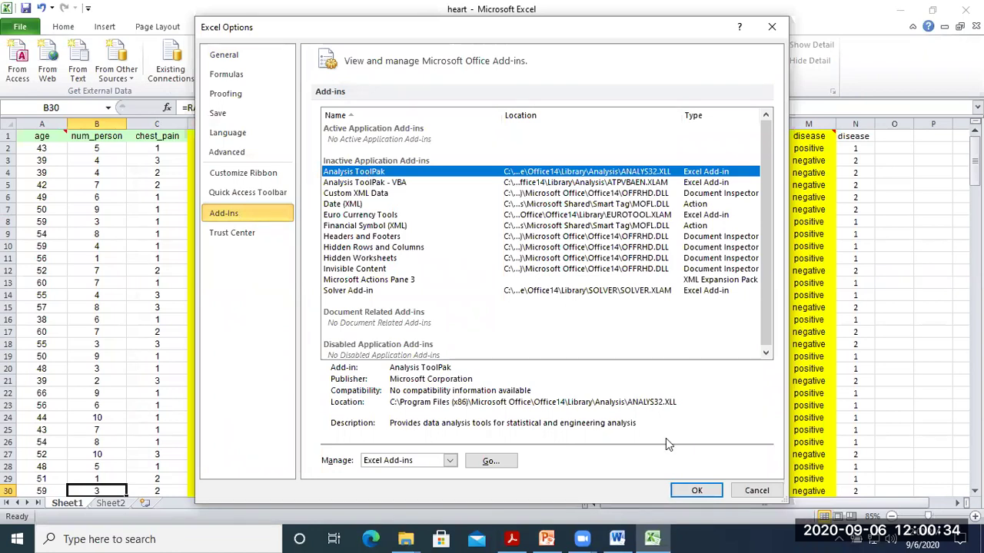
click(491, 462)
click(401, 163)
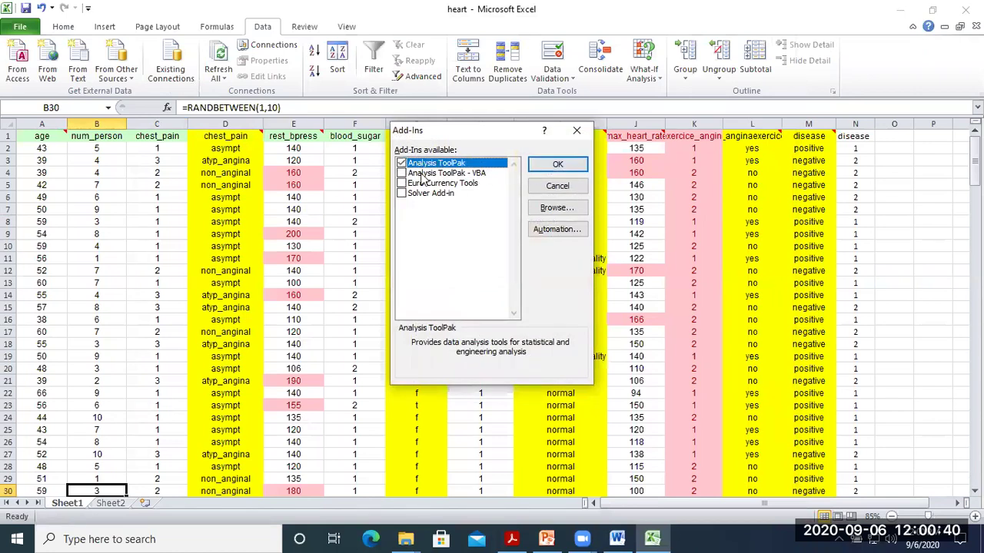
click(401, 174)
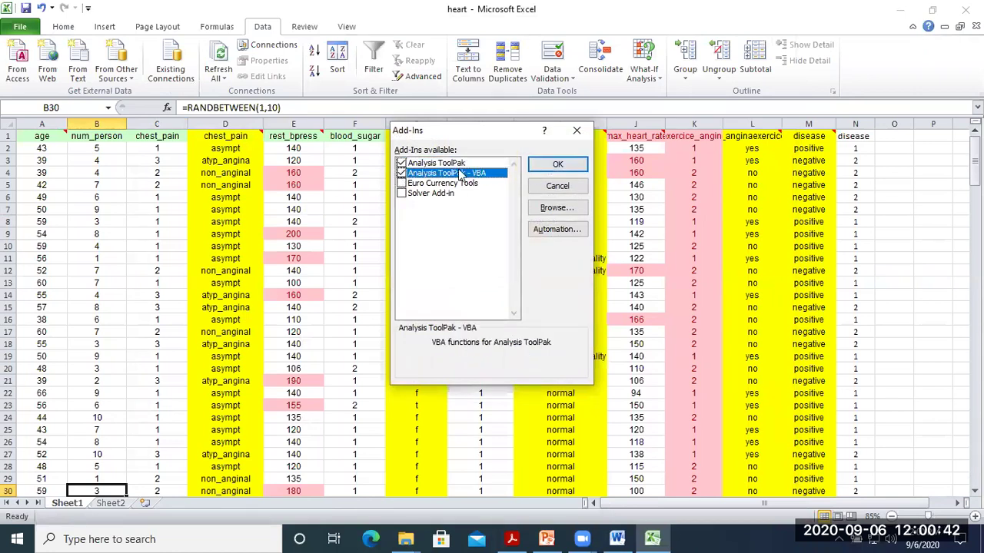
click(556, 164)
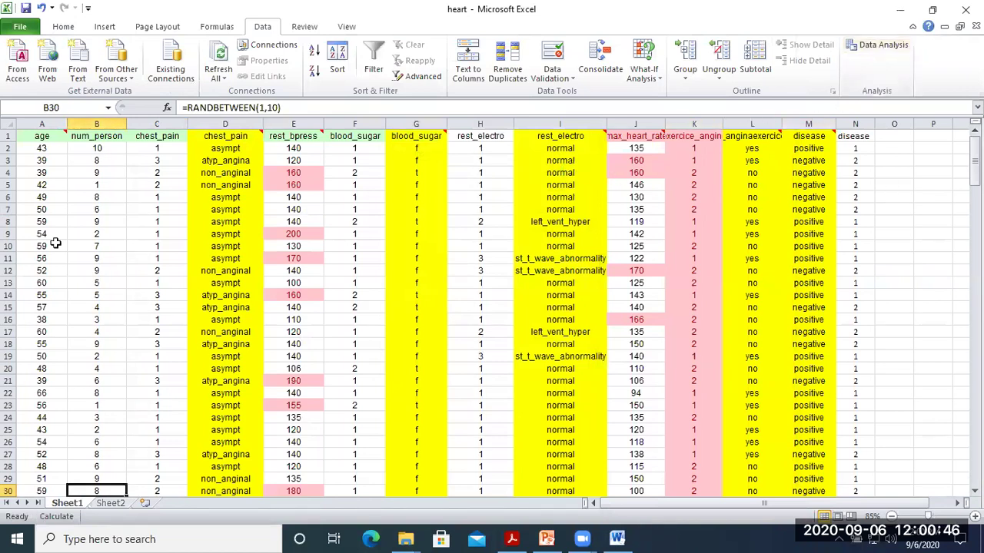
Step: Start a Descriptive Statistics analysis of the age column, $A:$A, with labels in the first row and output to a range
click(56, 123)
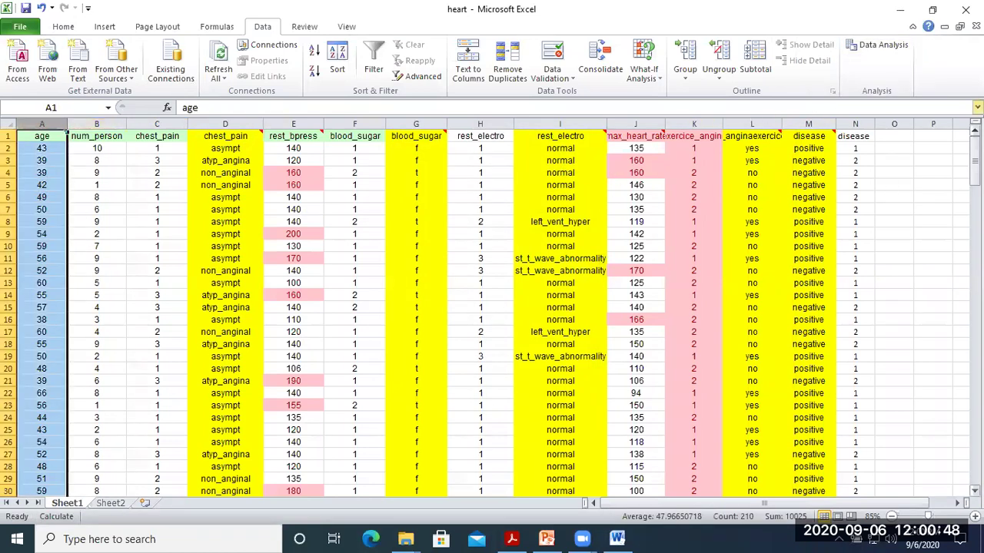
click(885, 46)
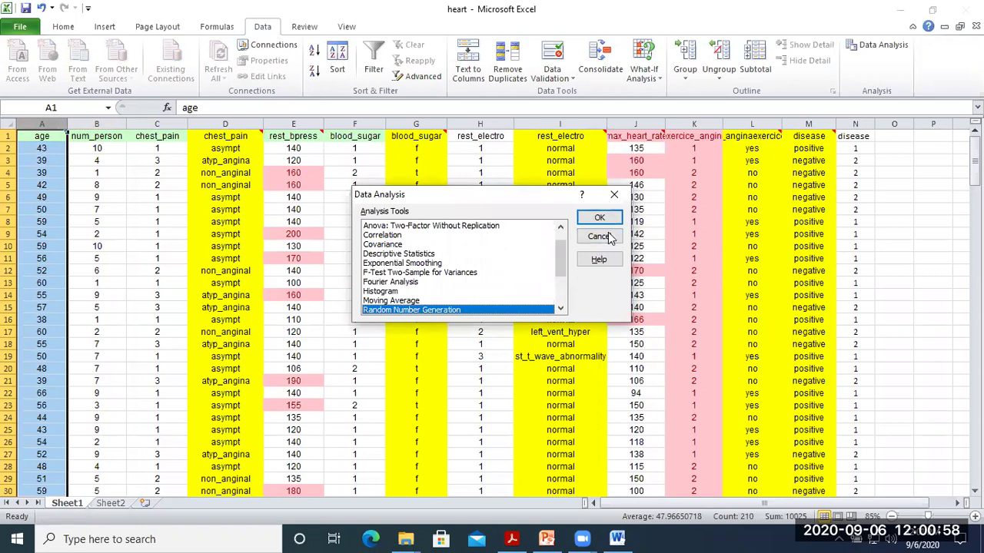
double_click(407, 309)
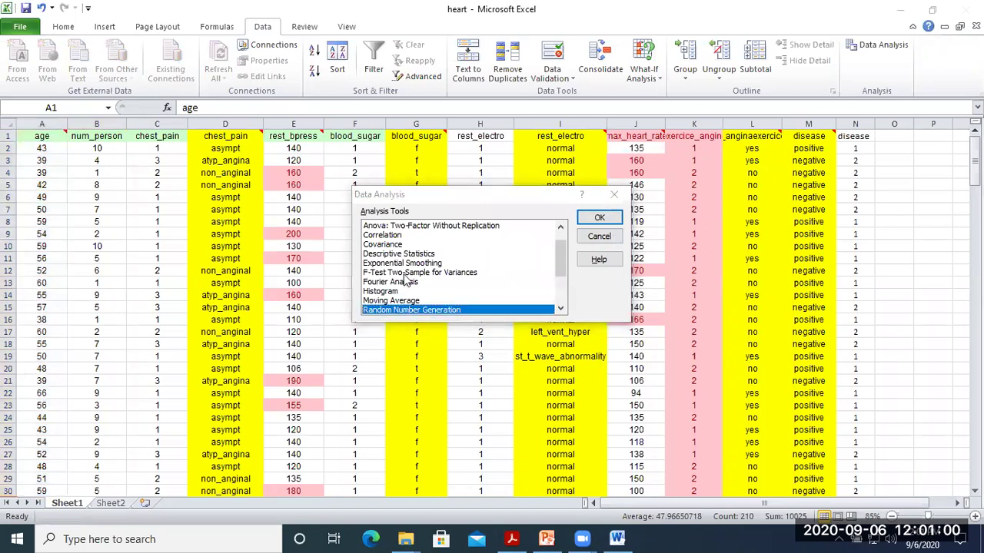
click(401, 257)
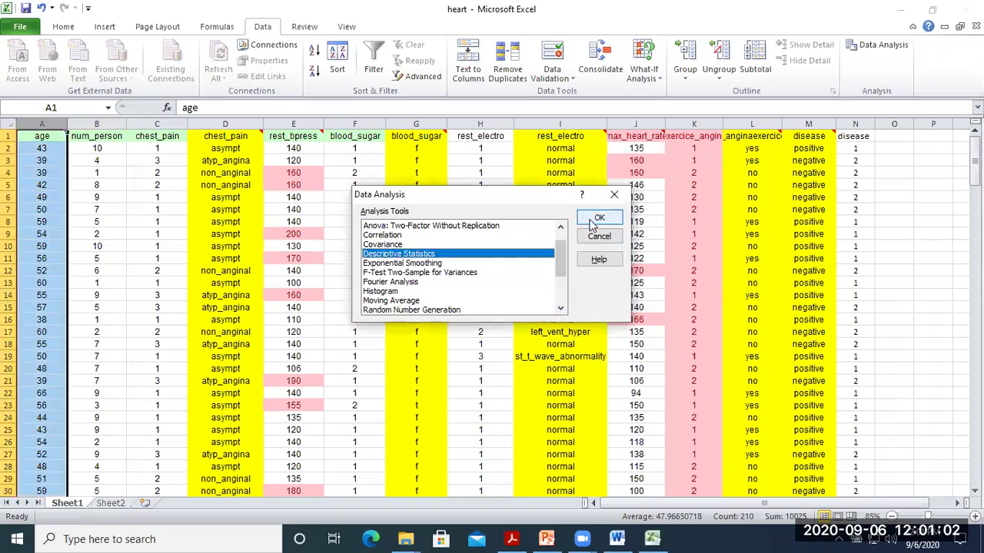
click(596, 220)
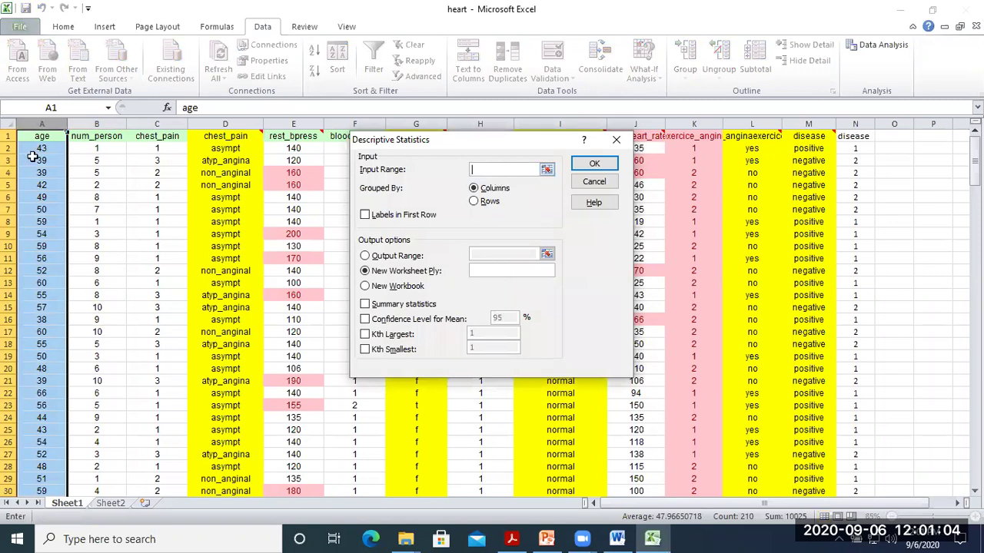
click(53, 124)
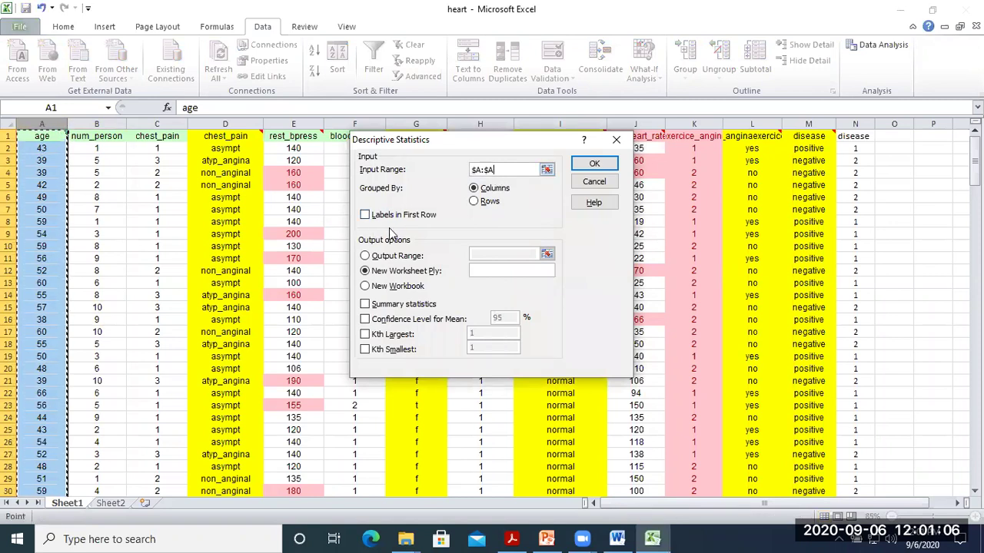
click(366, 215)
click(365, 256)
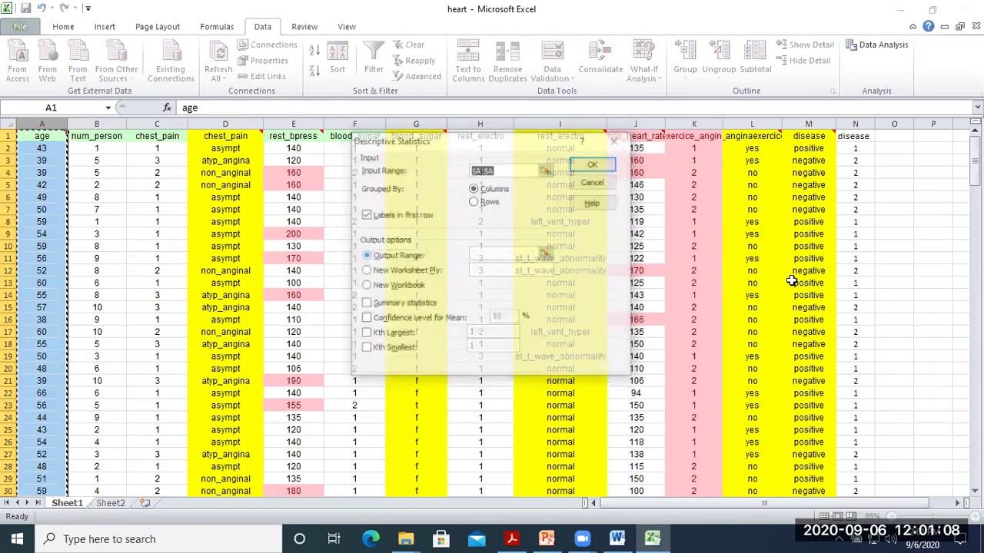
click(923, 245)
click(511, 254)
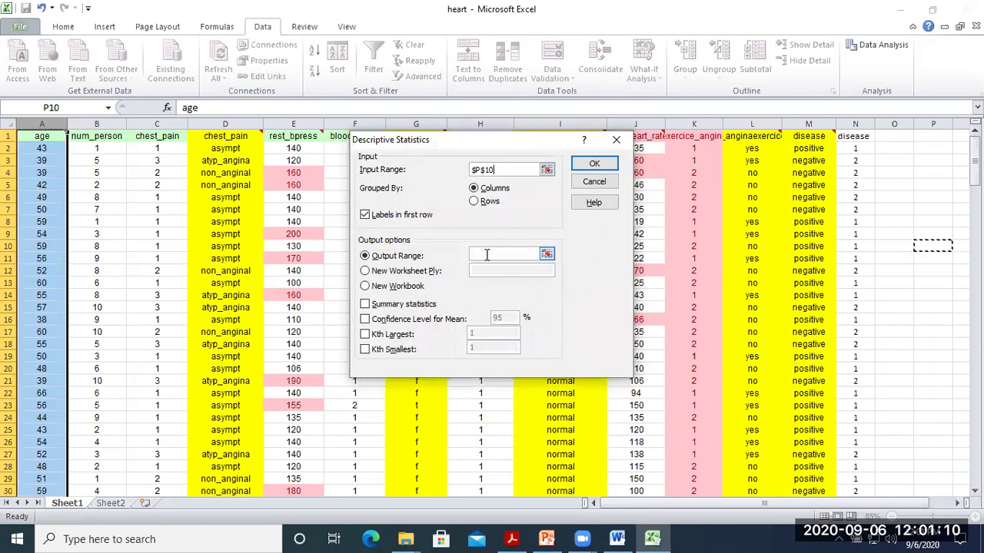
double_click(489, 170)
key(BackSpace)
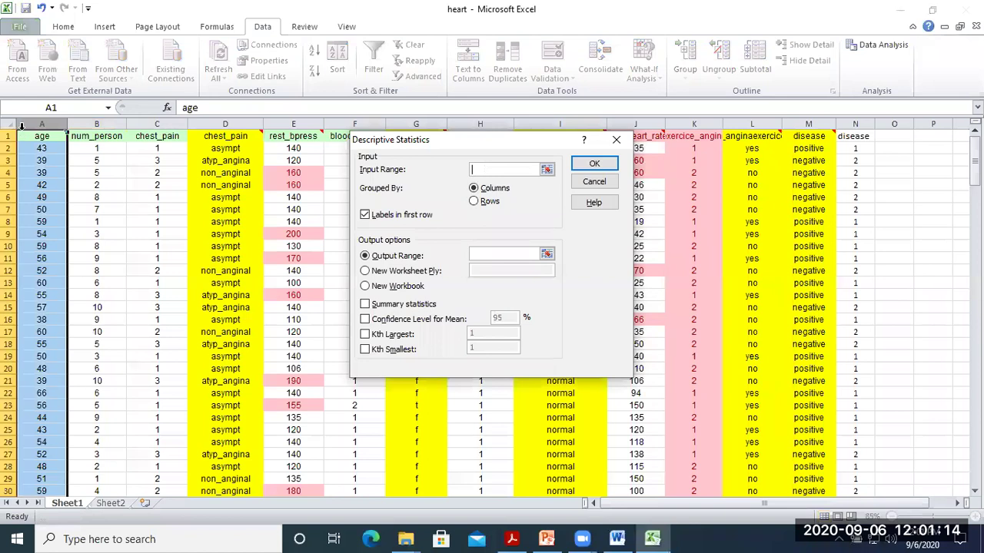
click(41, 124)
Step: Set the output range to $O$13, include summary statistics and generate the age statistics table
click(470, 257)
click(909, 283)
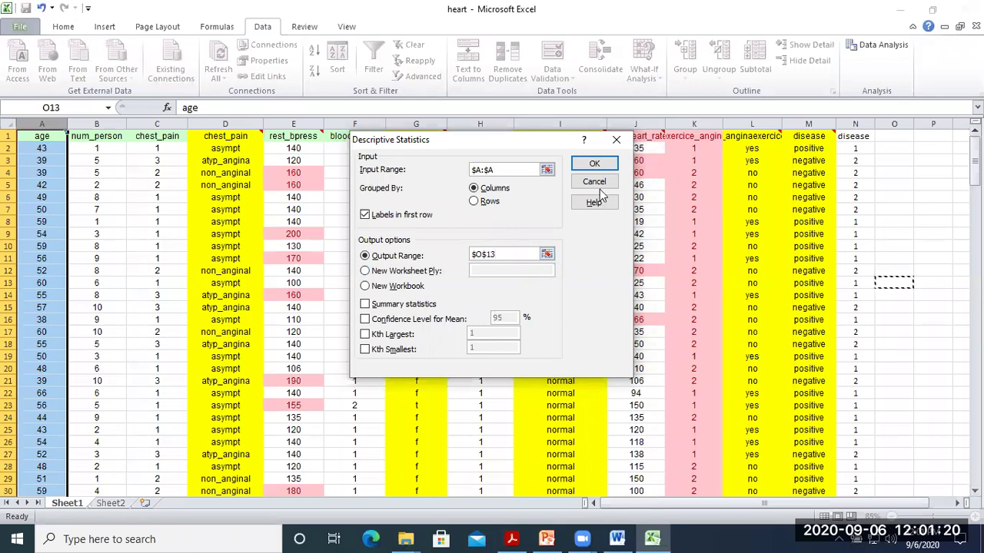
click(366, 305)
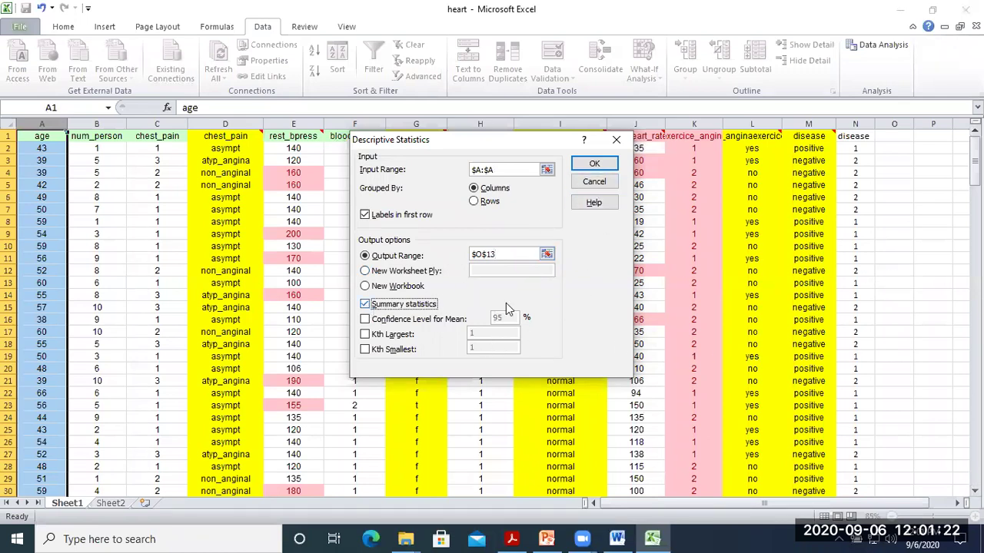
click(594, 163)
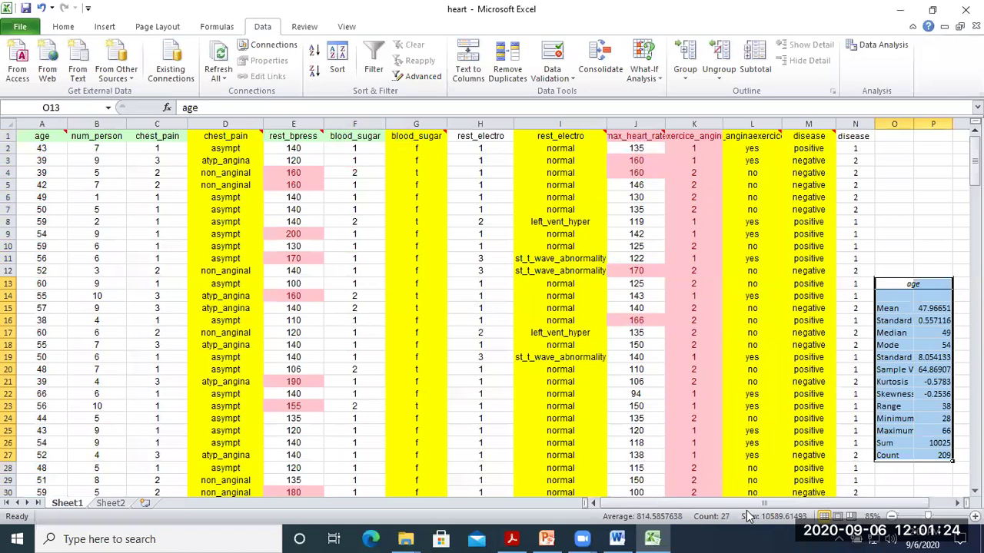
Step: Widen columns O and P of the age statistics table and select its count value in P27
drag(750, 503, 796, 505)
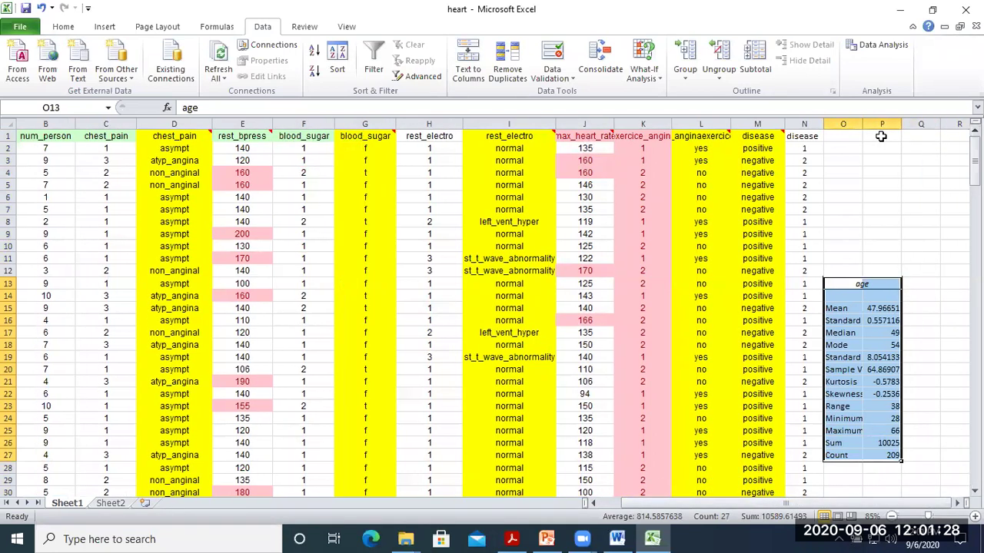
drag(863, 127, 945, 126)
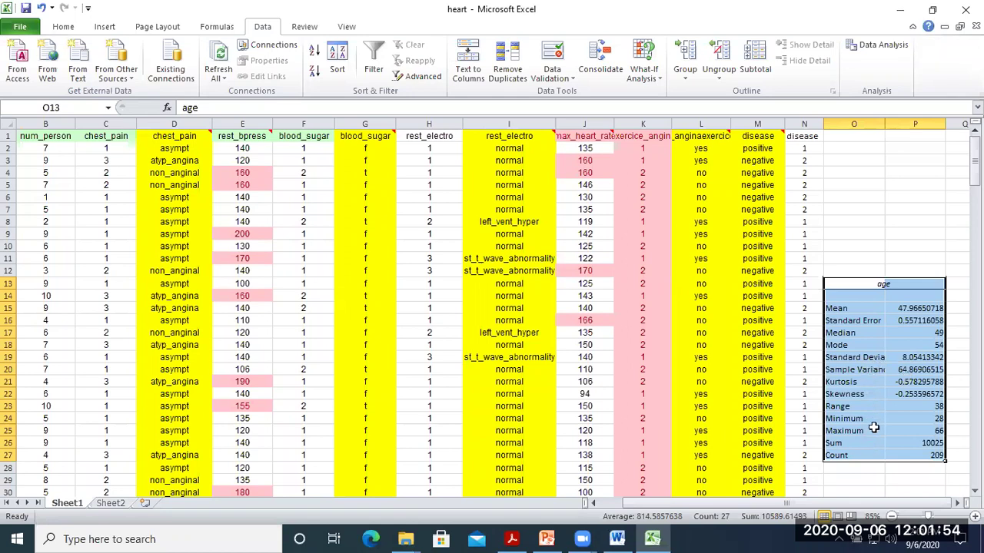
click(929, 457)
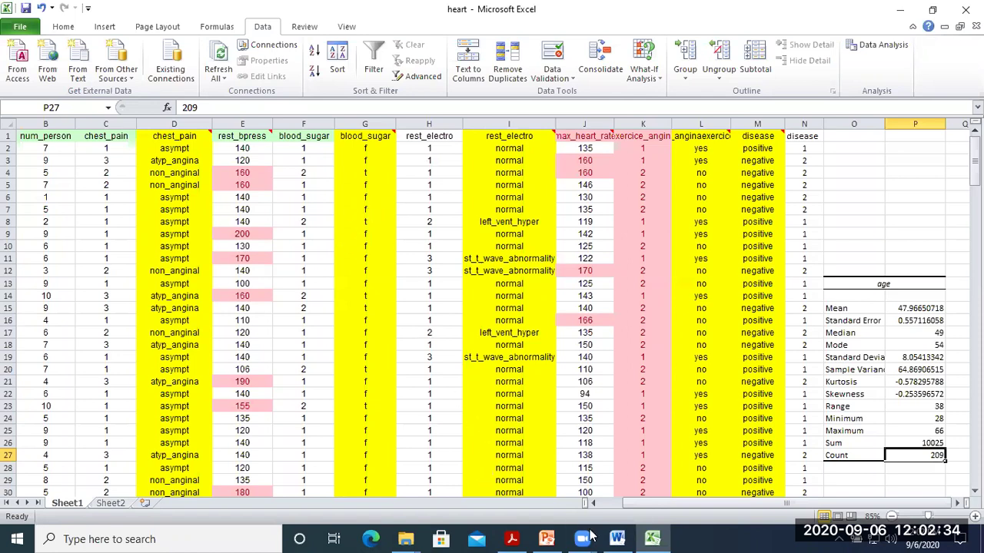
Step: Close the heart workbook without saving the changes
drag(659, 507, 637, 507)
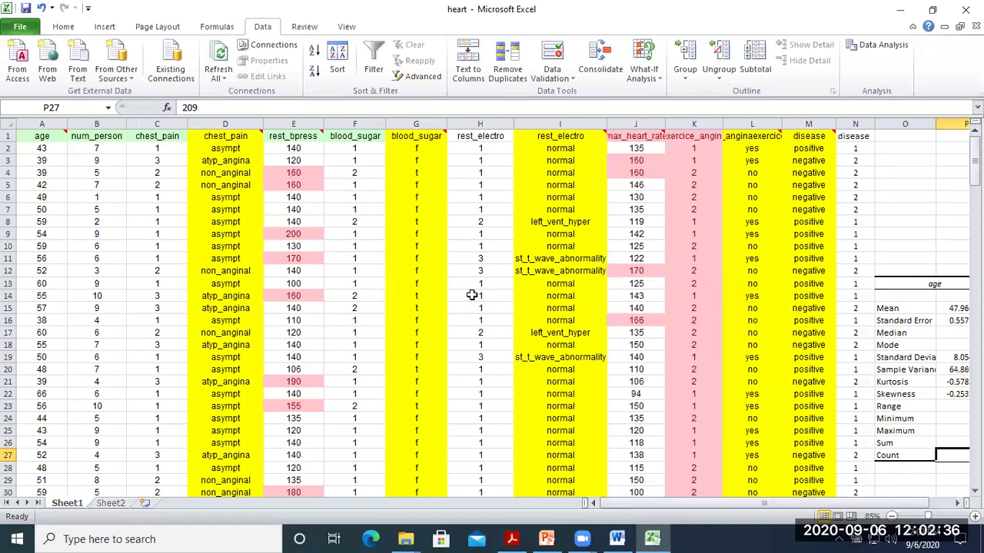
click(966, 9)
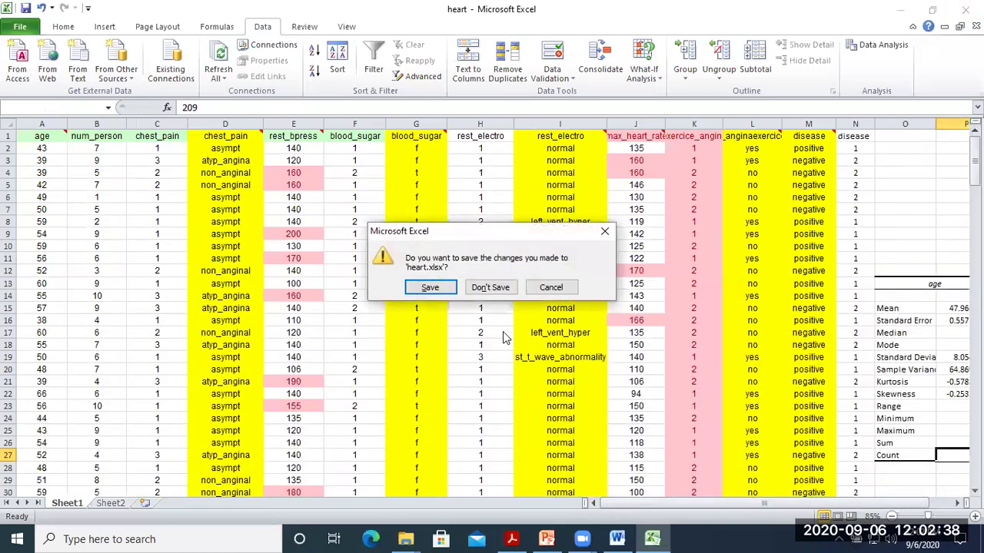
click(487, 286)
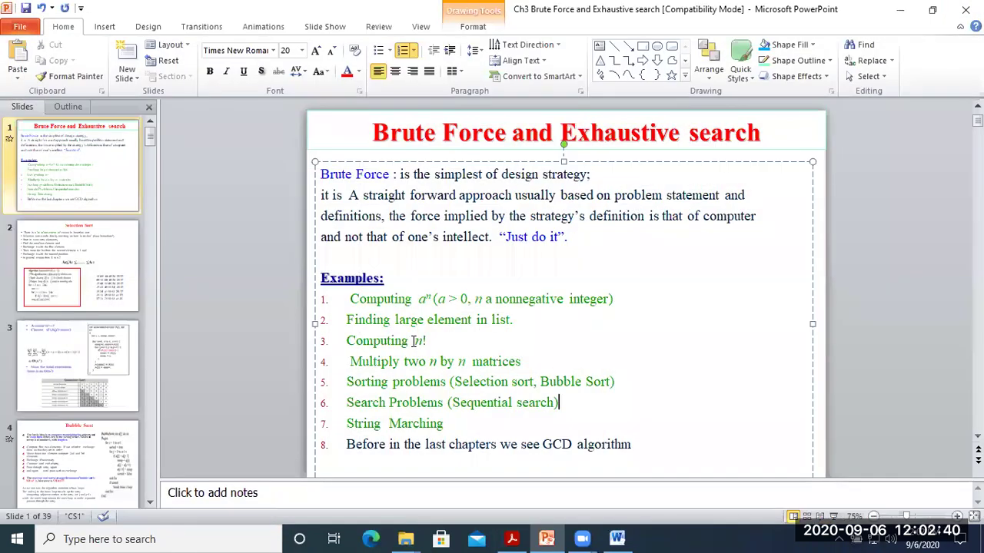
Step: Switch to Adobe Acrobat Reader and look through the textbook's Algorithm Visualization section and chapter summary, pages 93 to 96
click(511, 539)
scroll(450, 317, up, 3)
scroll(377, 289, down, 4)
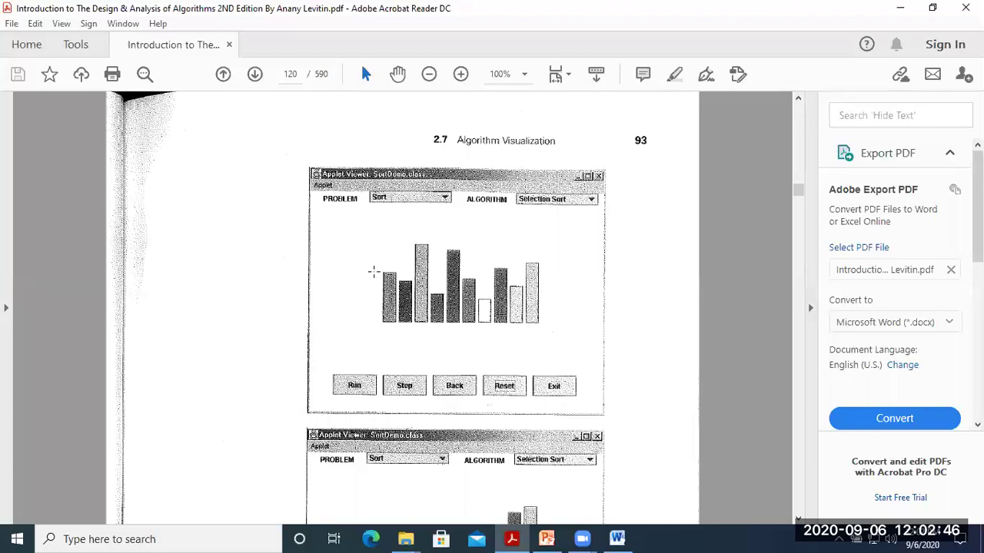
scroll(427, 281, down, 7)
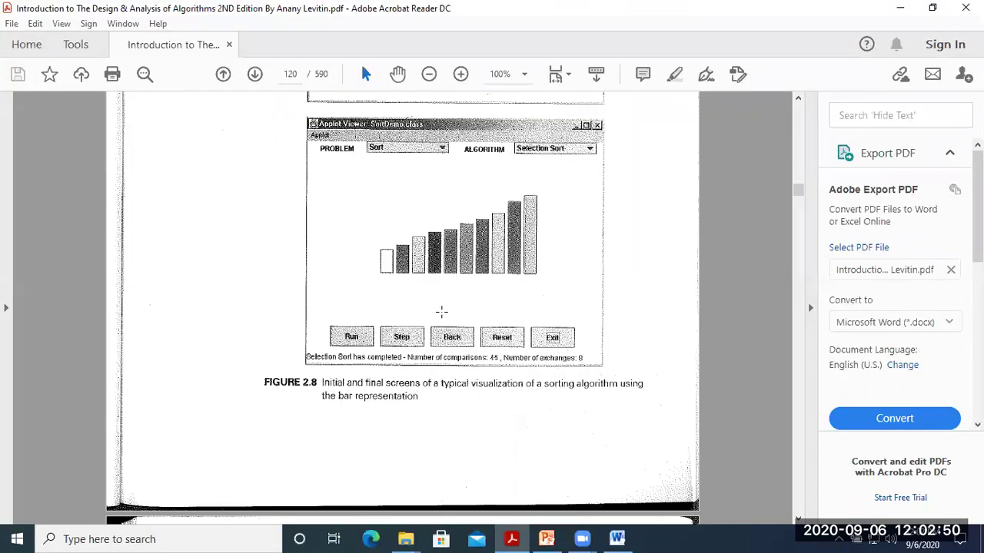
scroll(441, 316, down, 10)
scroll(442, 319, down, 20)
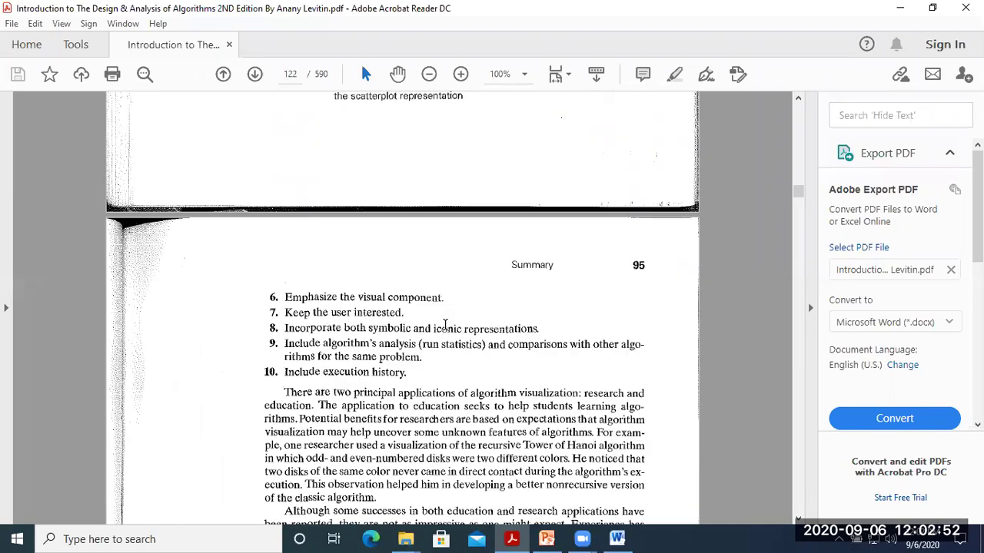
scroll(444, 327, down, 4)
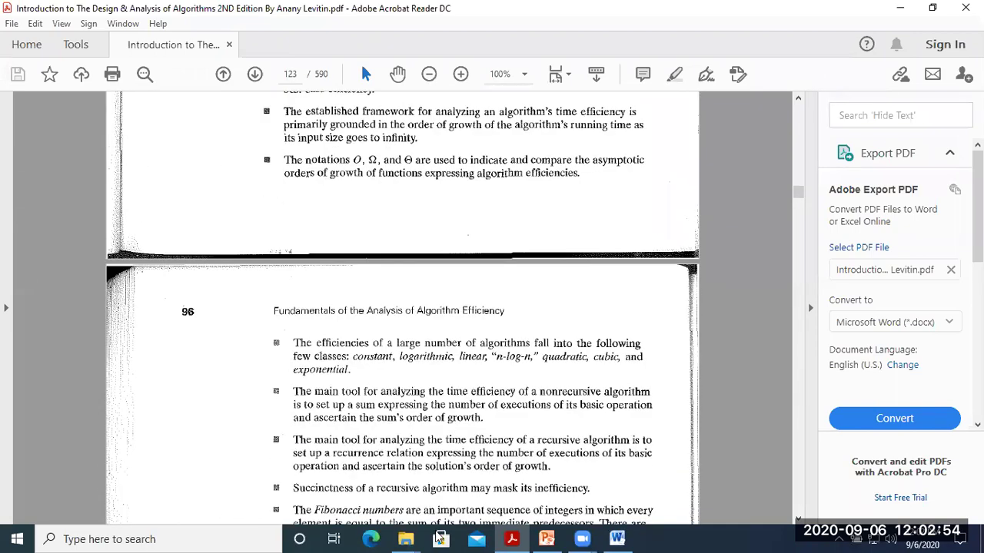
Step: Switch to File Explorer and, on ADATA UFD (E:), open the paper folder dated 3/31/2019 inside the ابحاث علمية folder
mouse_move(406, 539)
click(462, 469)
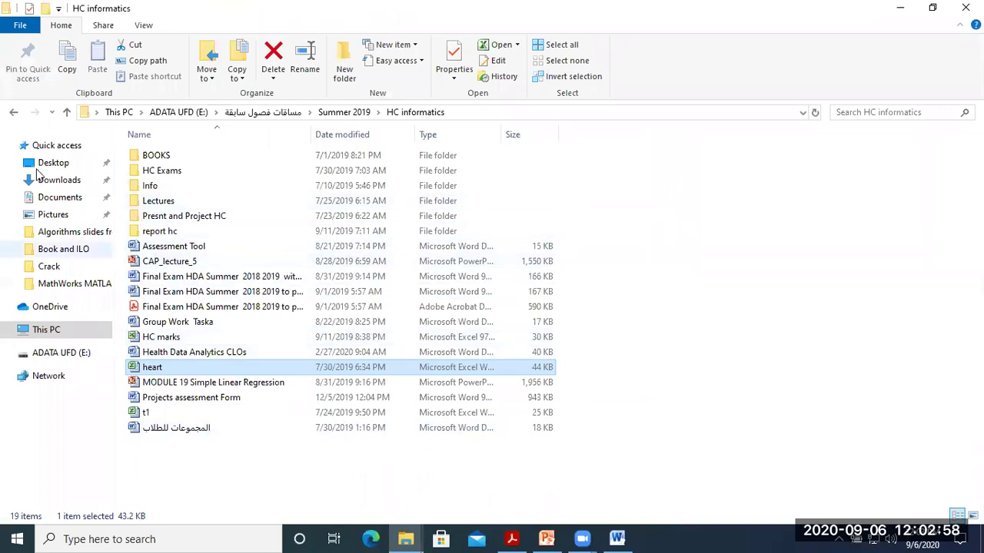
click(12, 114)
click(10, 115)
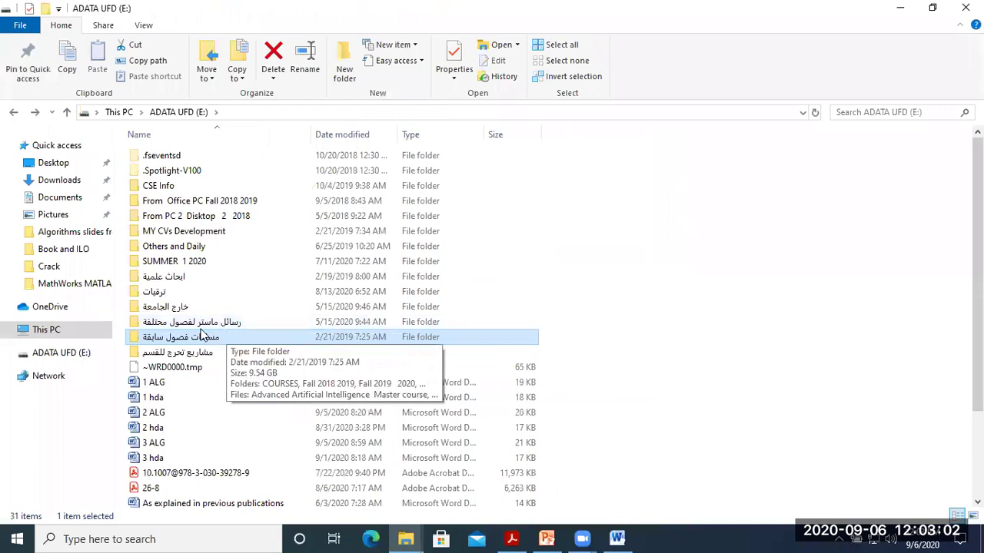
click(13, 112)
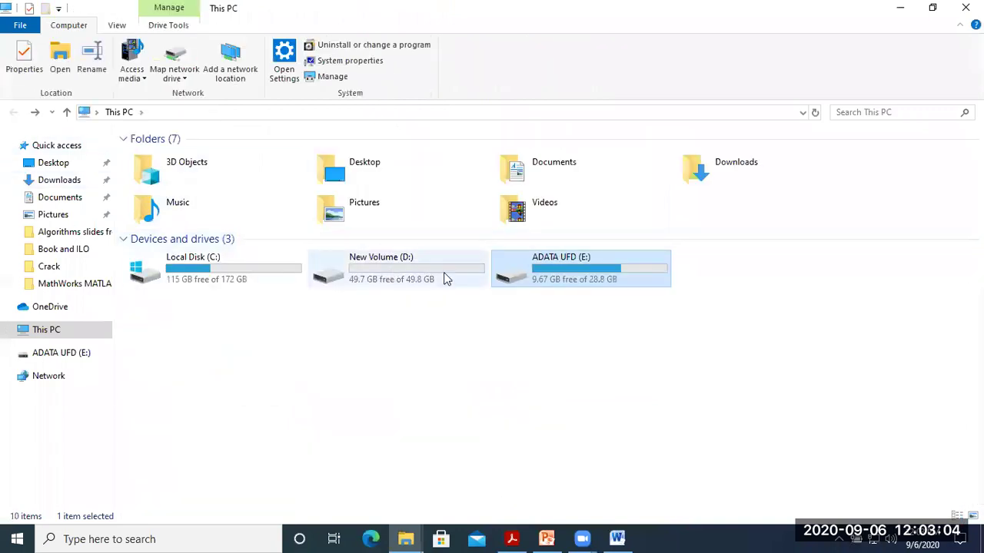
double_click(568, 269)
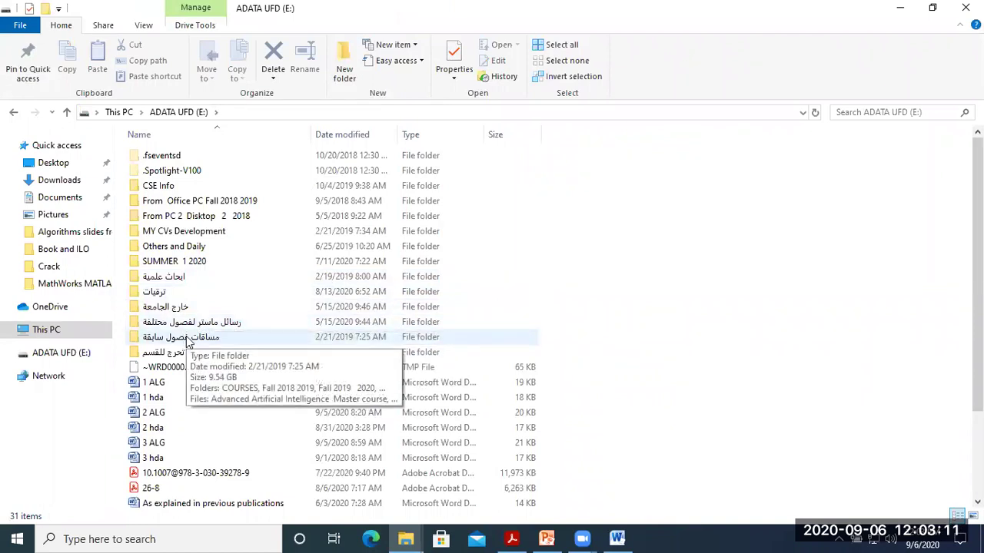
double_click(184, 277)
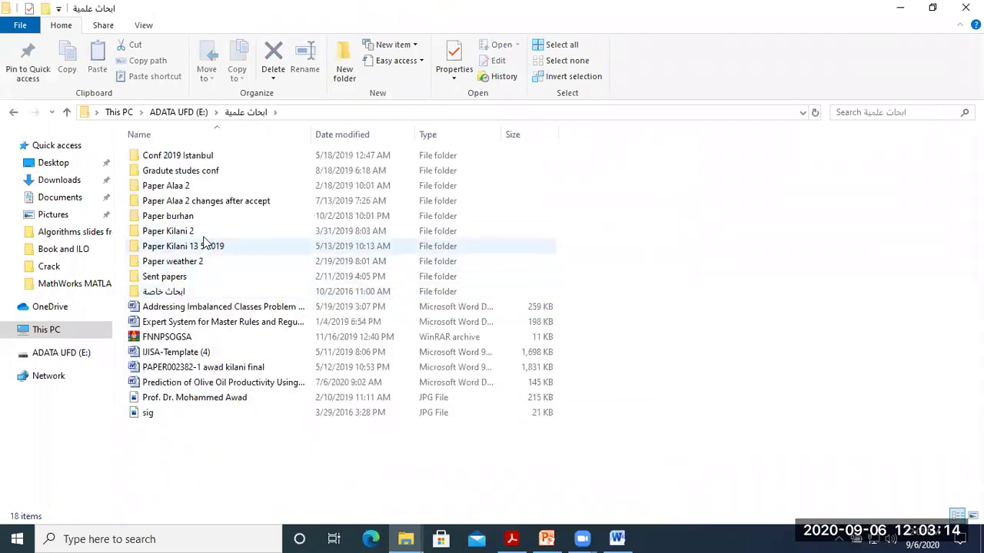
double_click(173, 230)
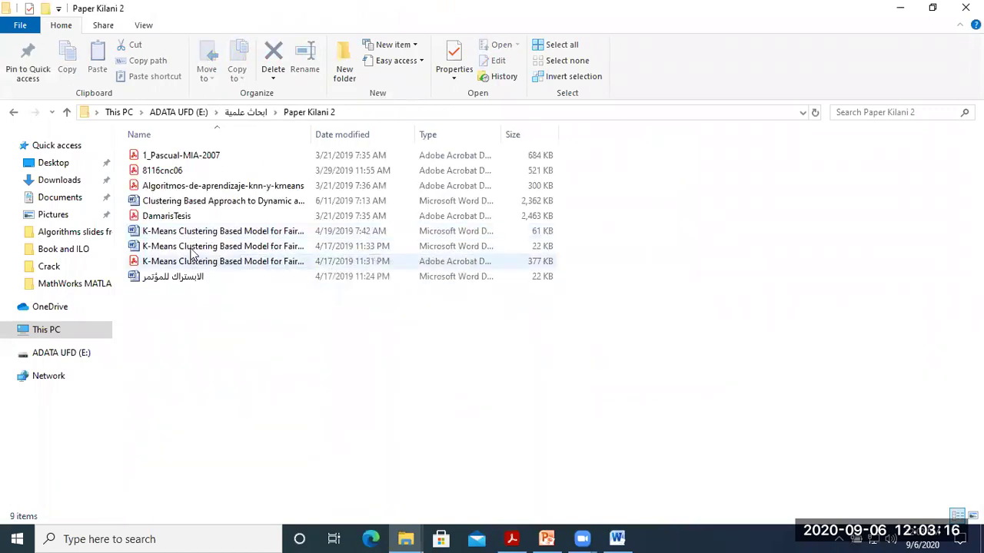
Step: Open the Word document "K-Means Clustering Based Model for Fair Water Distribution final", skim its abstract and close it
click(192, 232)
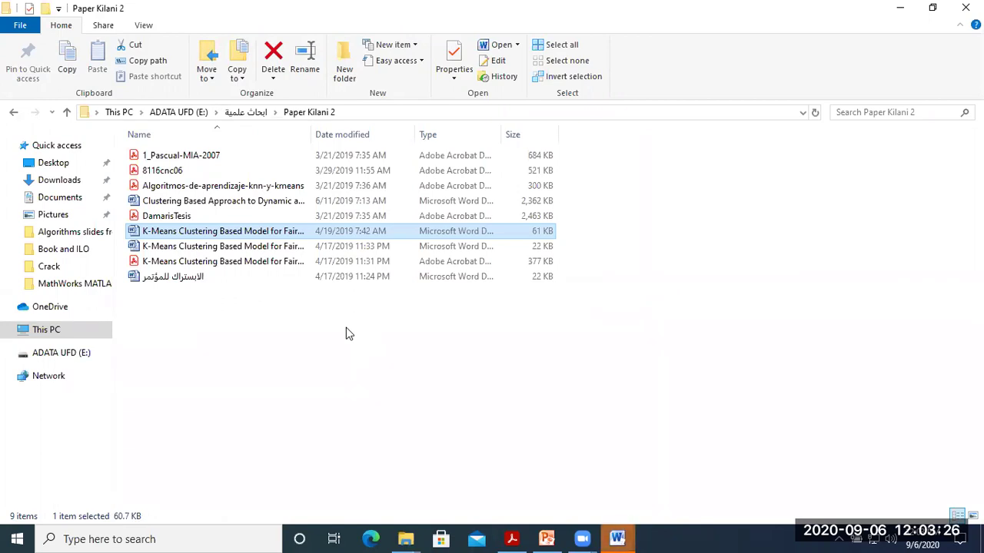
click(617, 539)
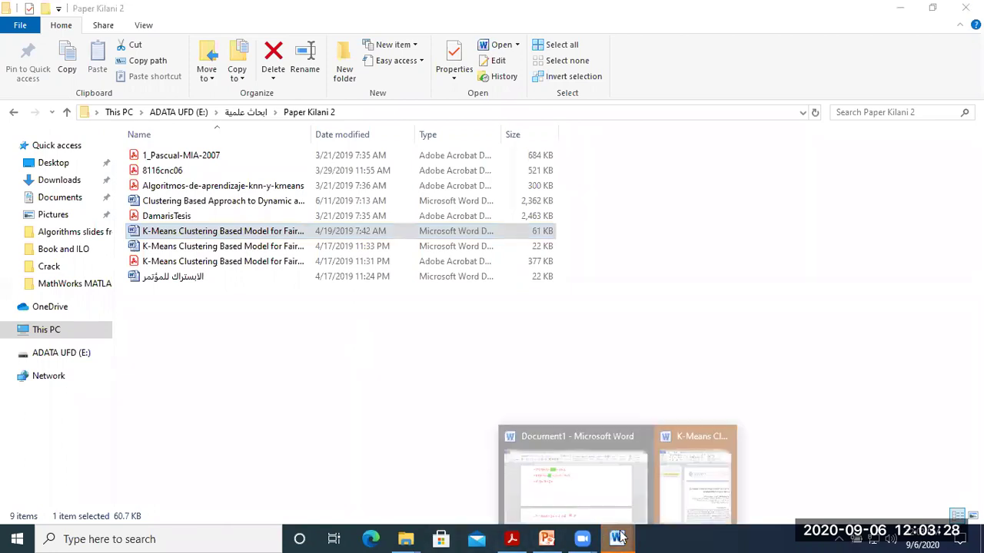
click(691, 481)
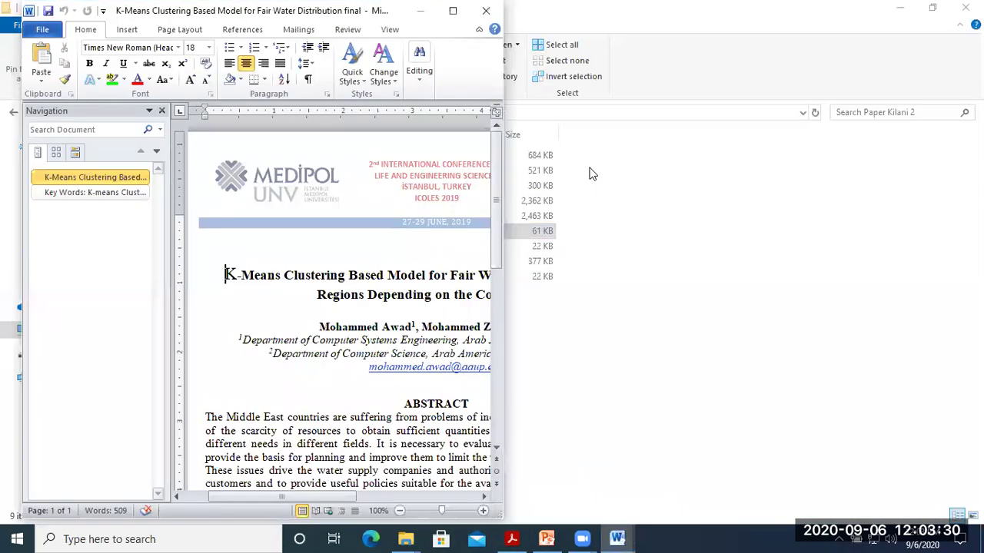
click(466, 13)
scroll(393, 309, down, 5)
scroll(569, 308, down, 3)
click(965, 9)
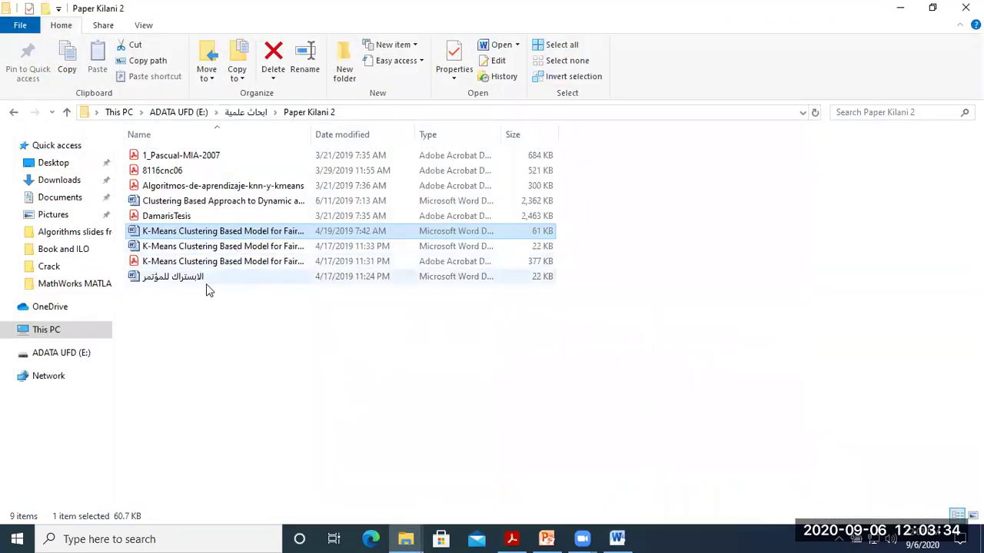
Step: Open the "Clustering Based Approach to Dynamic and Fair Water Distribution" paper in a maximized window and find the regions map on page 4
double_click(198, 201)
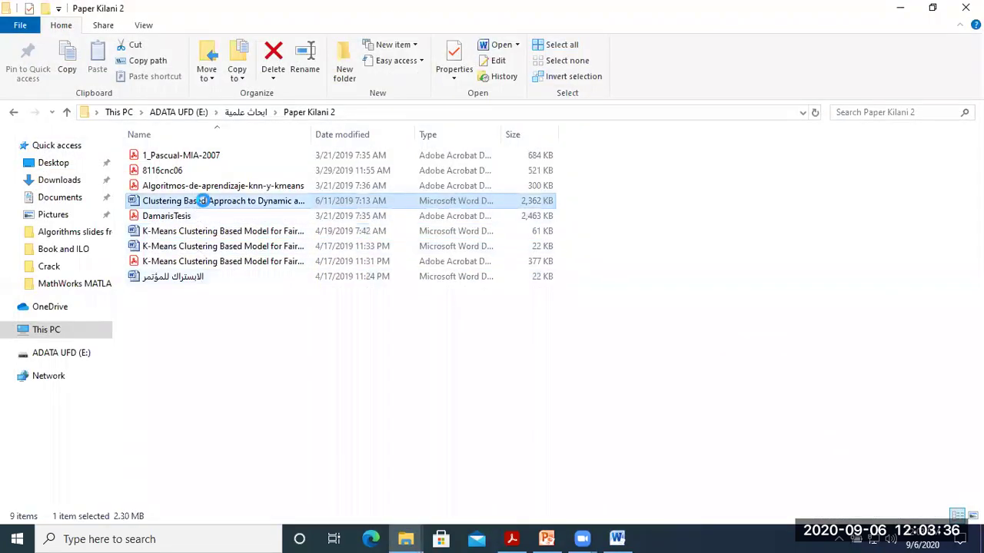
scroll(472, 201, down, 5)
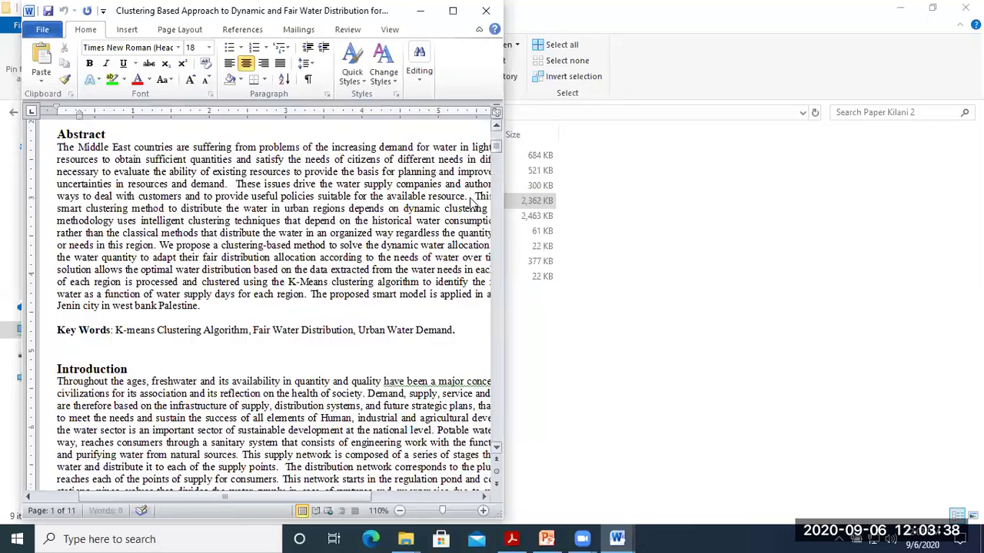
scroll(373, 167, up, 5)
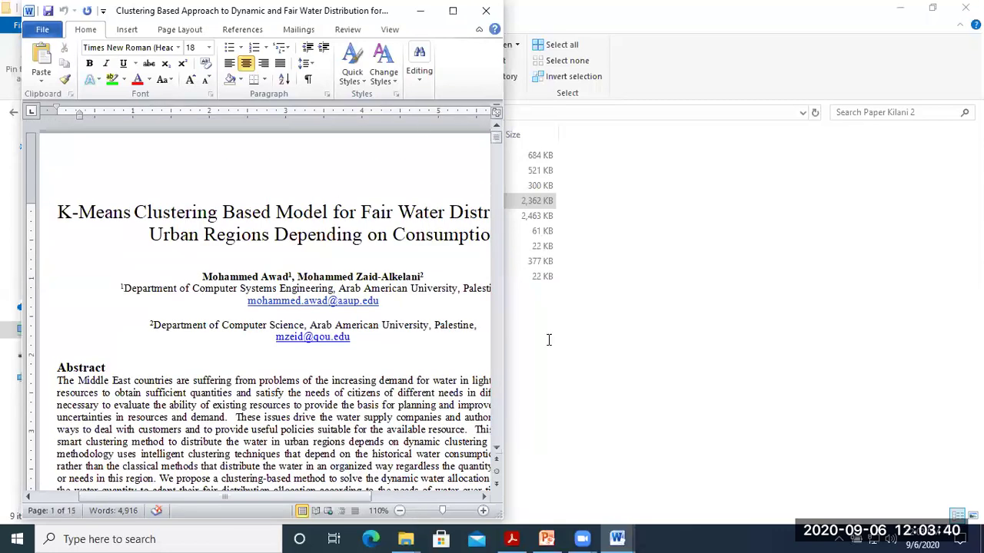
key(super+Up)
scroll(517, 333, down, 12)
scroll(518, 333, down, 15)
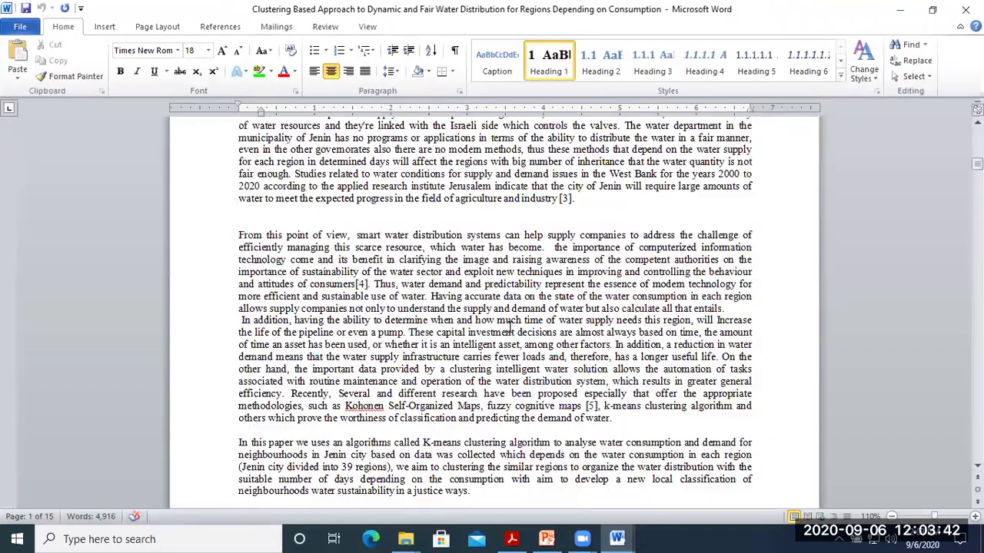
scroll(501, 325, down, 4)
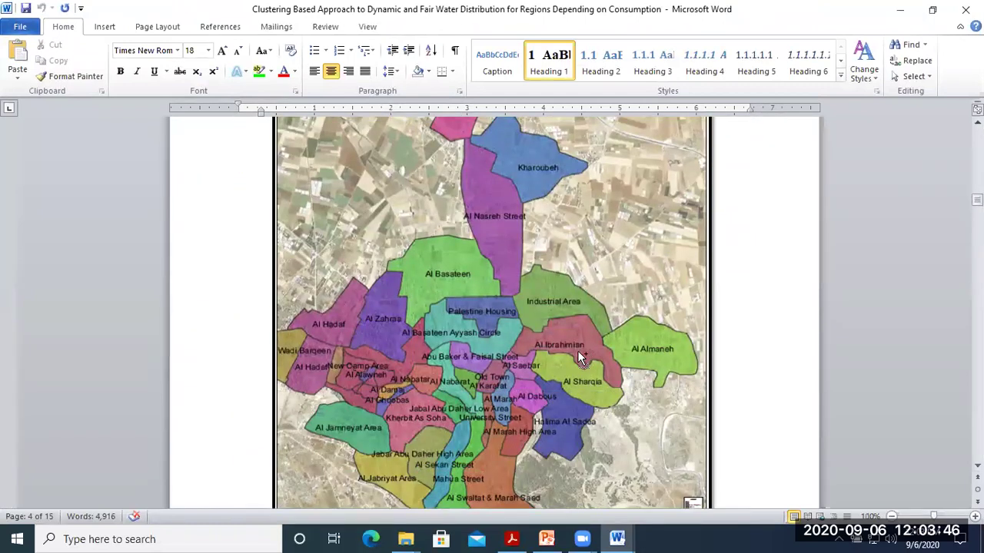
Step: Magnify the page 4 regions map to 120% and examine its coloured areas
ctrl+scroll(577, 350, down, 1)
scroll(576, 351, down, 2)
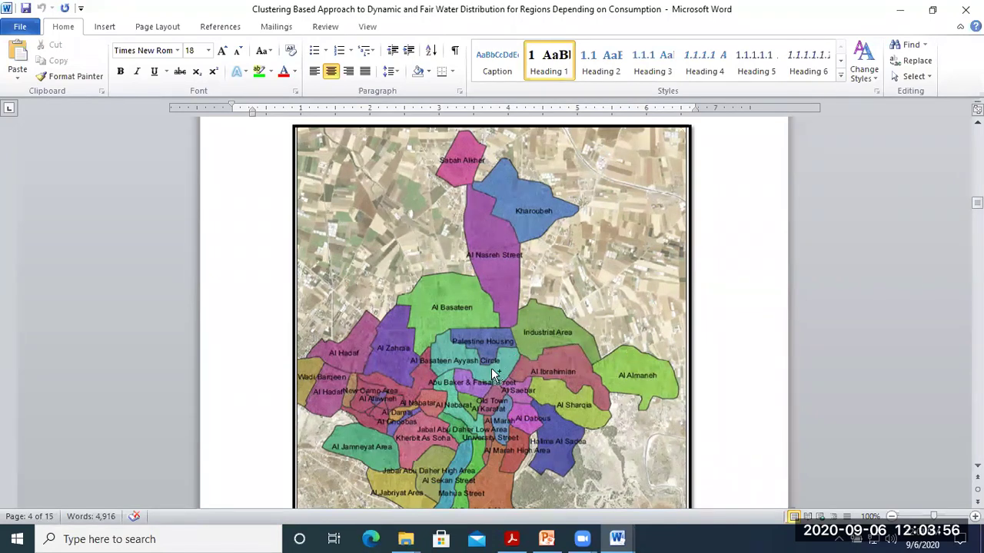
ctrl+scroll(492, 369, up, 2)
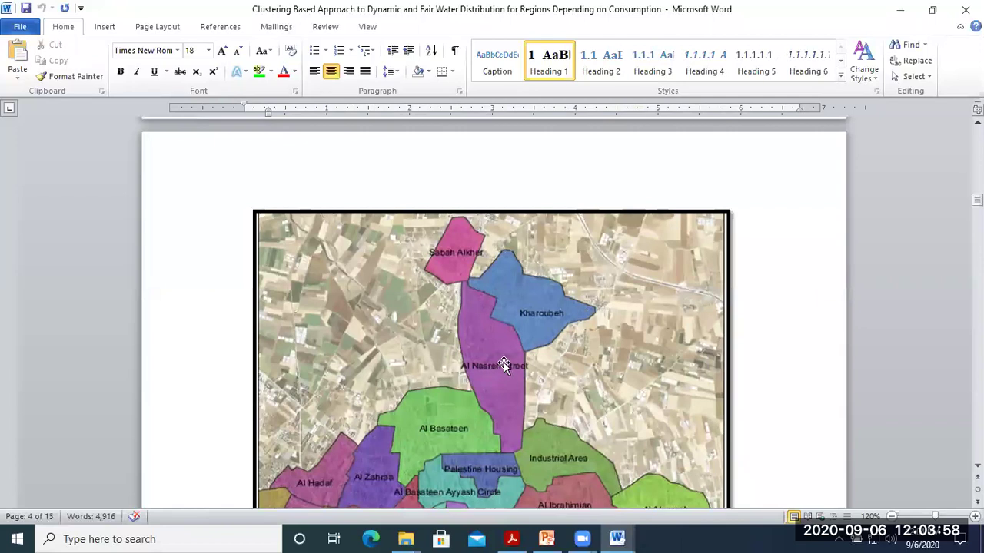
scroll(504, 363, down, 3)
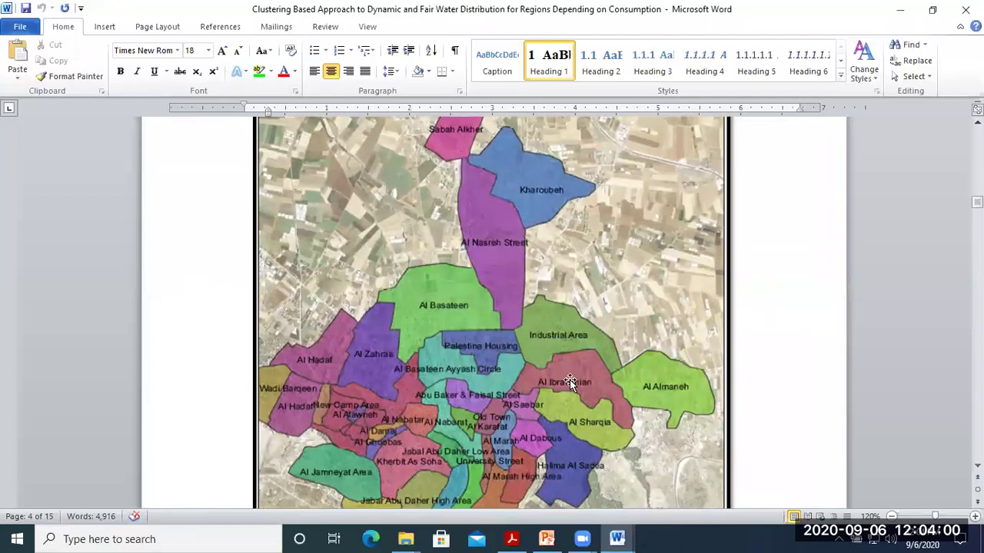